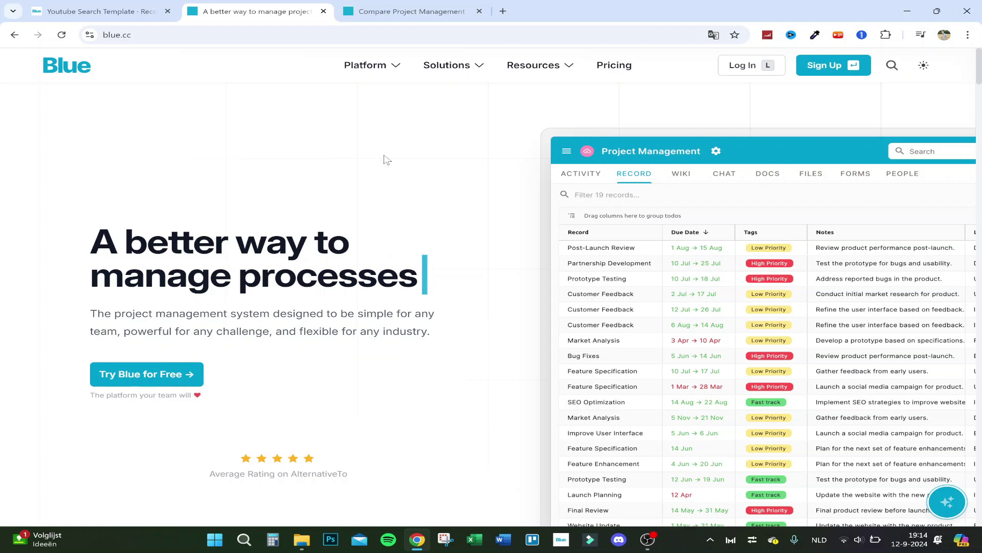
# Switch to the Youtube Search Template browser tab to bring up its Blue records board.
pyautogui.hotkey('ctrl', 'shift', 'Tab')
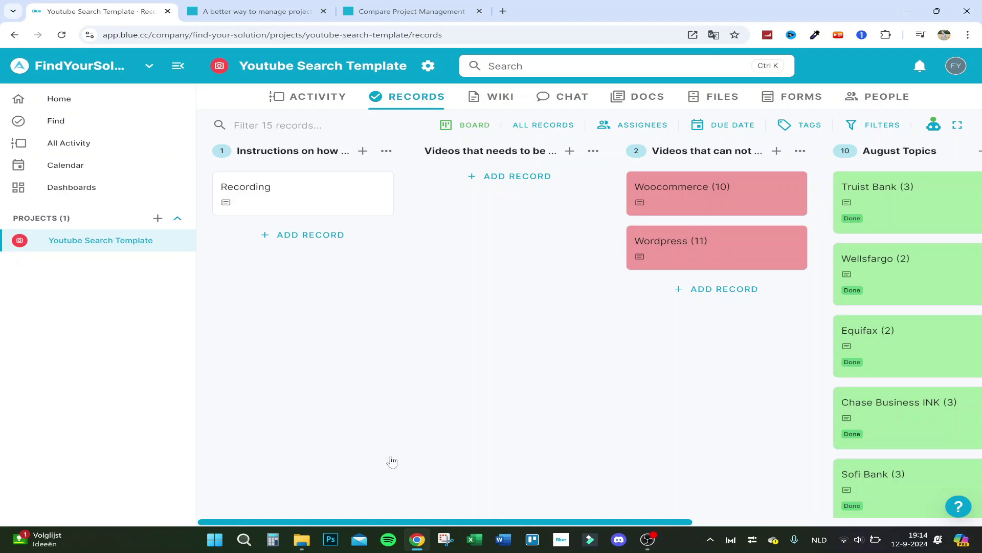
pyautogui.moveTo(393, 522); pyautogui.dragTo(676, 512)
pyautogui.moveTo(579, 506); pyautogui.dragTo(671, 467)
pyautogui.moveTo(629, 516); pyautogui.dragTo(313, 454)
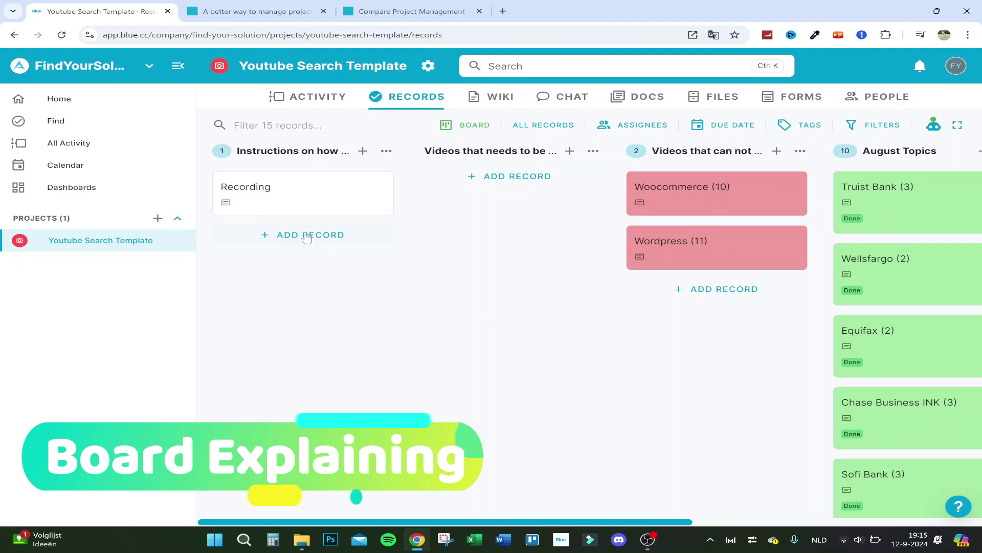
pyautogui.click(301, 211)
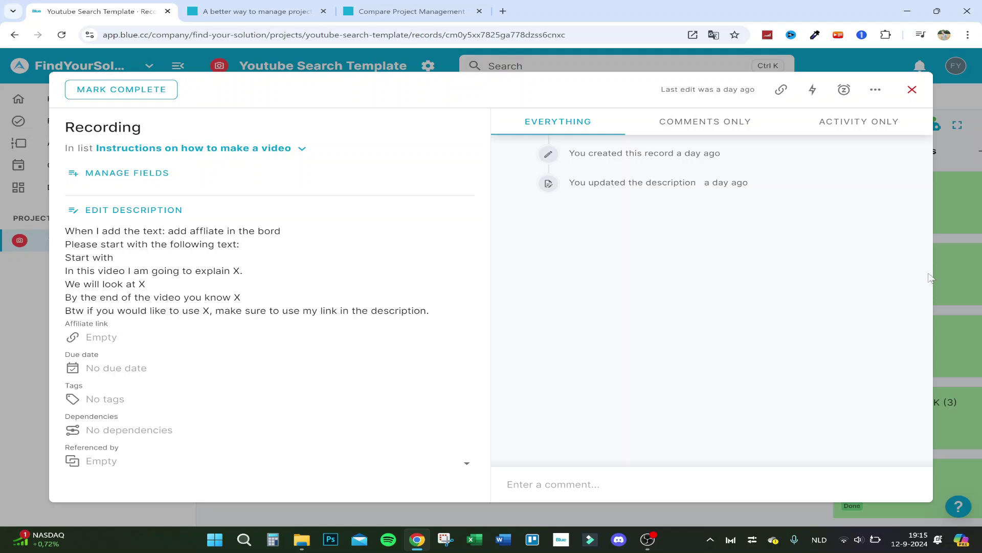
pyautogui.click(971, 251)
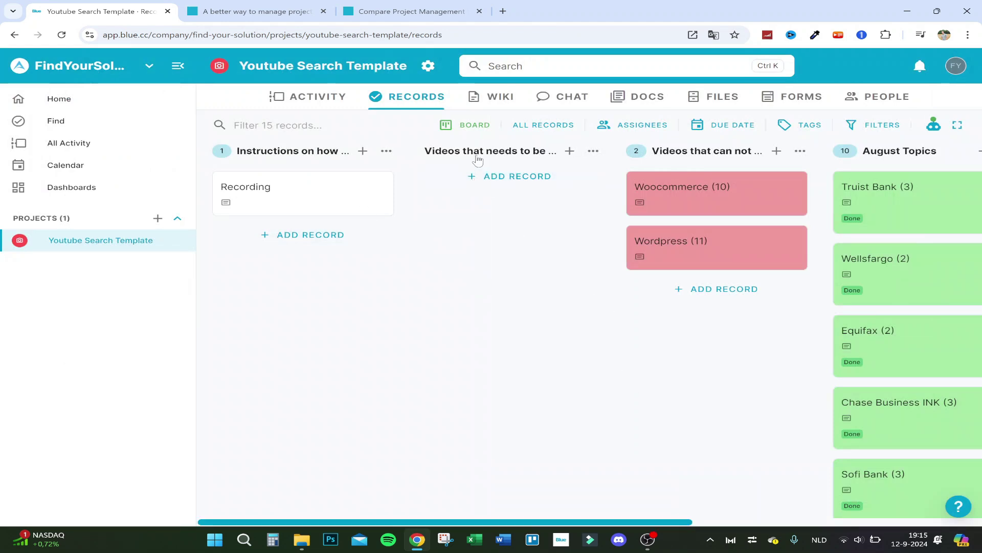
pyautogui.rightClick(535, 154)
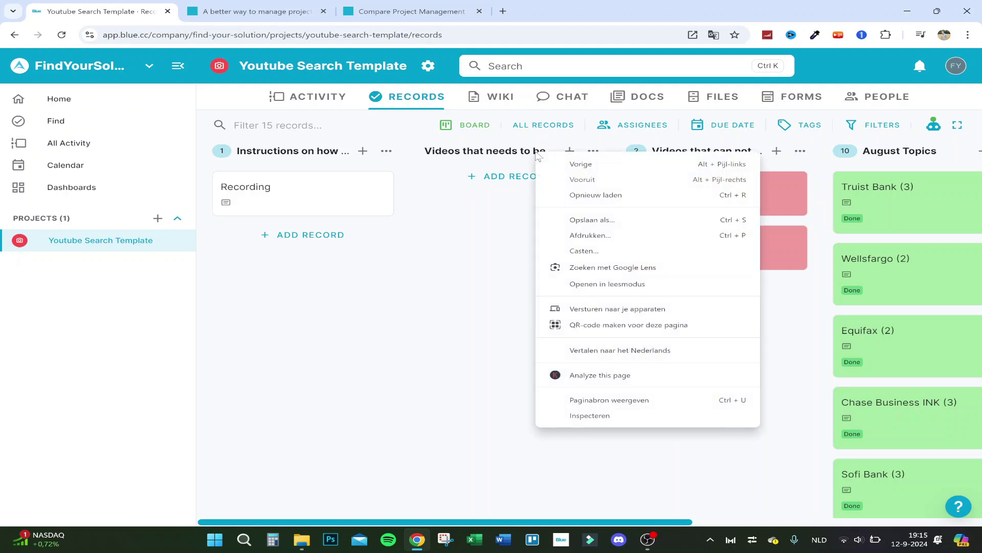
pyautogui.click(555, 153)
pyautogui.click(593, 151)
pyautogui.click(593, 150)
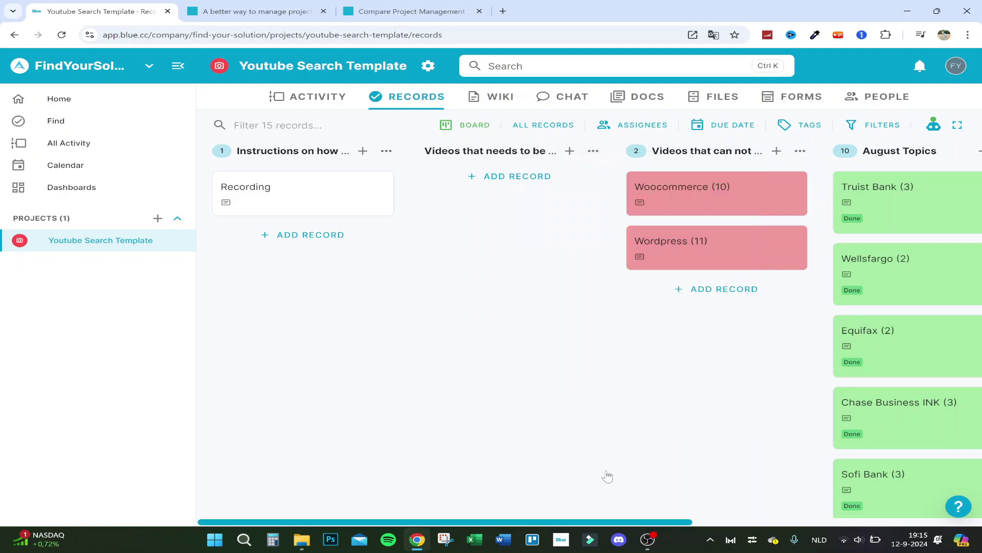
pyautogui.hscroll(6, 366, 205)
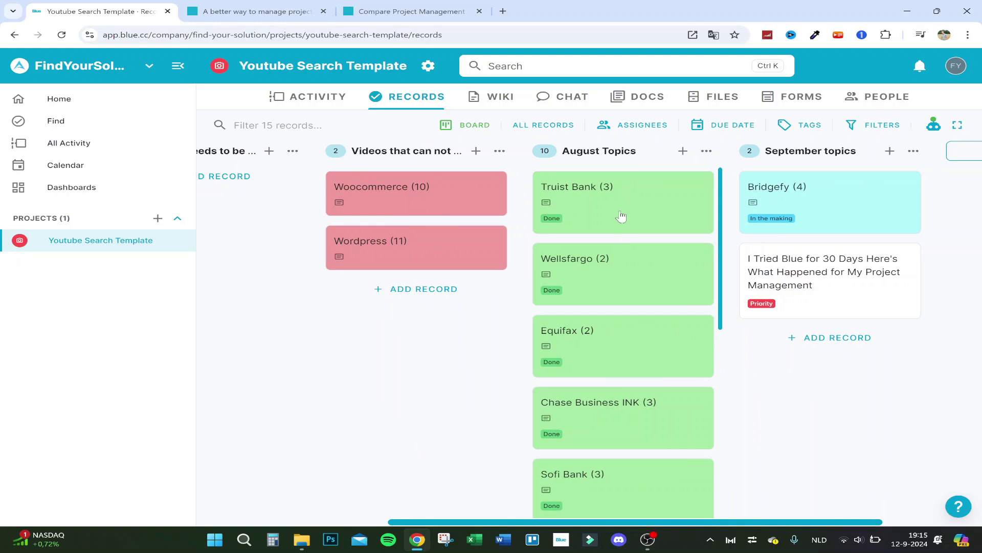
pyautogui.scroll(-5, 661, 294)
pyautogui.scroll(5, 639, 327)
pyautogui.scroll(-5, 643, 310)
pyautogui.scroll(5, 646, 304)
# Preview the records as a calendar, then switch them back to the board layout.
pyautogui.click(467, 128)
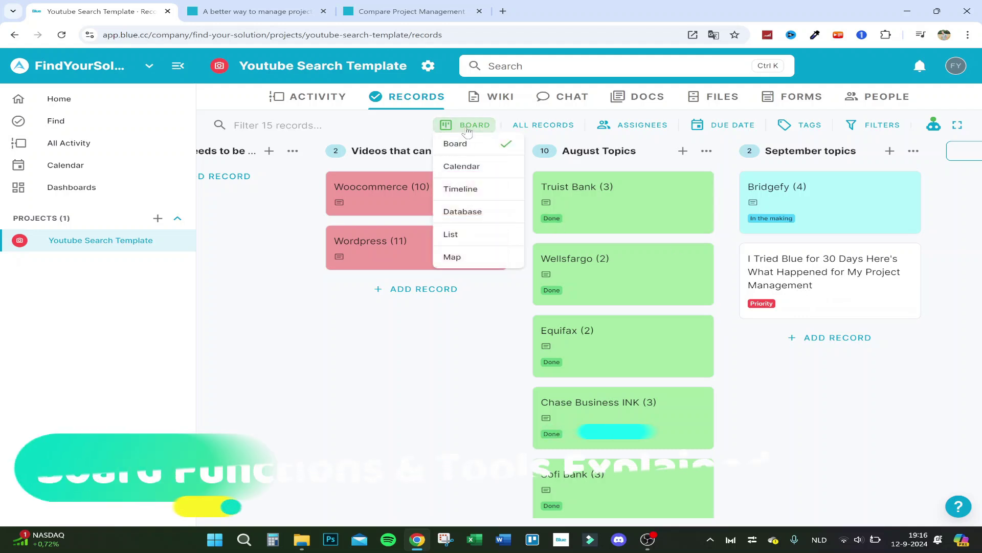
pyautogui.click(454, 128)
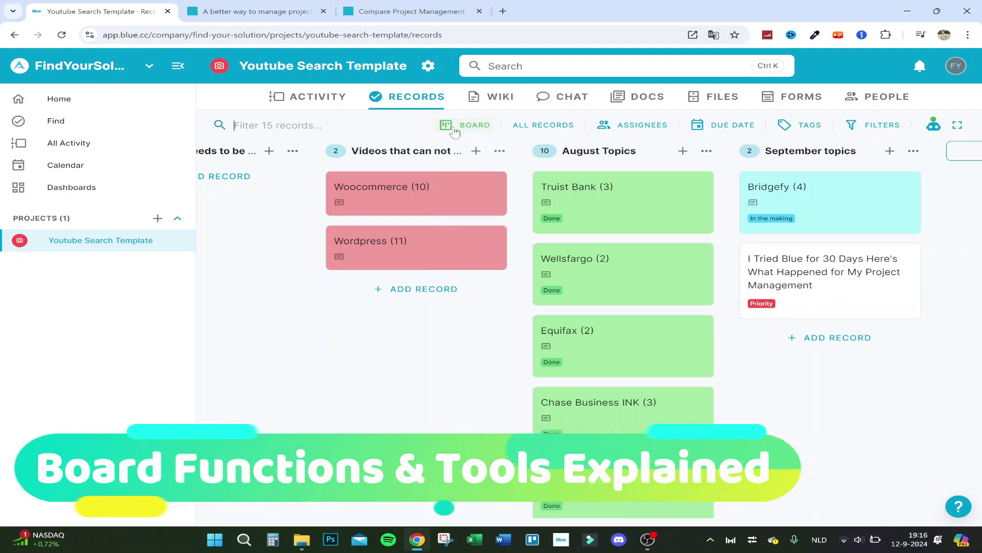
pyautogui.click(454, 129)
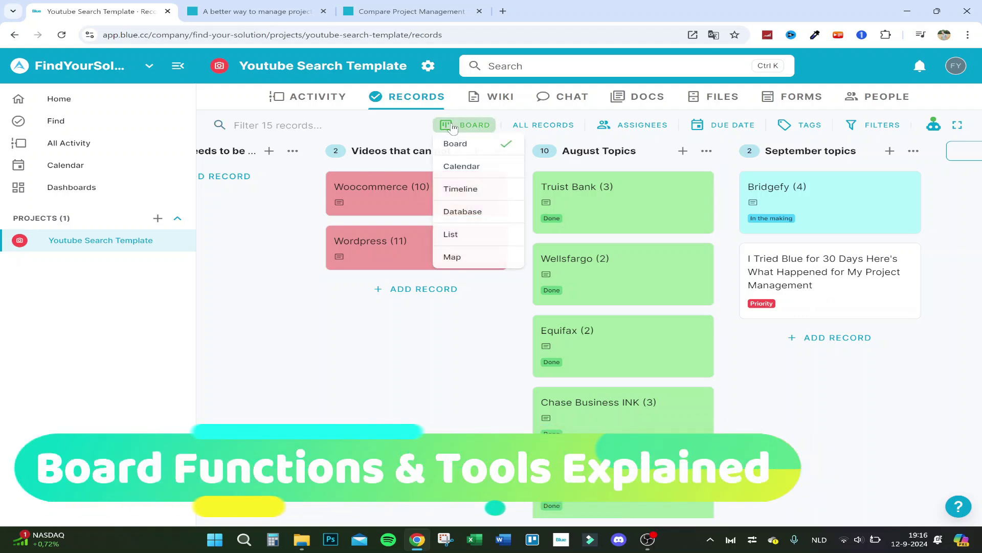
pyautogui.click(460, 166)
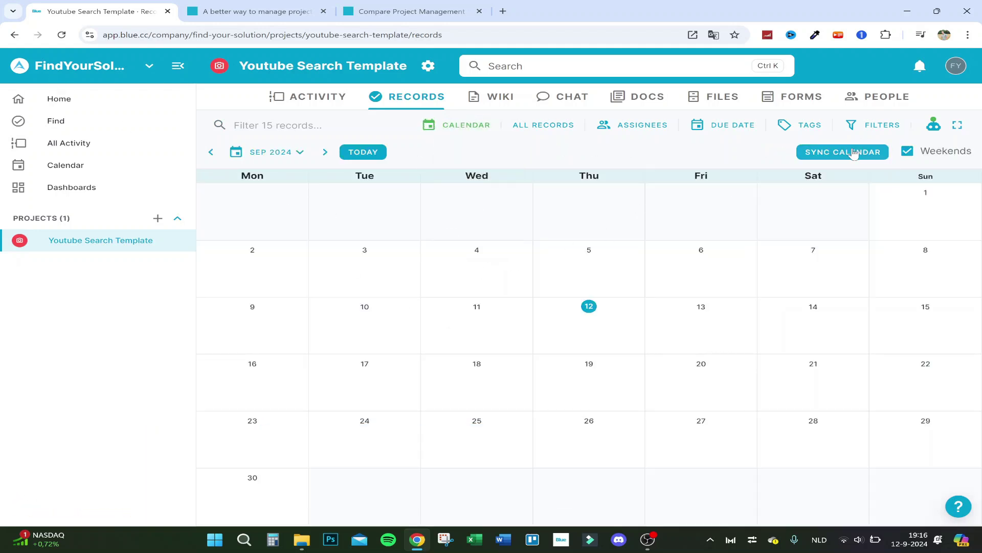
pyautogui.click(454, 127)
pyautogui.click(444, 141)
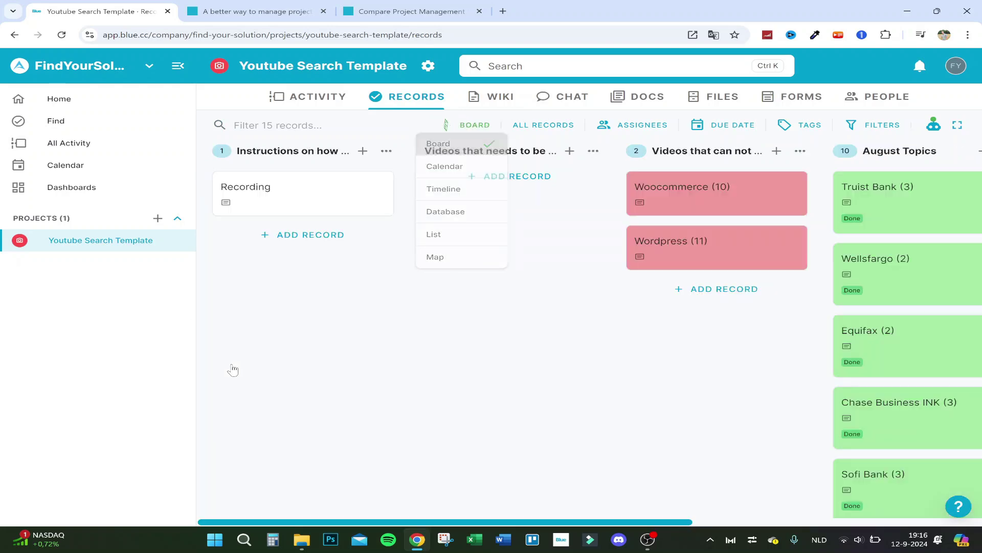
# Open the Recording record's due-date picker, then close it without setting a date.
pyautogui.click(299, 212)
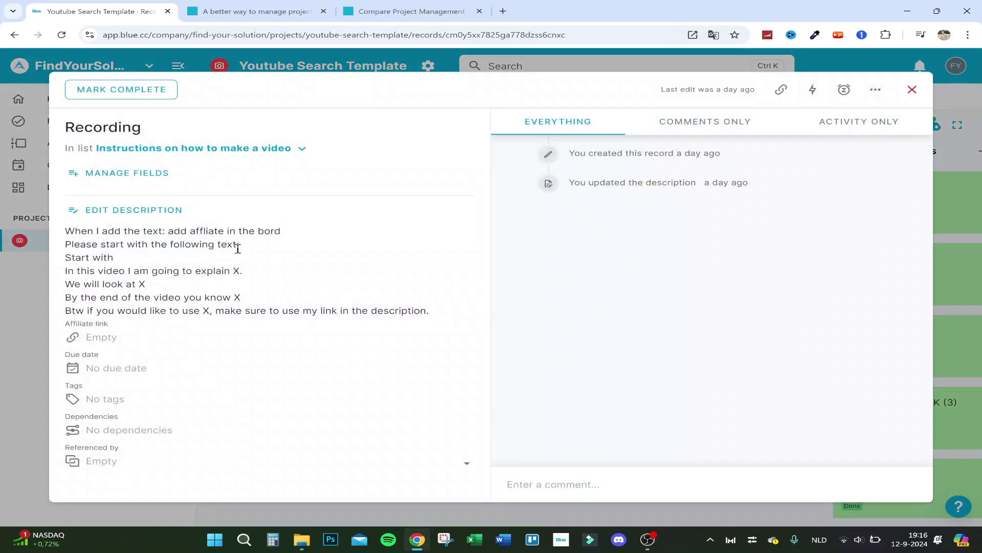
pyautogui.click(119, 371)
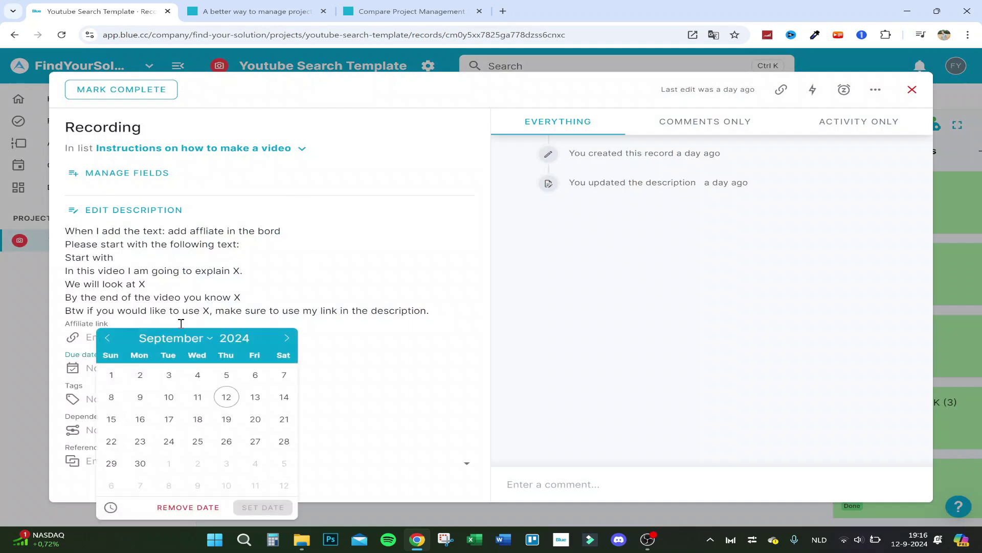
pyautogui.click(343, 183)
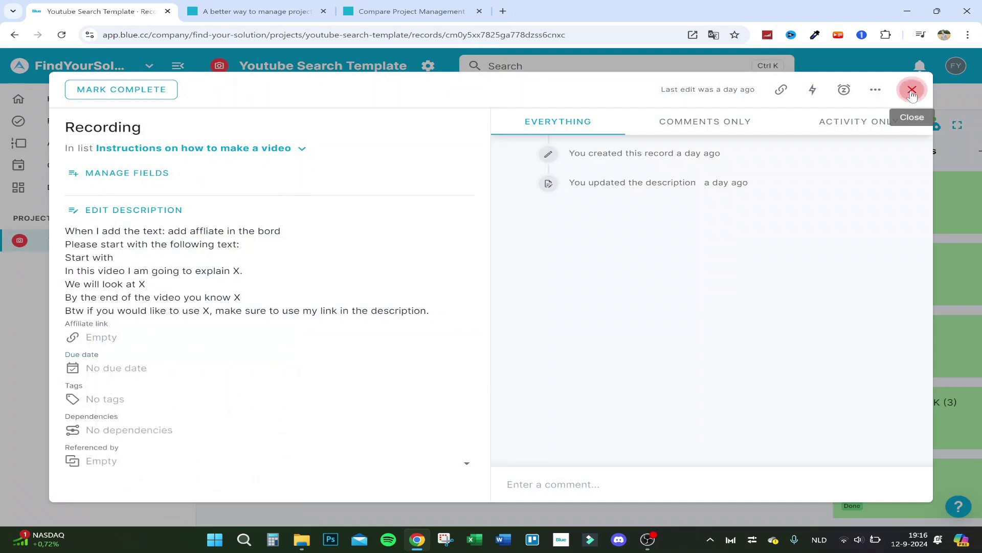
pyautogui.click(913, 90)
# Show the records as a September 2024 calendar and copy its calendar-sync link.
pyautogui.click(463, 124)
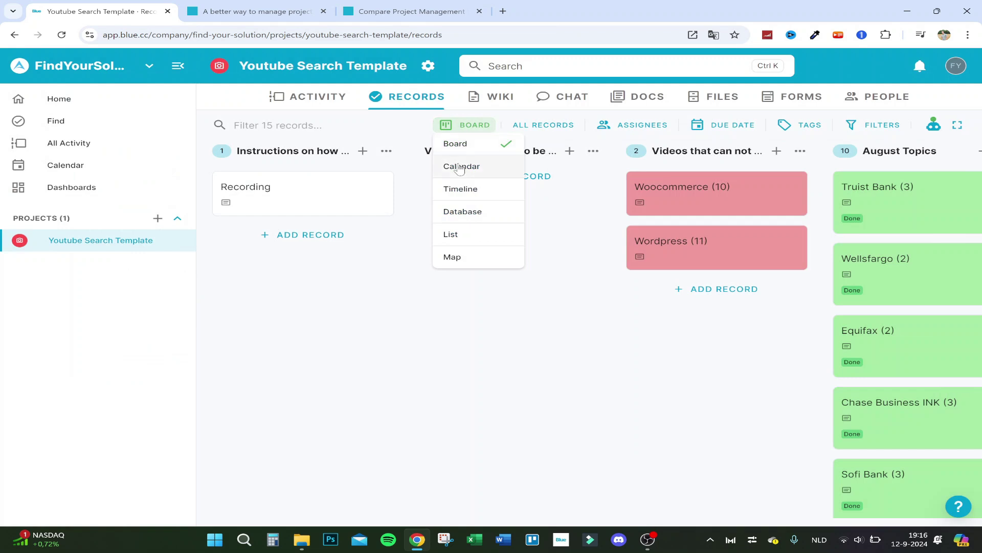
pyautogui.click(461, 167)
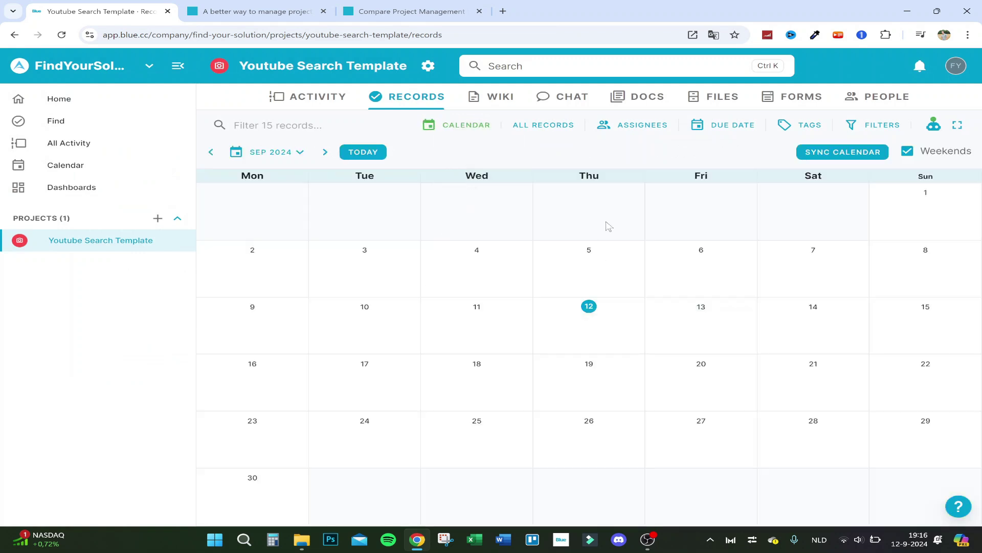
pyautogui.click(818, 152)
pyautogui.click(677, 236)
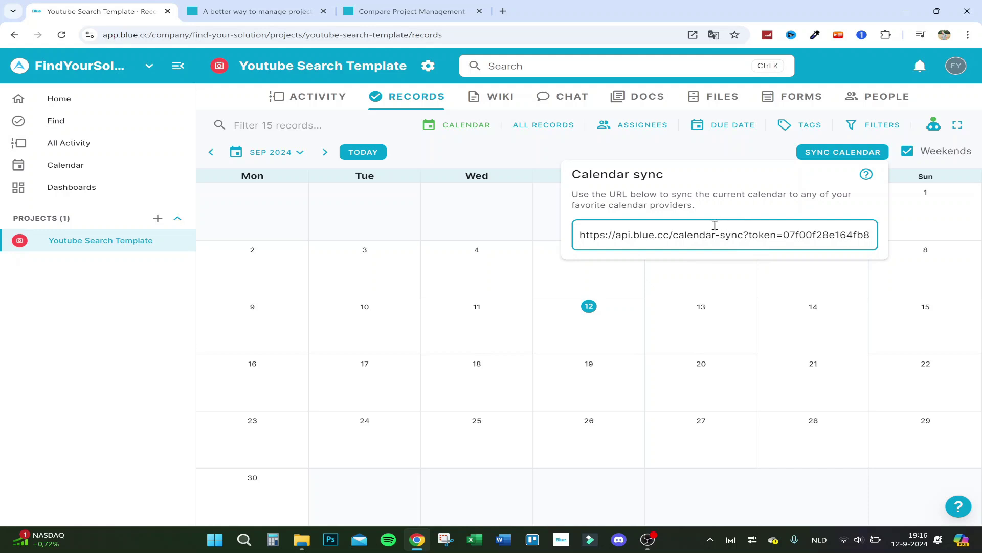
pyautogui.click(657, 243)
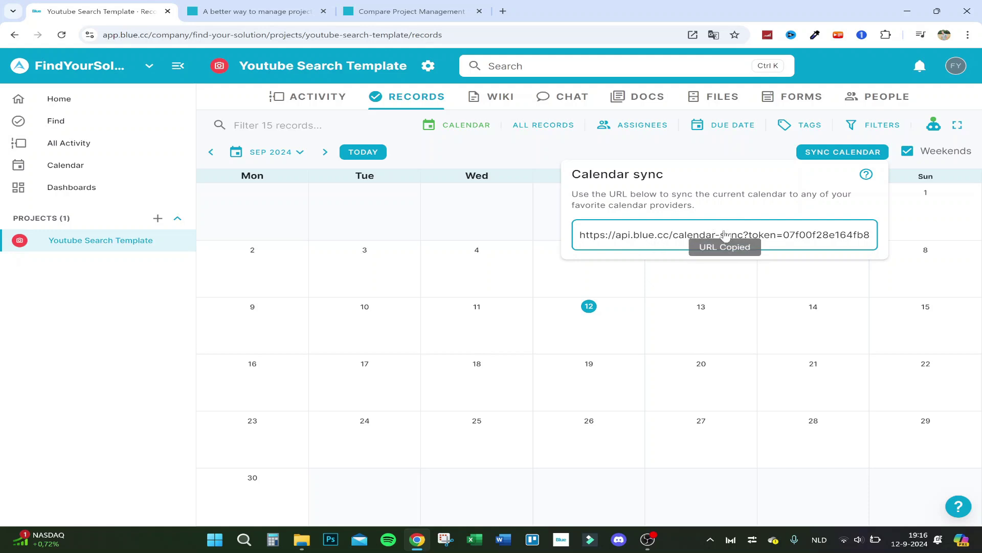
pyautogui.click(479, 144)
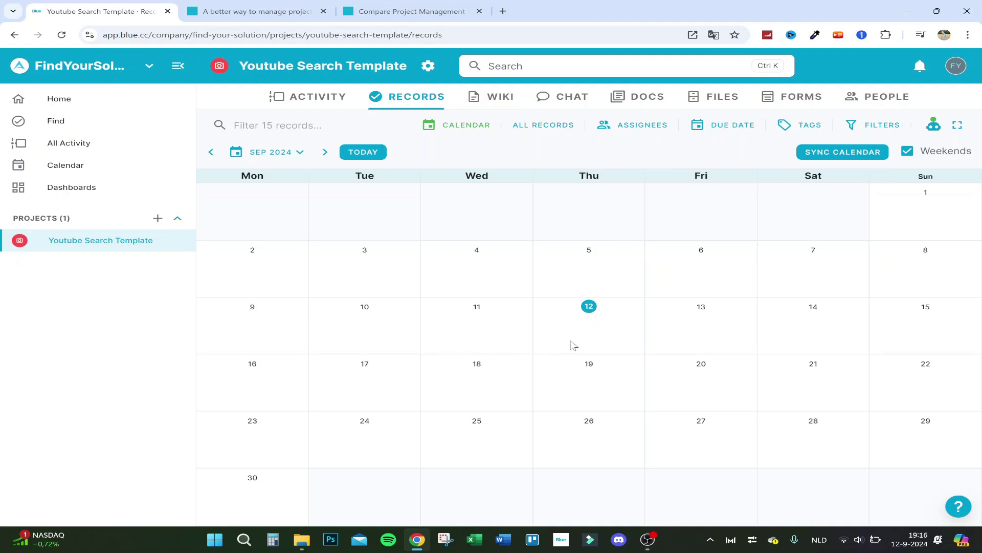
pyautogui.click(451, 131)
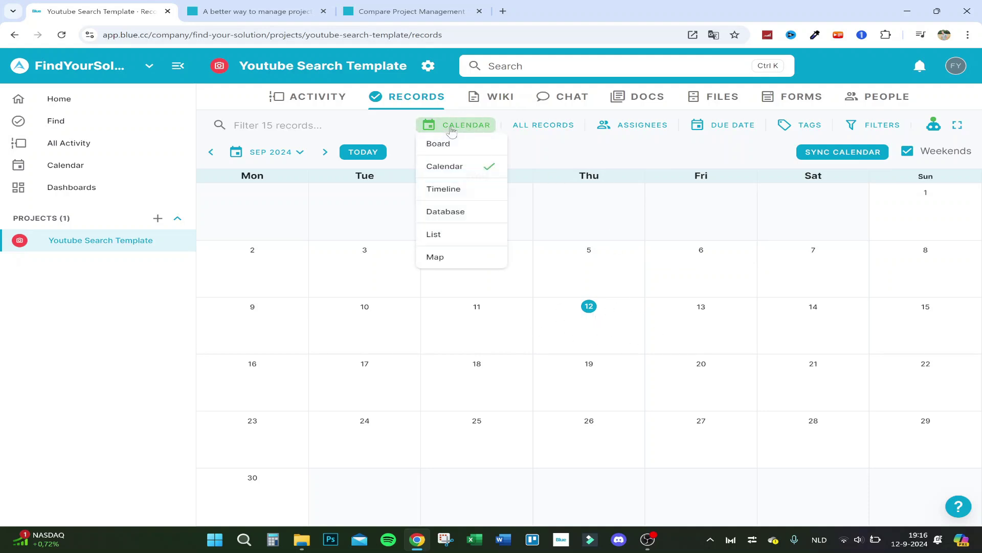
# View the records on a timeline, then as a database table.
pyautogui.click(444, 189)
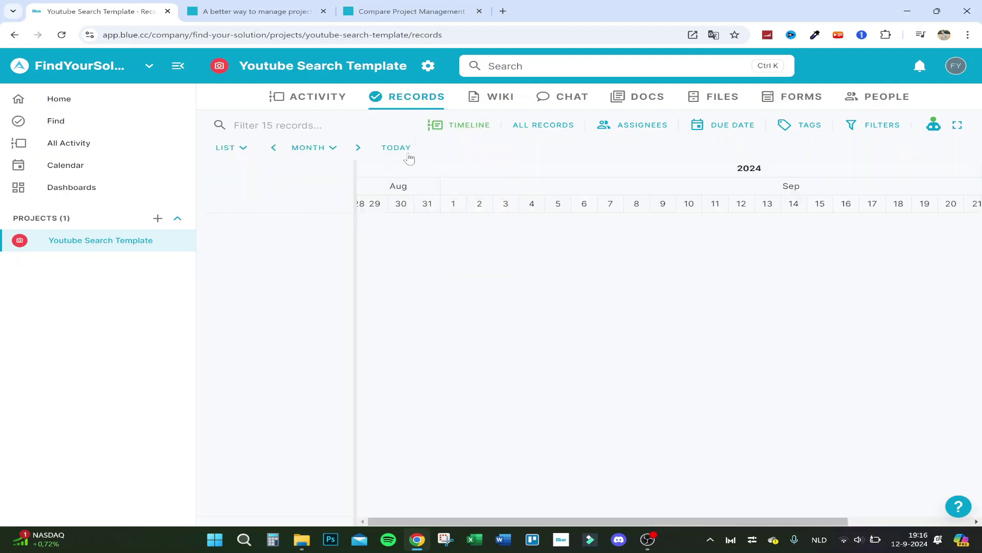
pyautogui.click(463, 125)
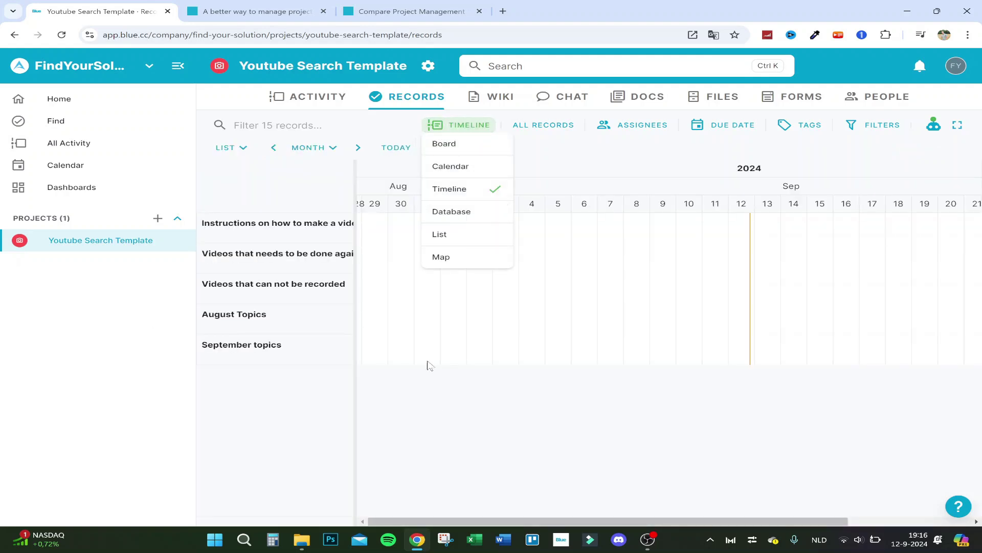
pyautogui.click(539, 319)
pyautogui.moveTo(290, 346); pyautogui.dragTo(252, 196)
pyautogui.click(253, 196)
pyautogui.click(464, 127)
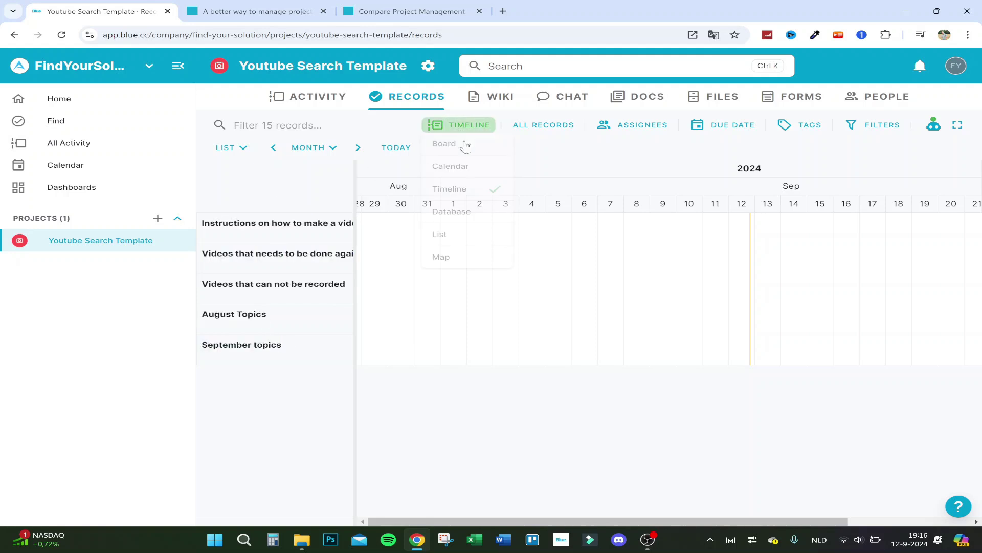
pyautogui.click(462, 210)
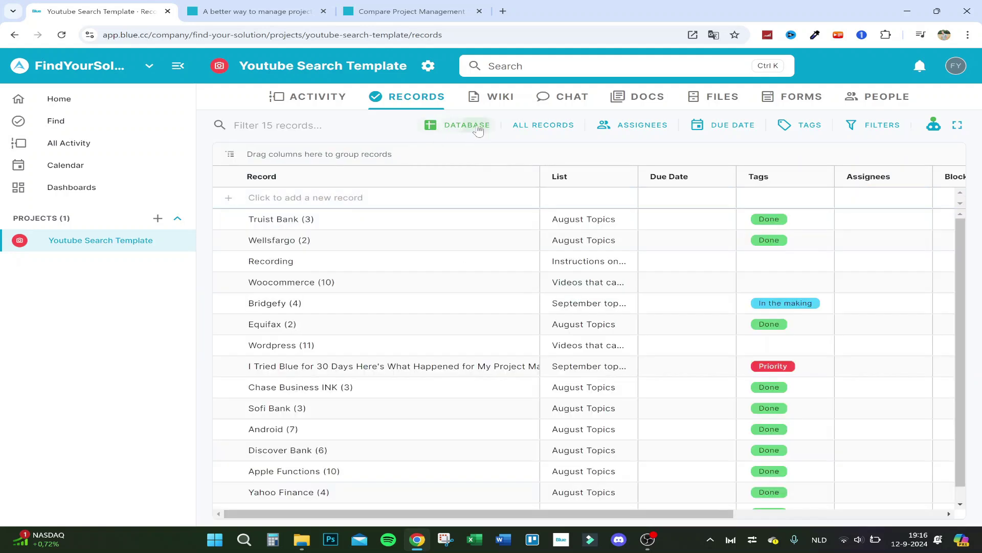
# View the records as a simple list and on a map, then return to the board layout.
pyautogui.click(463, 126)
pyautogui.scroll(-1, 532, 335)
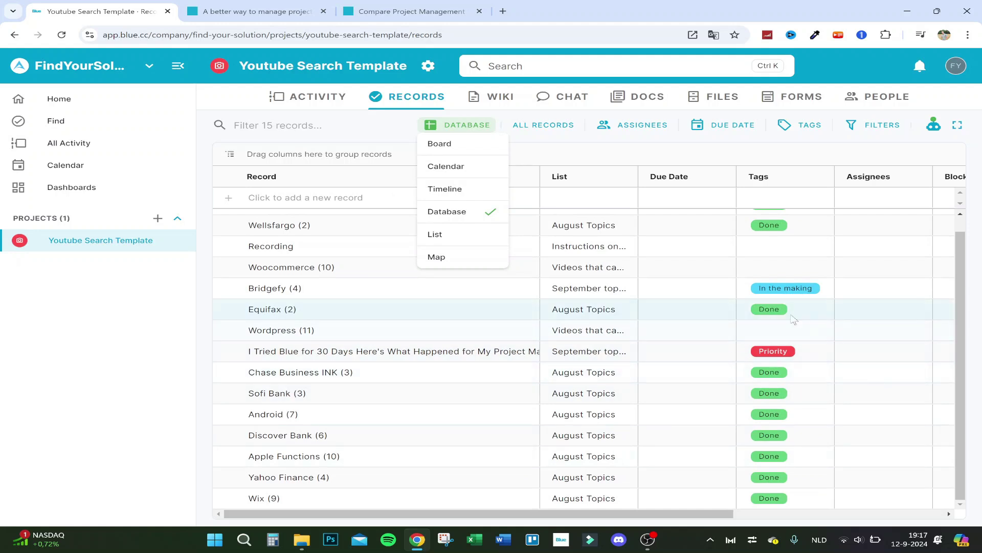
pyautogui.click(436, 234)
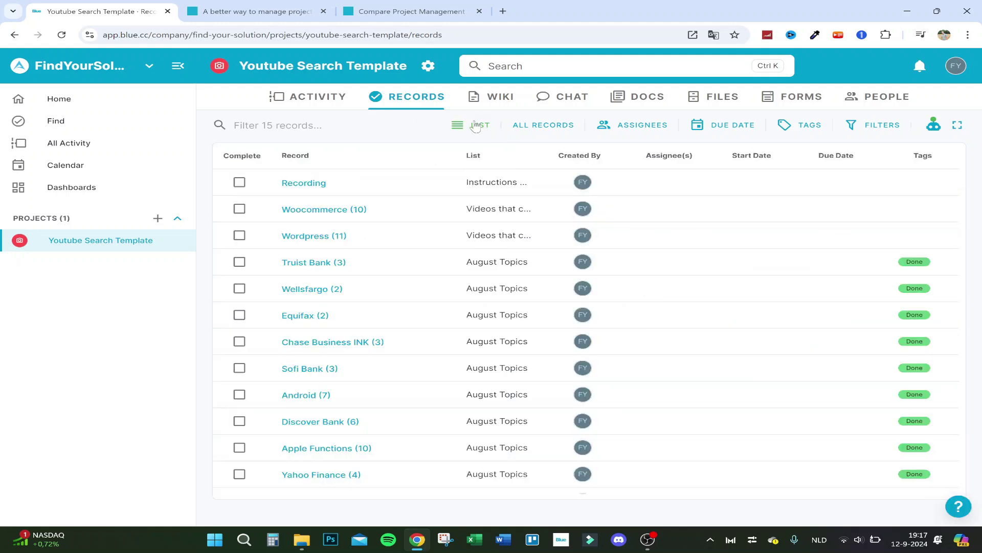
pyautogui.scroll(-2, 440, 205)
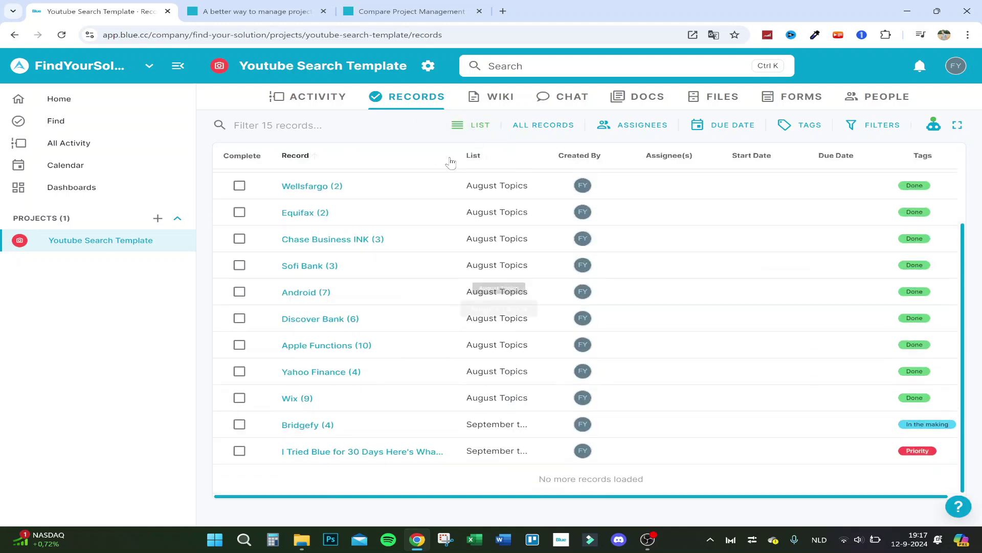
pyautogui.click(477, 126)
pyautogui.click(476, 257)
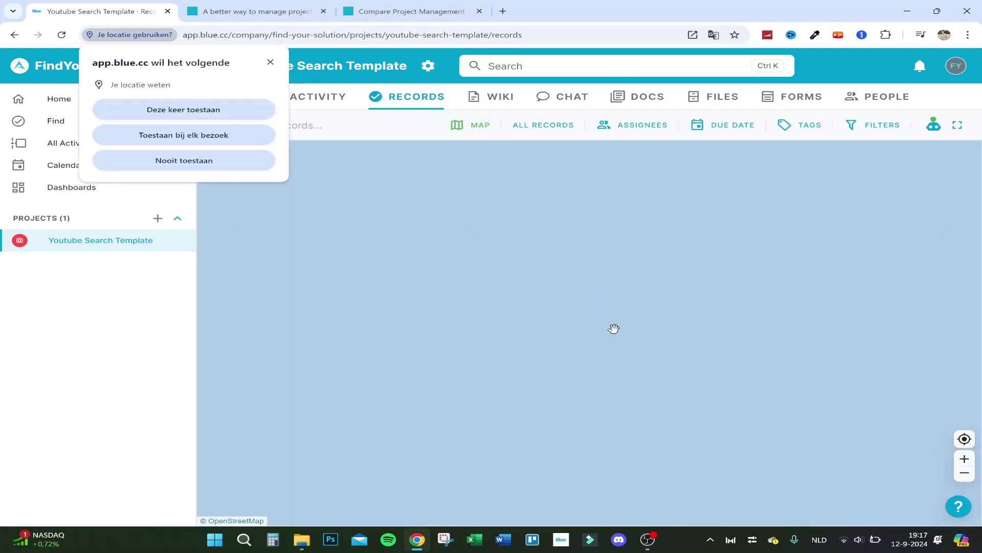
pyautogui.click(476, 128)
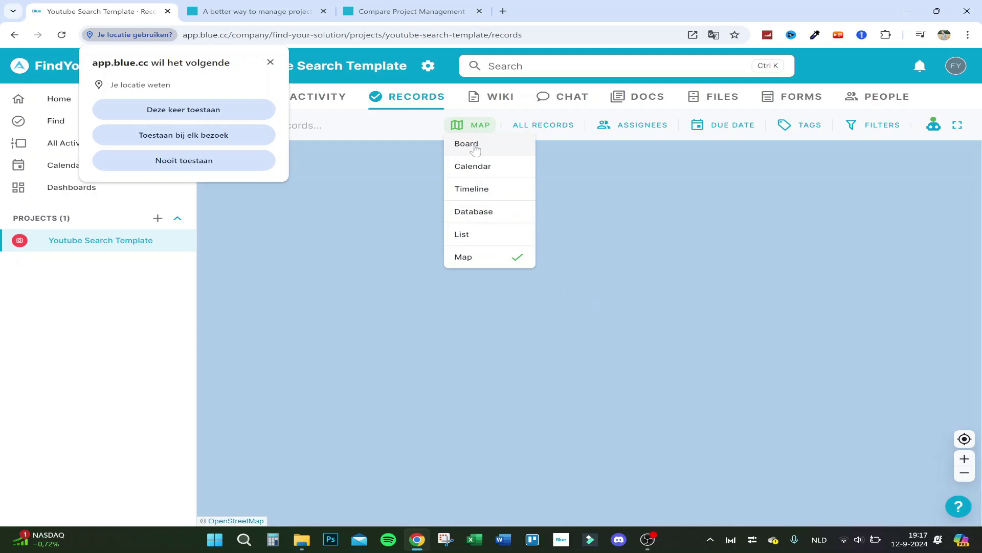
pyautogui.click(476, 149)
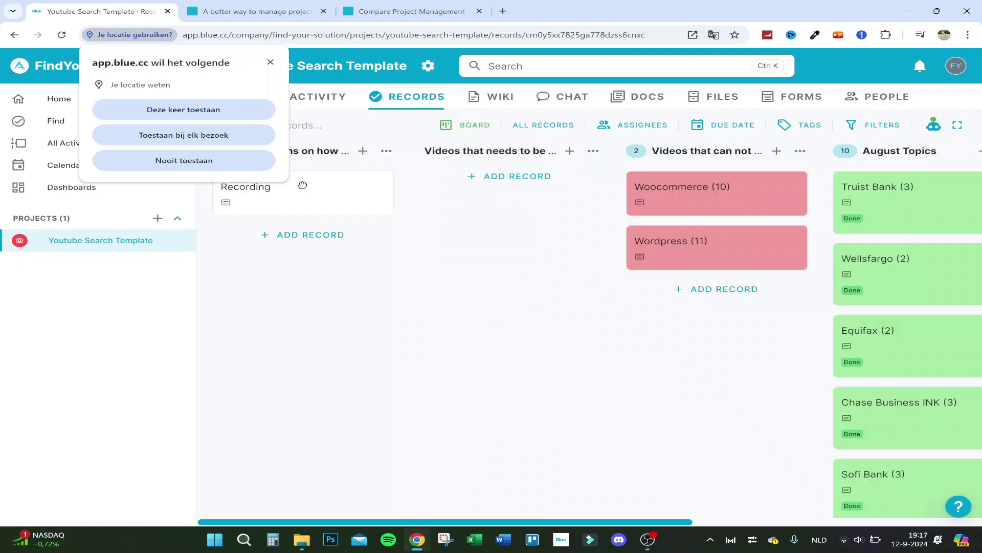
pyautogui.click(303, 185)
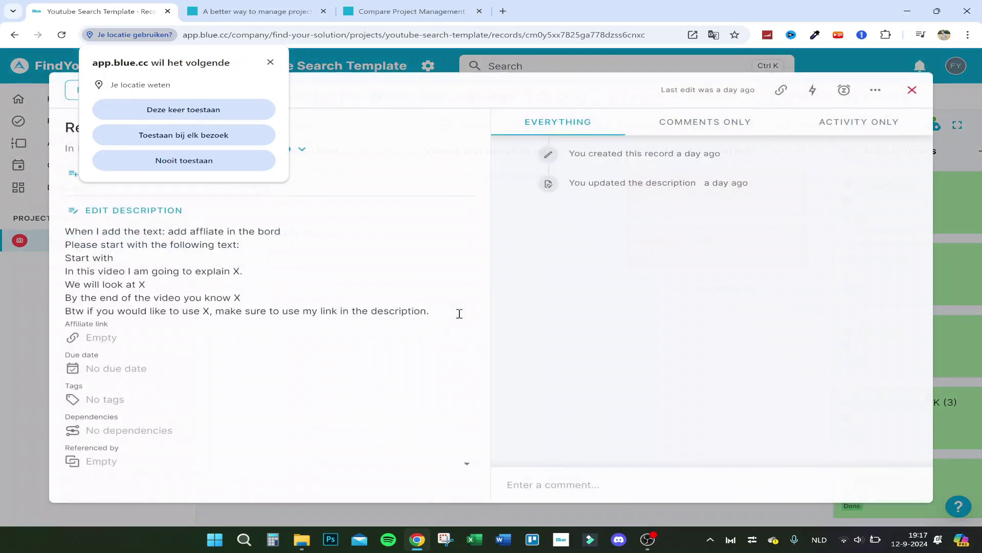
pyautogui.click(270, 63)
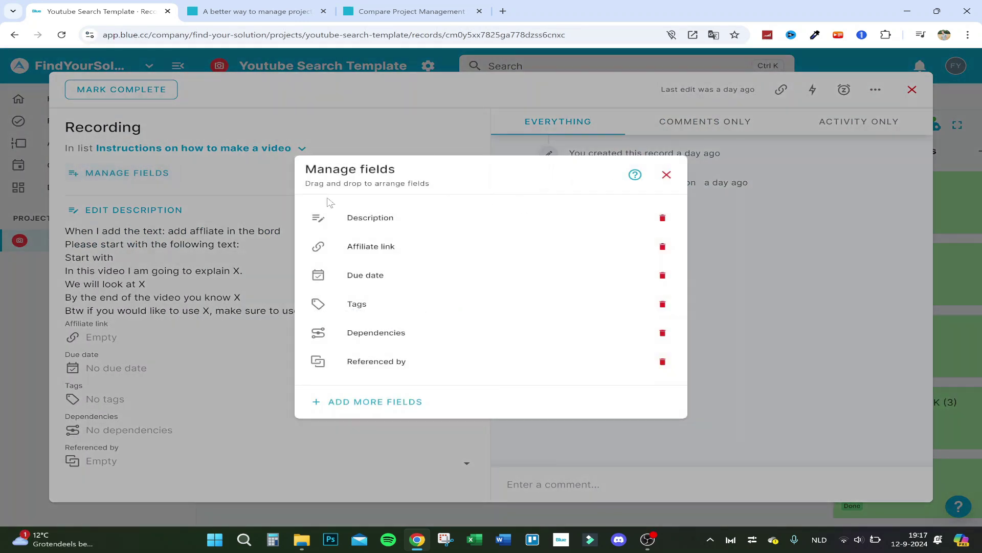
pyautogui.click(114, 174)
pyautogui.click(403, 404)
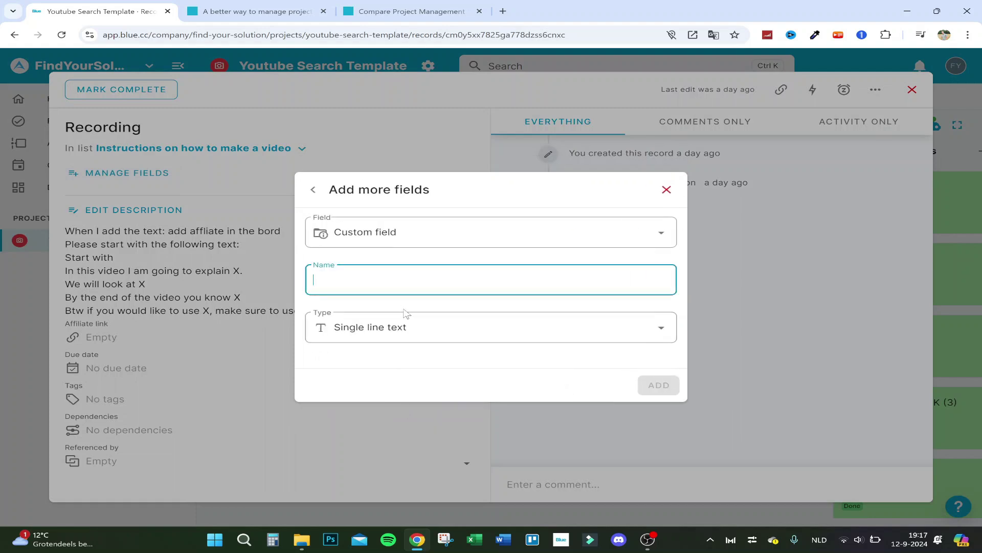
pyautogui.click(409, 327)
pyautogui.scroll(-6, 423, 409)
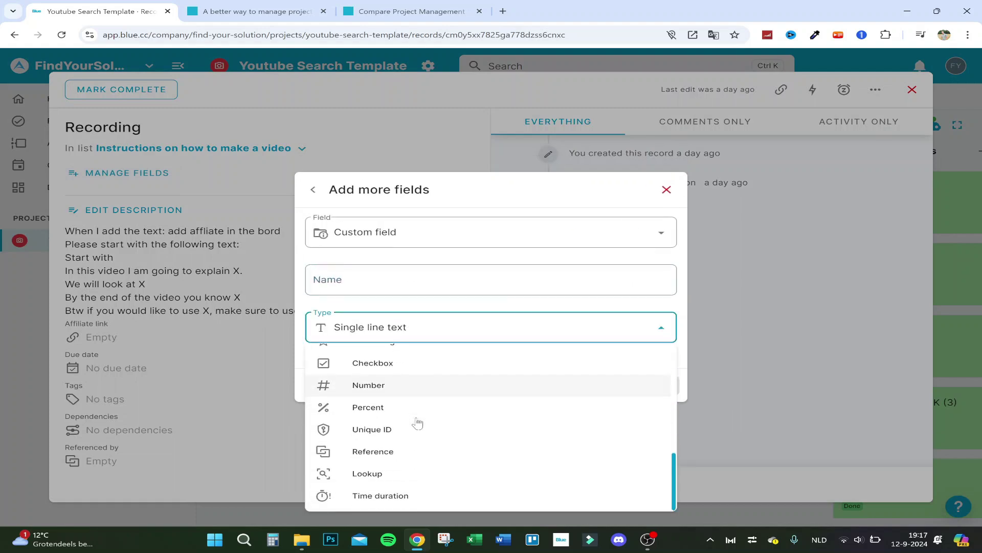
pyautogui.scroll(8, 420, 426)
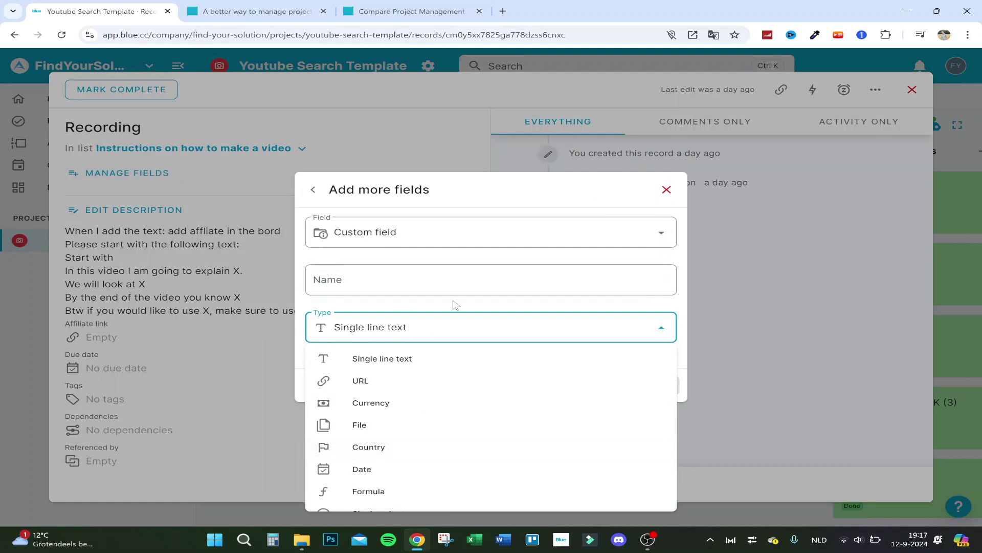
pyautogui.click(666, 190)
pyautogui.click(666, 189)
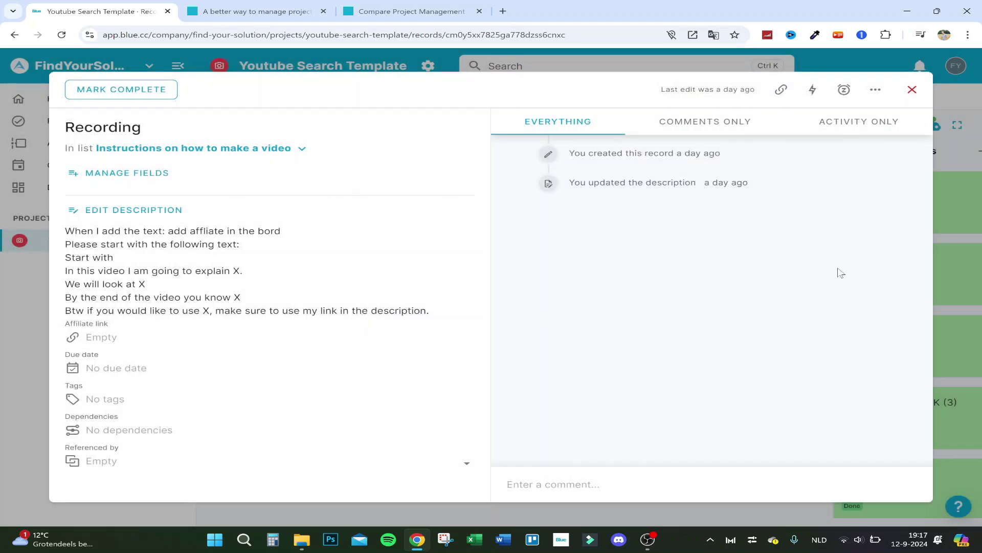
# Add a record named Test to the Videos that needs to be done again list and open it.
pyautogui.press('Escape')
pyautogui.click(502, 176)
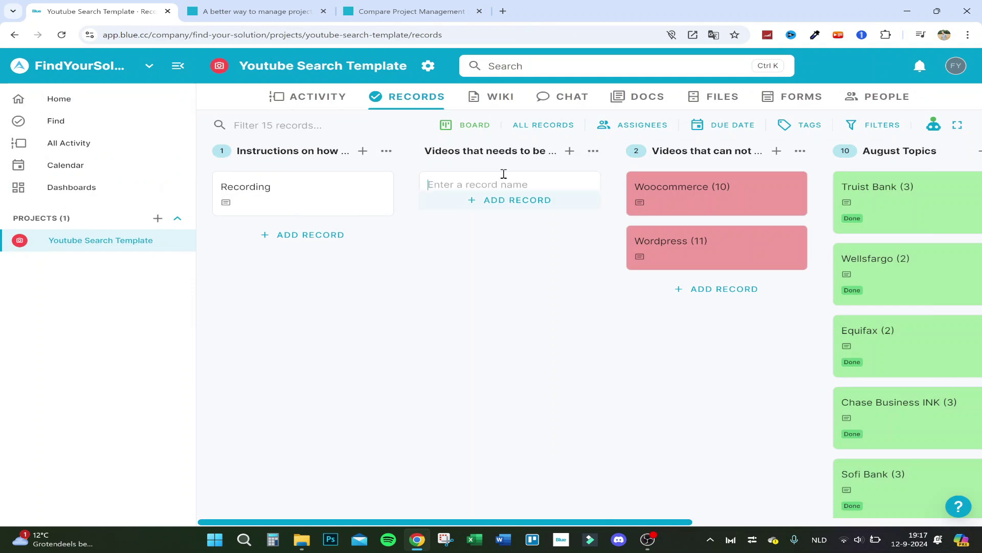
pyautogui.write('Test')
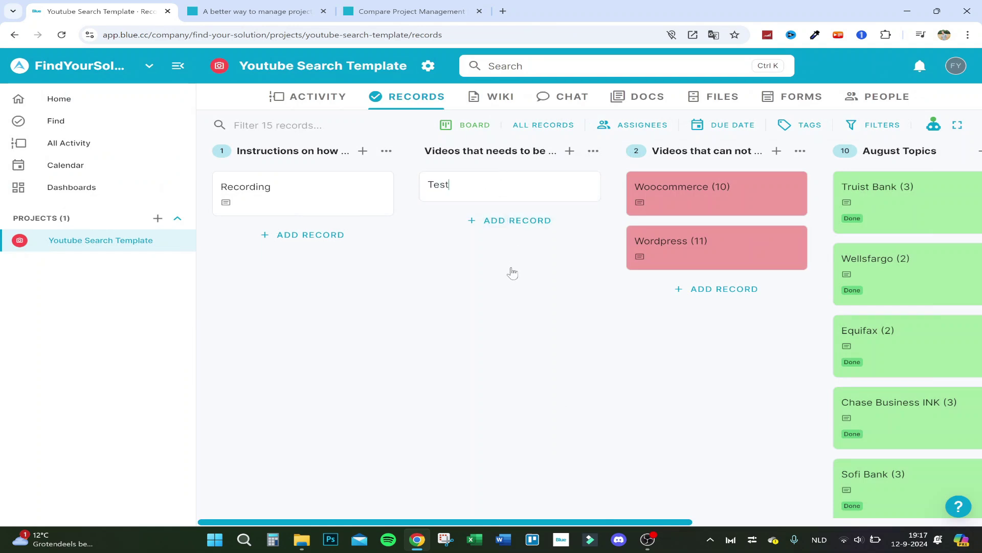
pyautogui.press('Return')
pyautogui.click(449, 187)
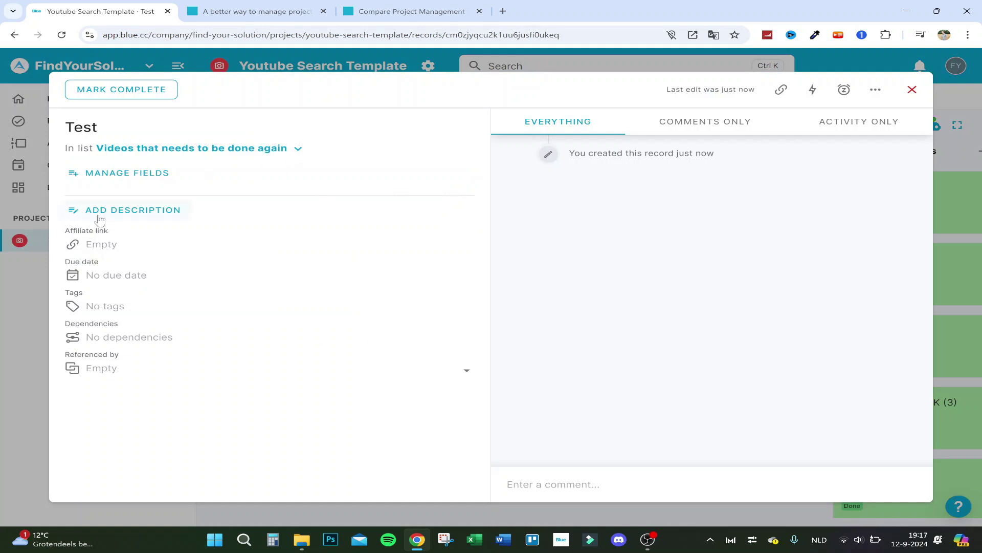
# Give Test the description 'TEst topic' and browse its tag choices without adding one.
pyautogui.click(155, 217)
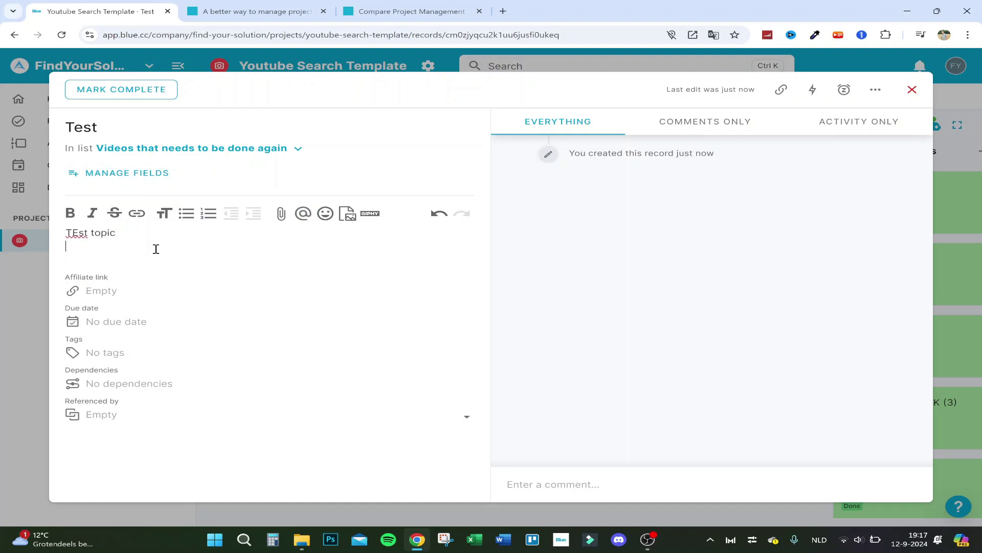
pyautogui.press('Return')
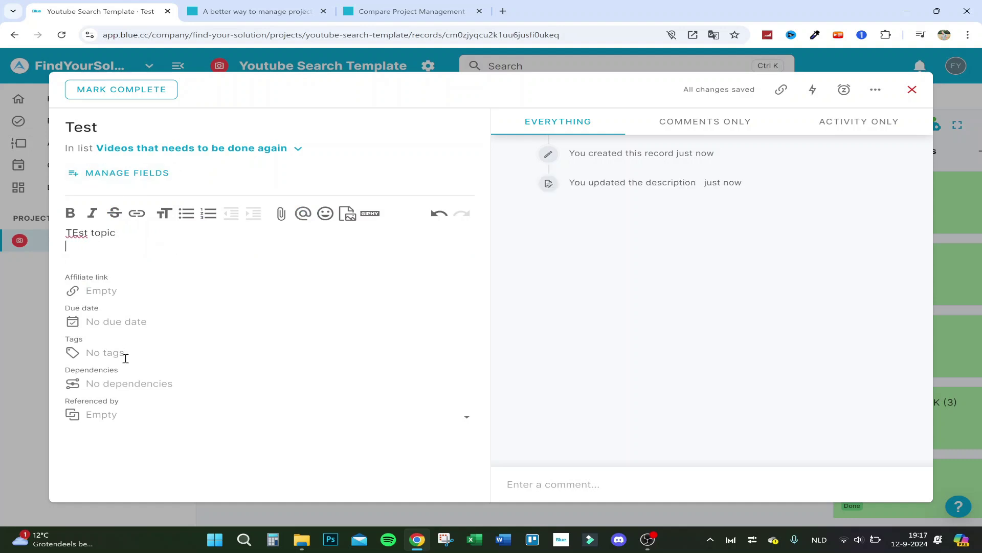
pyautogui.click(114, 356)
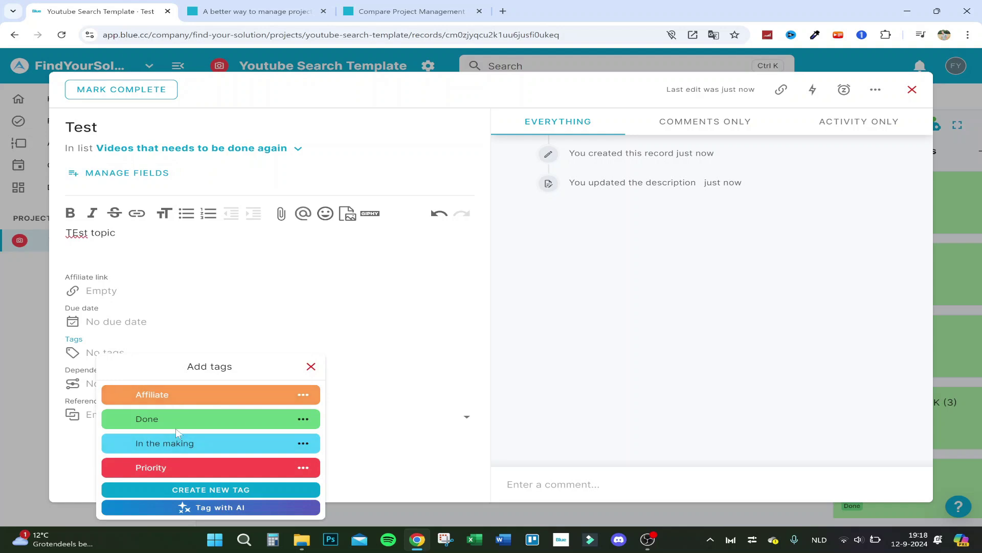
pyautogui.click(224, 492)
pyautogui.click(108, 367)
pyautogui.click(171, 129)
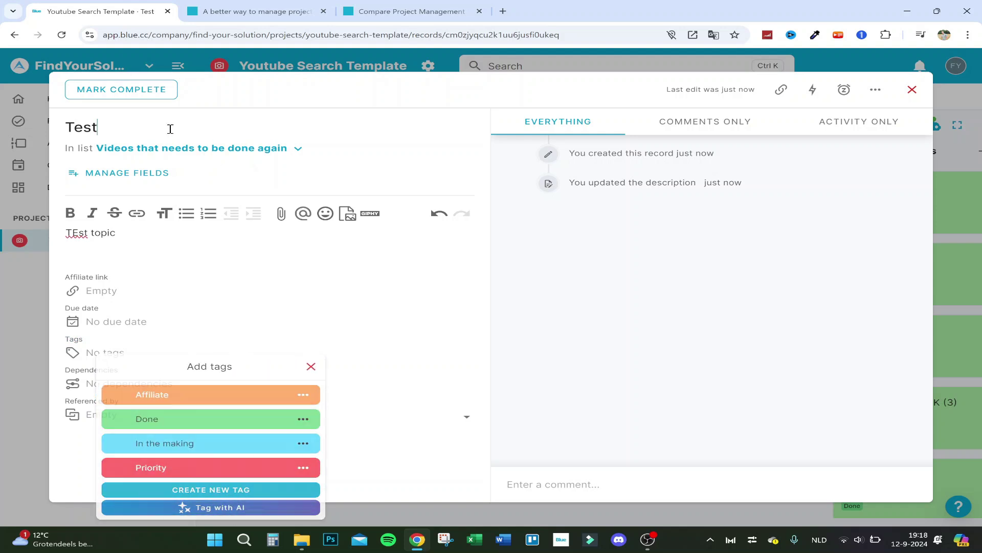
pyautogui.doubleClick(80, 127)
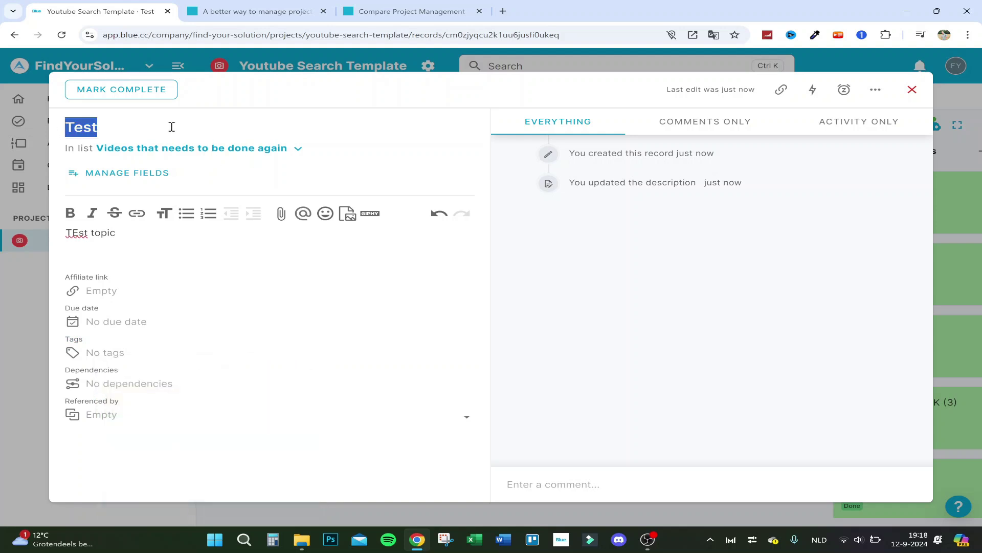
pyautogui.click(187, 269)
# Review the Test record's fields, browsing new field types without adding one.
pyautogui.click(144, 178)
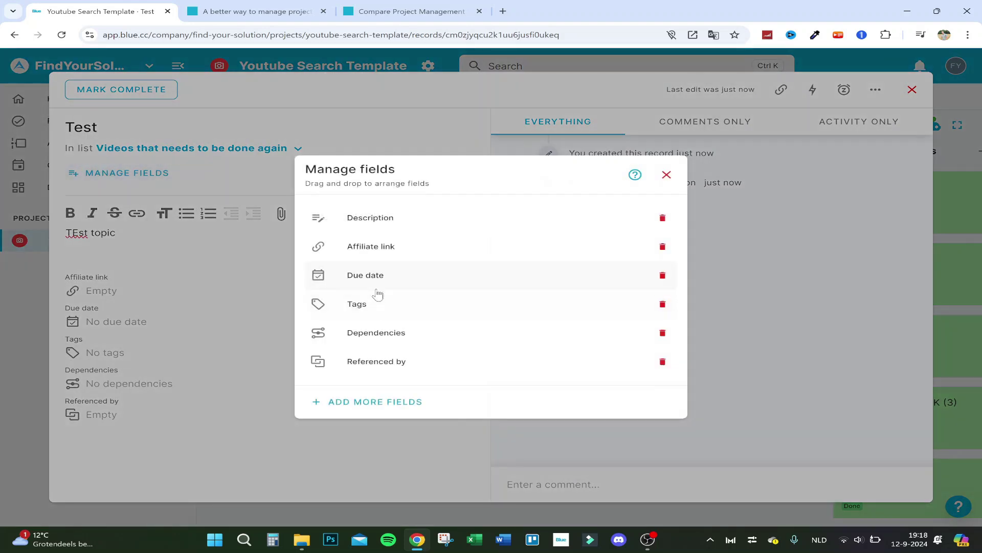
pyautogui.moveTo(366, 314); pyautogui.dragTo(367, 277)
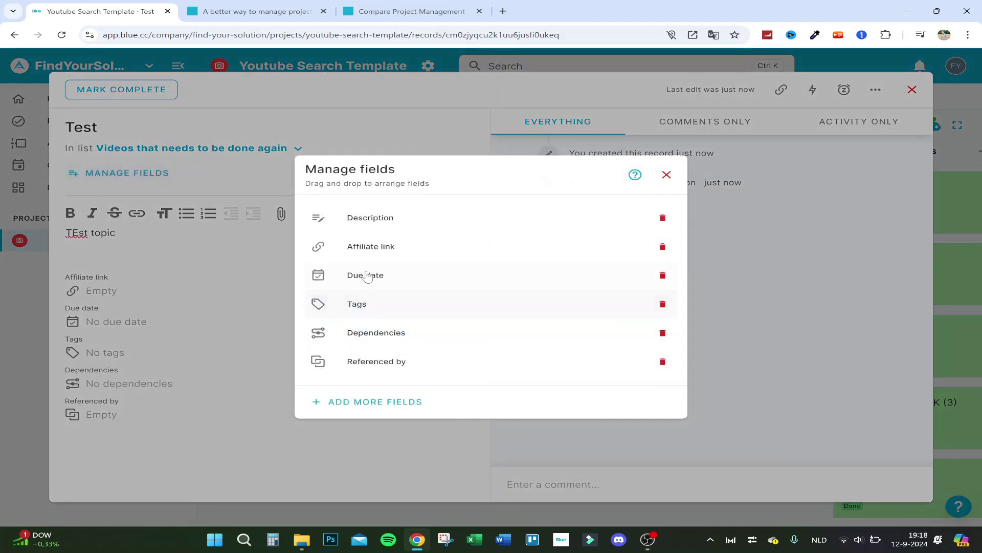
pyautogui.click(378, 410)
pyautogui.click(398, 328)
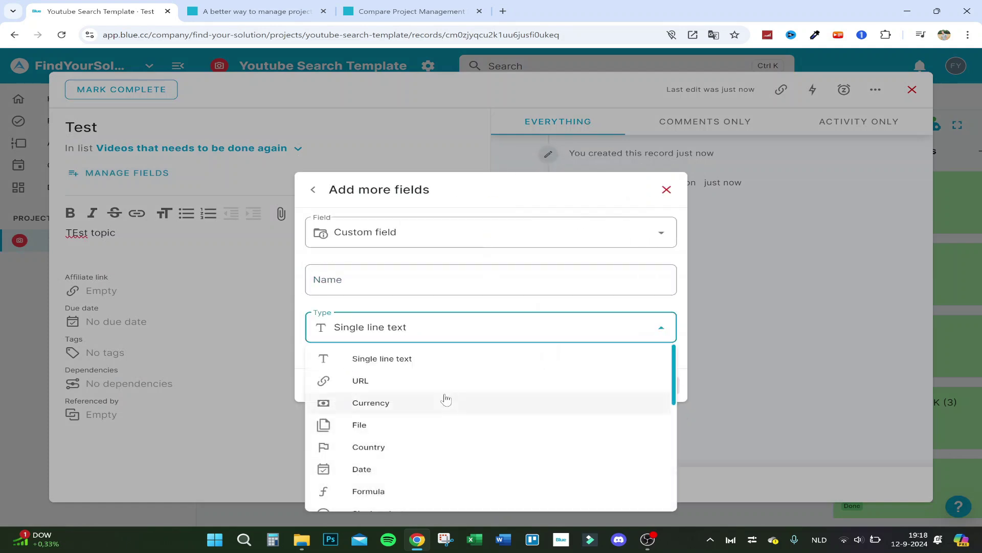
pyautogui.scroll(-3, 441, 410)
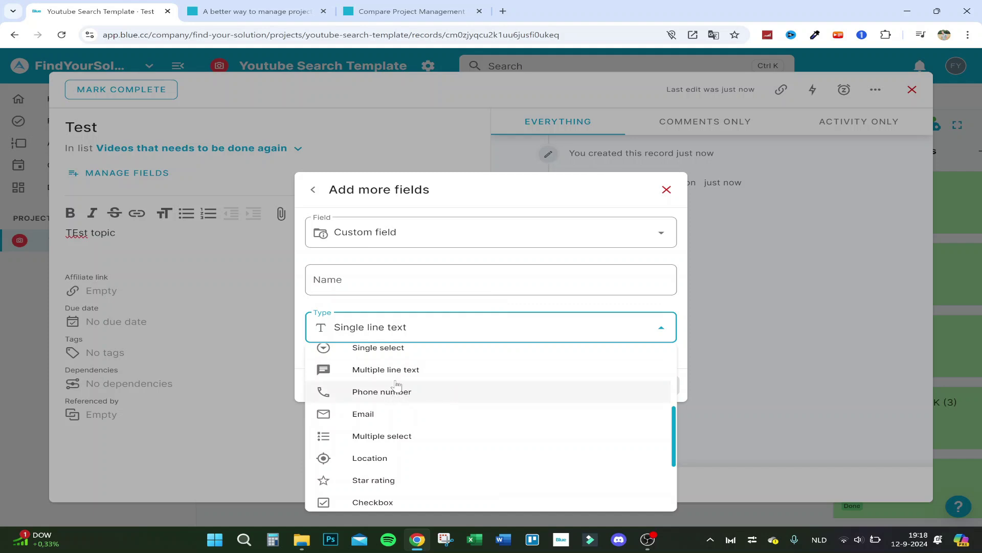
pyautogui.click(400, 306)
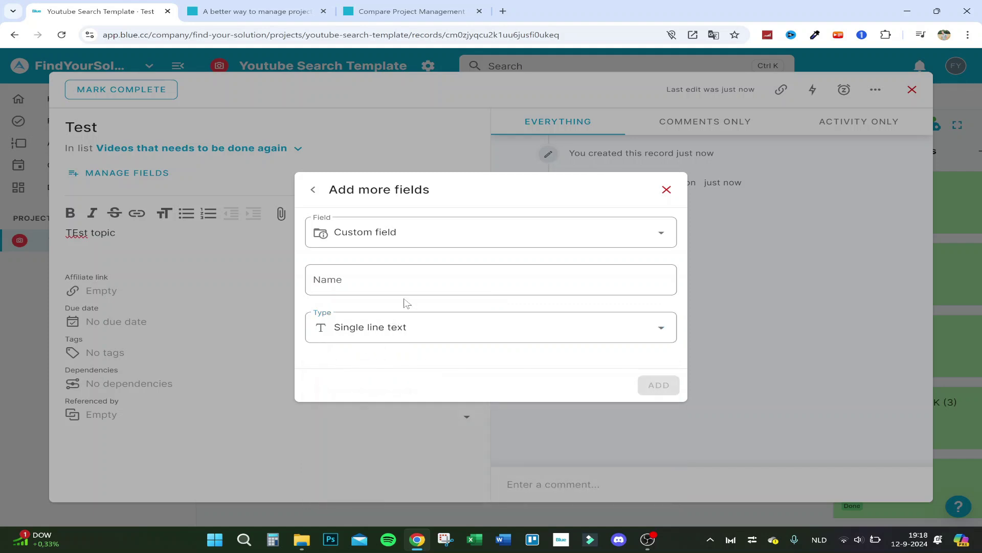
pyautogui.click(665, 196)
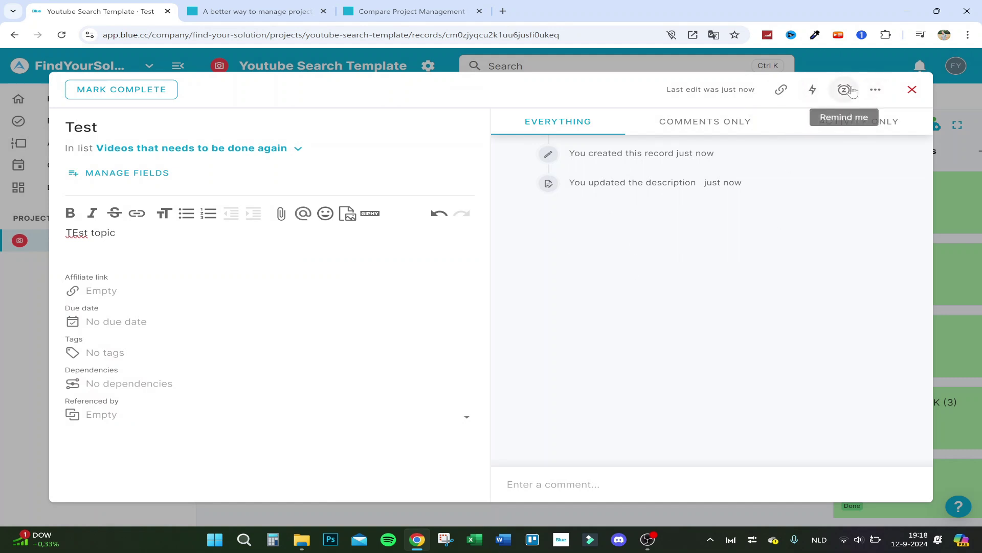
# Dismiss the Test record's extra actions menu and close the record back to the board.
pyautogui.click(875, 89)
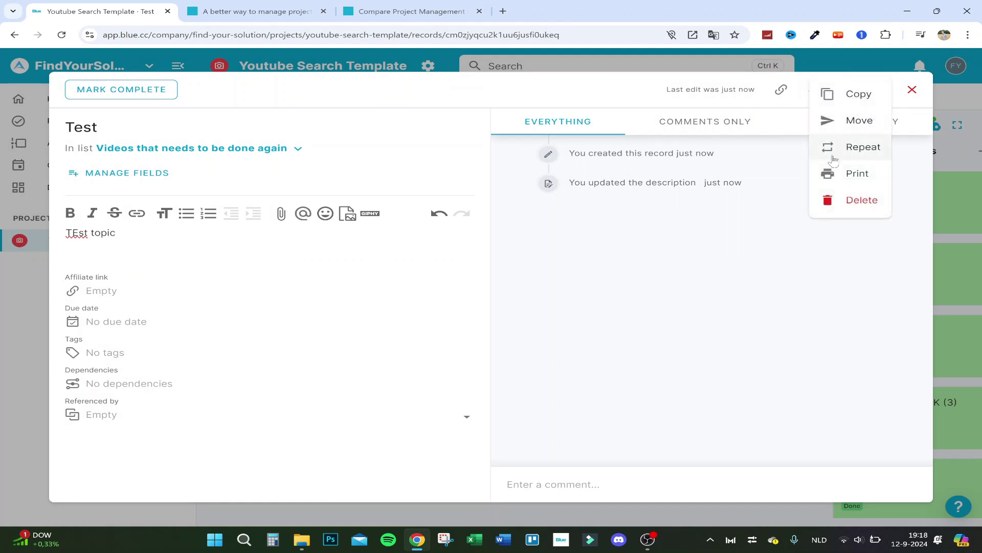
pyautogui.click(913, 90)
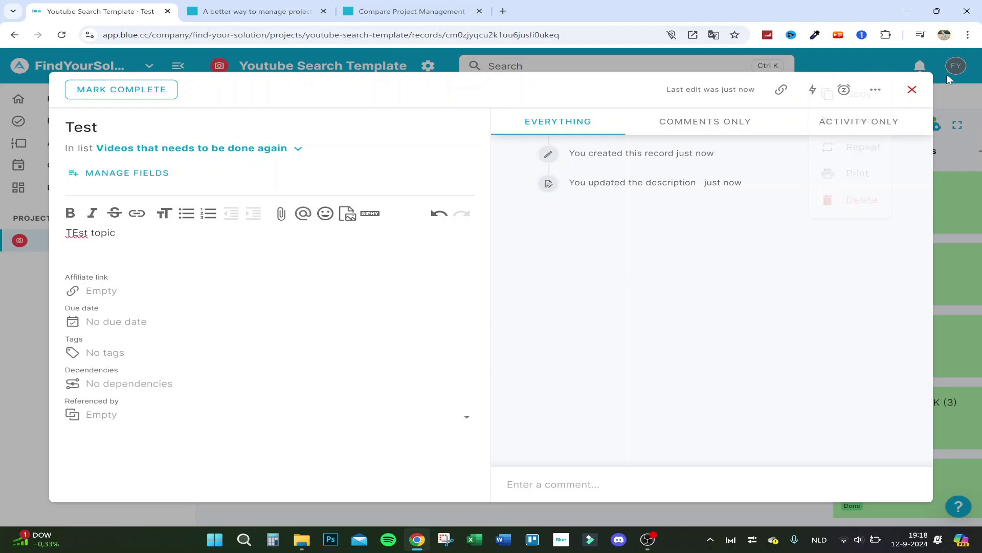
pyautogui.click(912, 90)
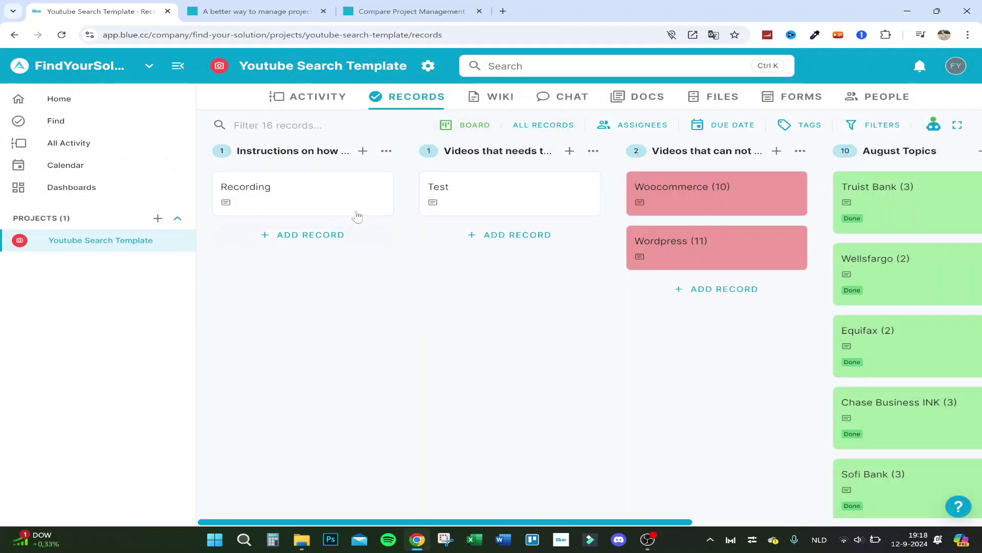
# Tag the Test card as Affiliate, then remove the Affiliate tag again.
pyautogui.rightClick(338, 199)
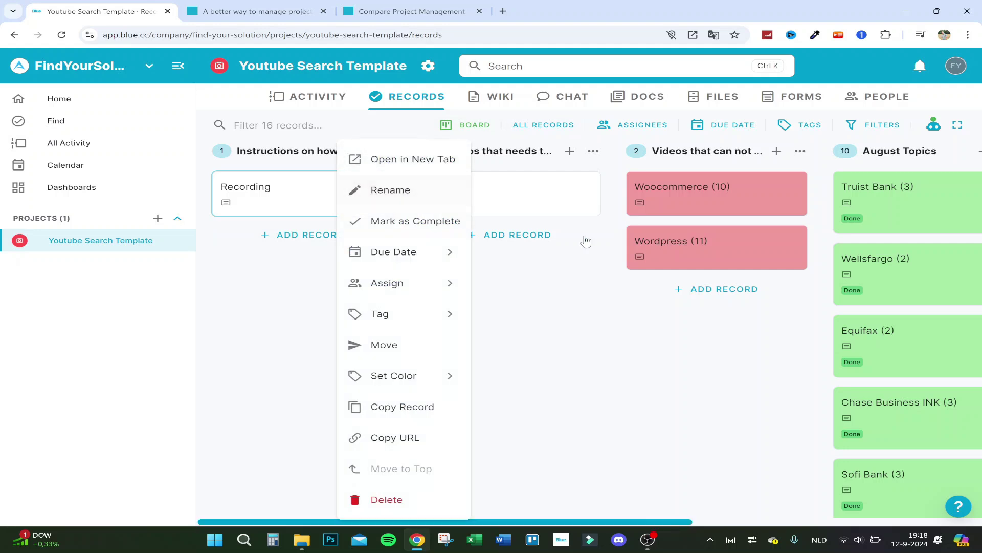
pyautogui.rightClick(506, 195)
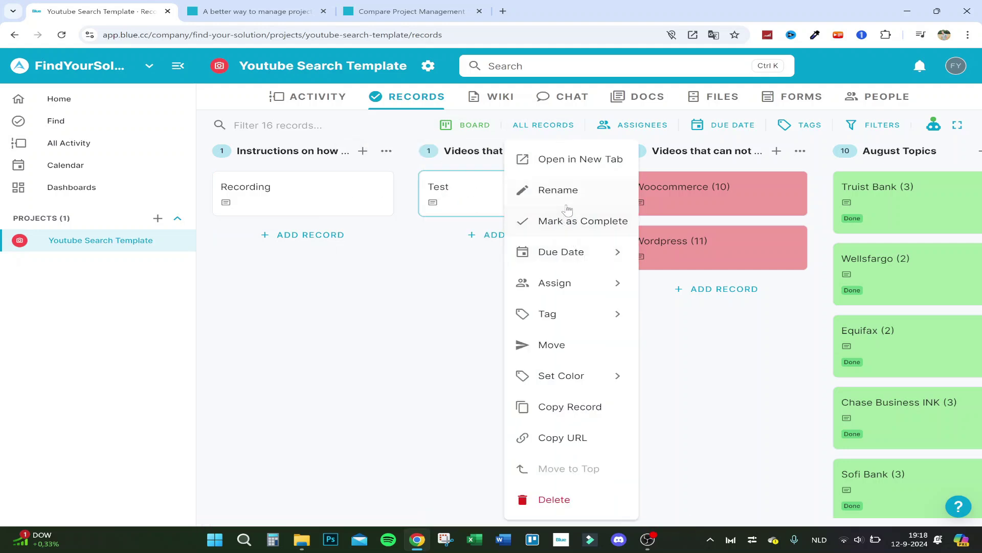
pyautogui.rightClick(485, 196)
pyautogui.moveTo(592, 252)
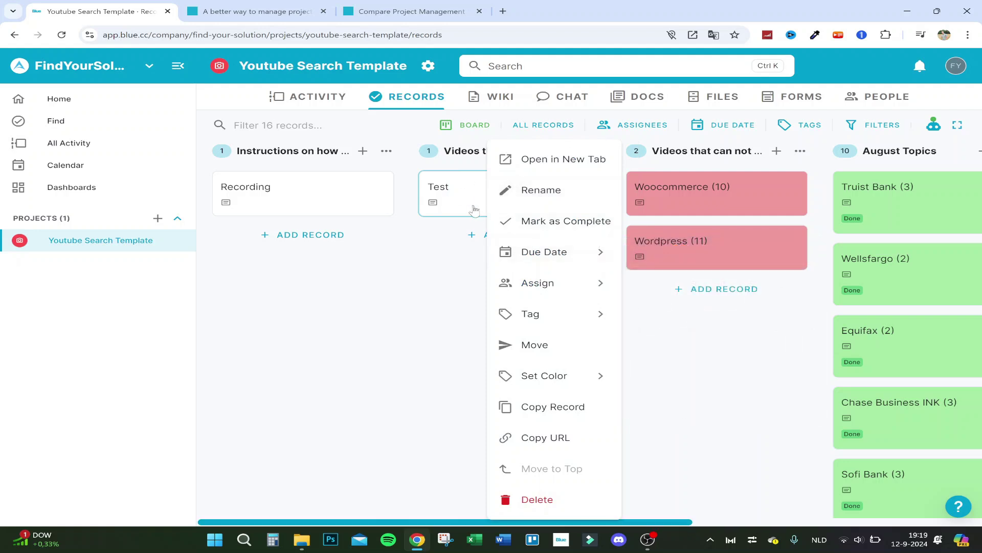
pyautogui.moveTo(555, 282)
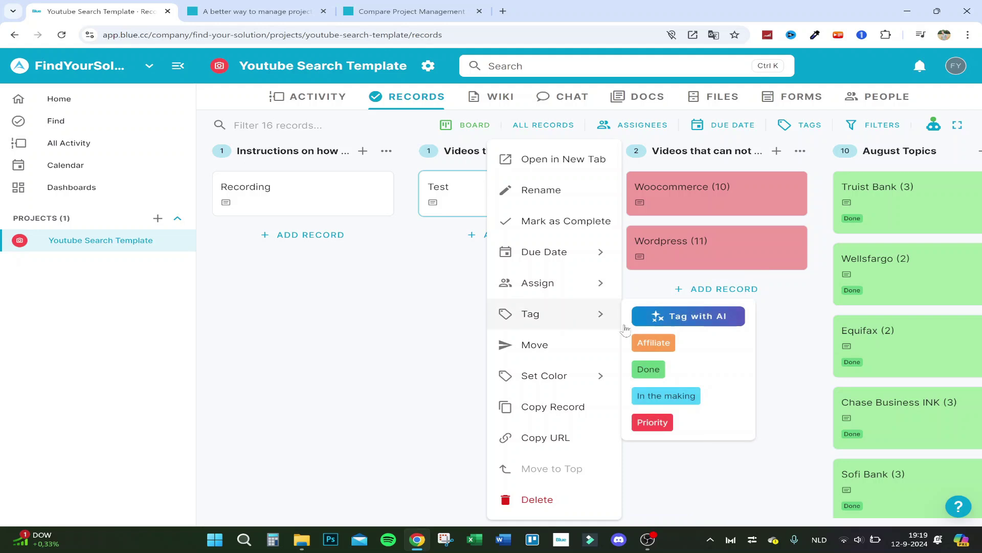
pyautogui.click(599, 303)
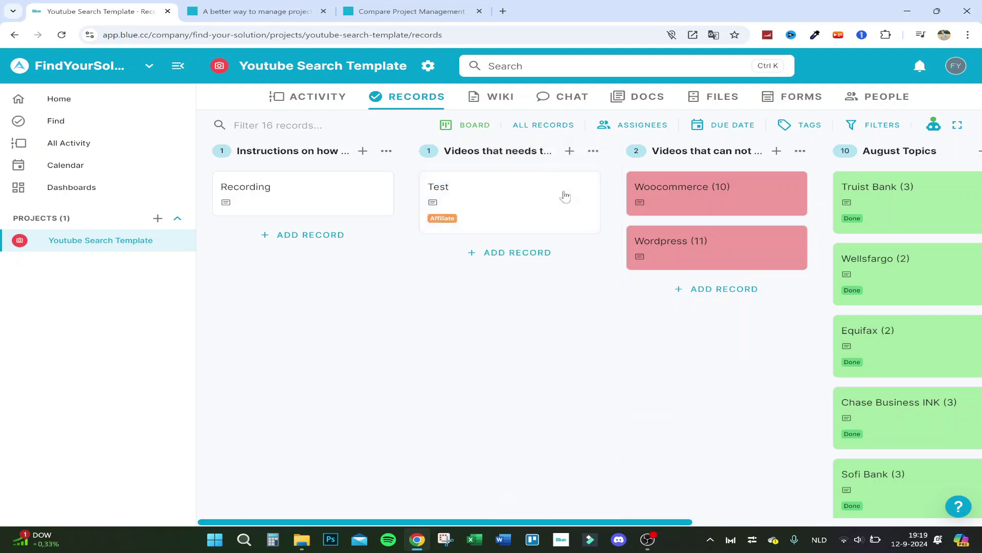
pyautogui.rightClick(542, 196)
pyautogui.moveTo(658, 309)
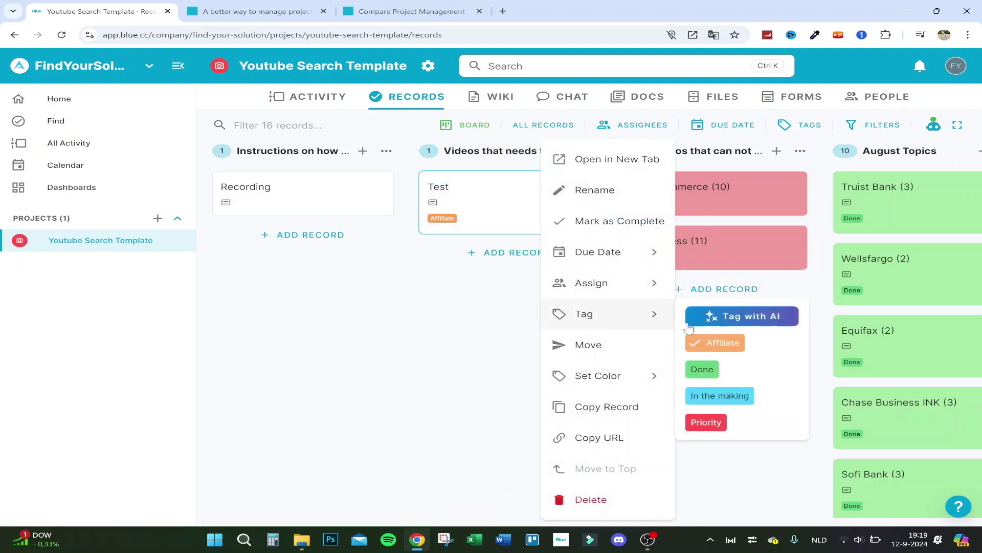
pyautogui.click(723, 342)
# Colour the Test card green.
pyautogui.rightClick(533, 219)
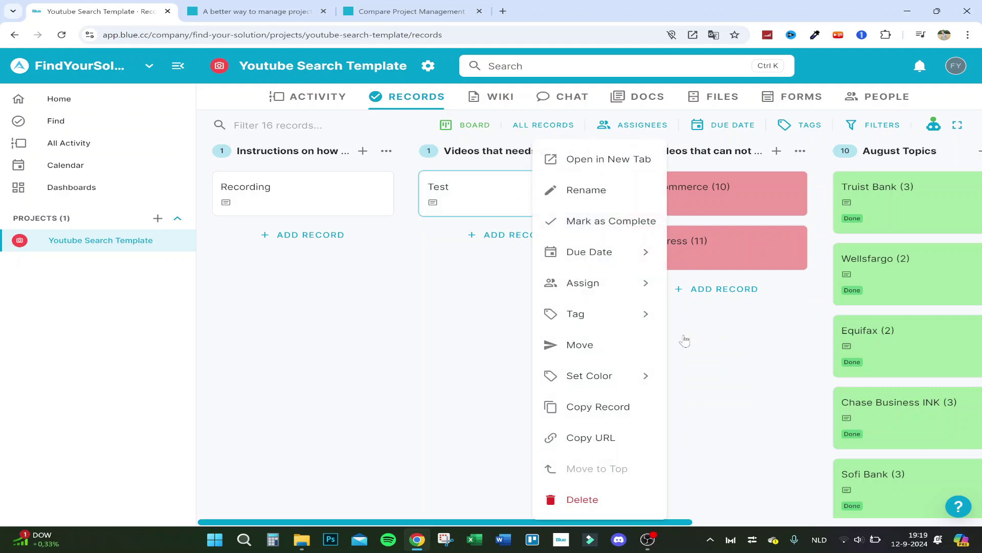
pyautogui.moveTo(657, 327)
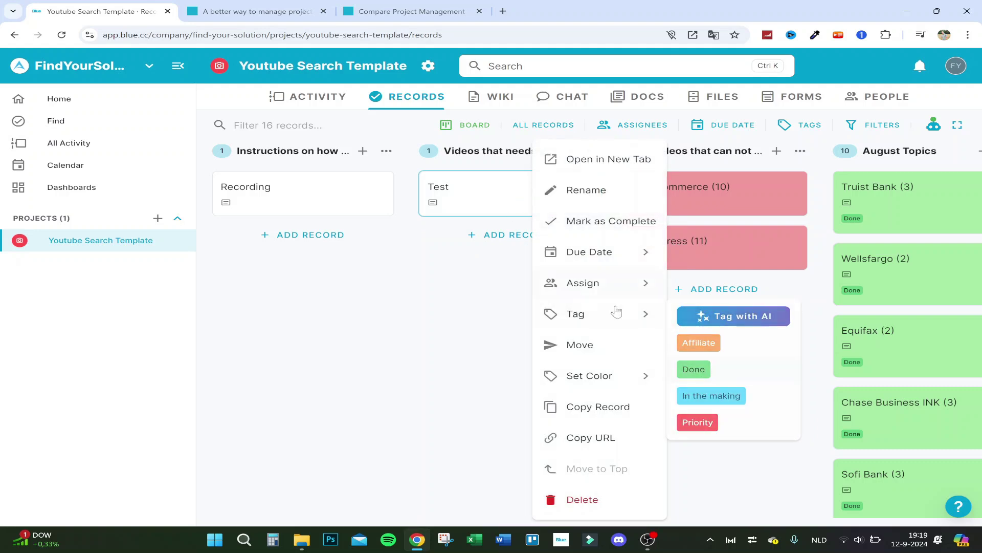
pyautogui.moveTo(612, 386)
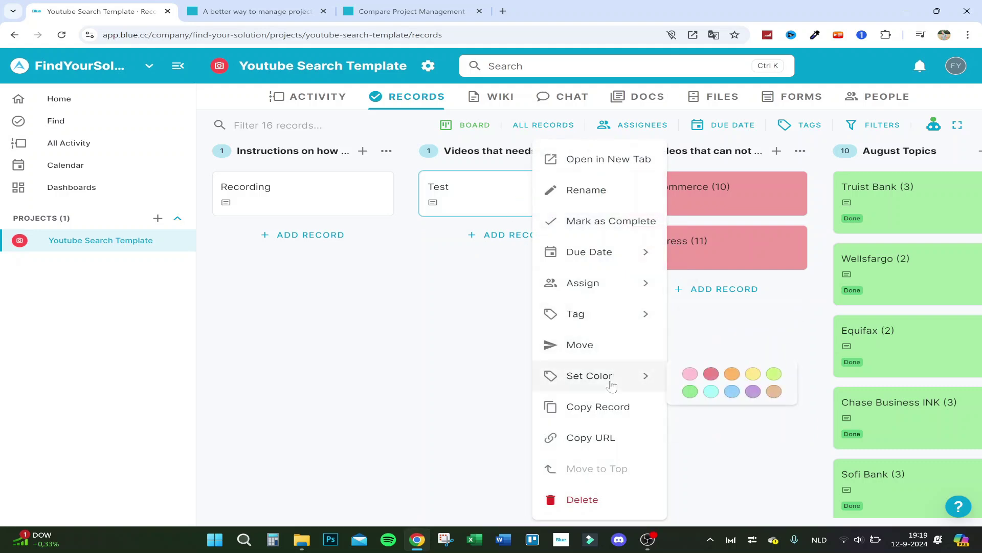
pyautogui.click(691, 392)
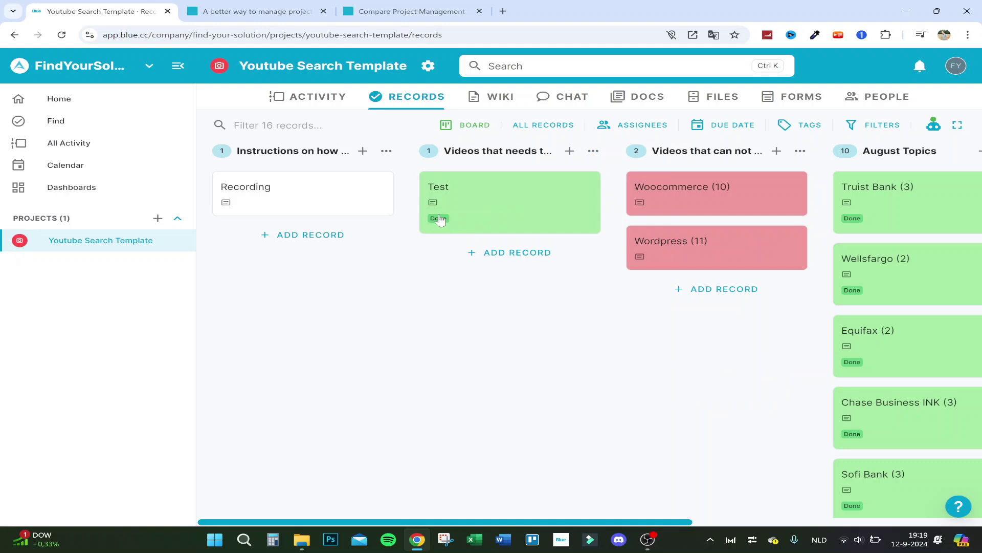
# Remove the green colour and the Done tag from the Test card.
pyautogui.rightClick(478, 197)
pyautogui.moveTo(569, 321)
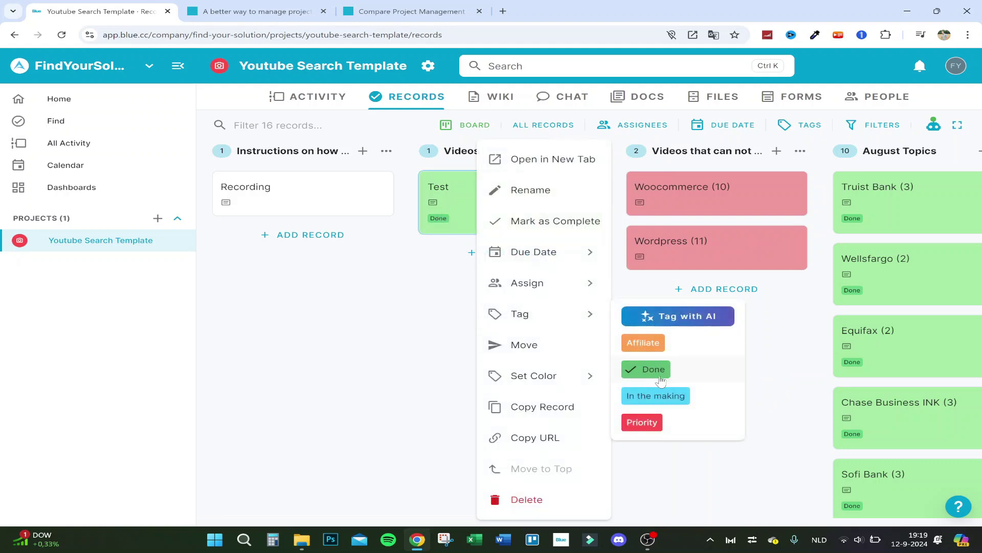
pyautogui.moveTo(547, 375)
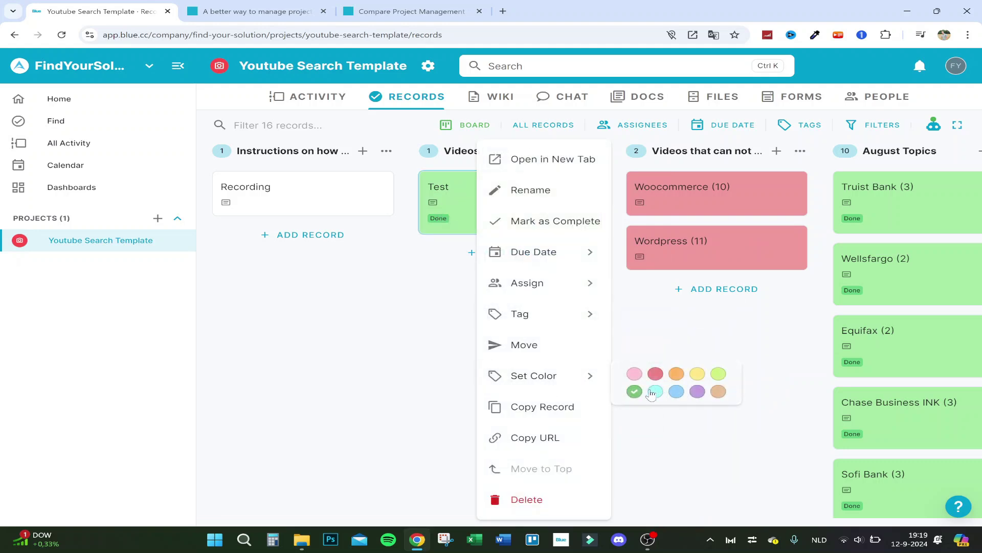
pyautogui.click(635, 392)
pyautogui.rightClick(507, 205)
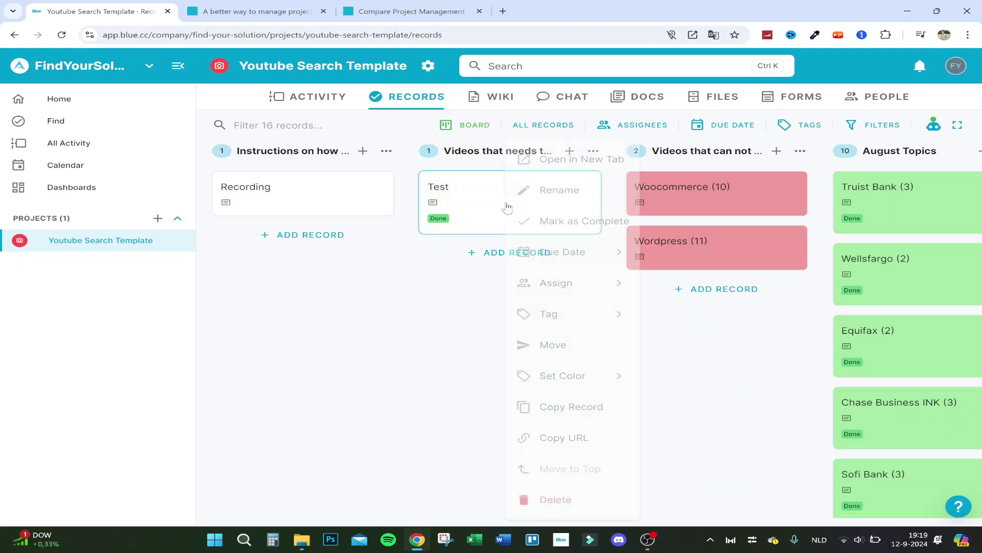
pyautogui.moveTo(573, 309)
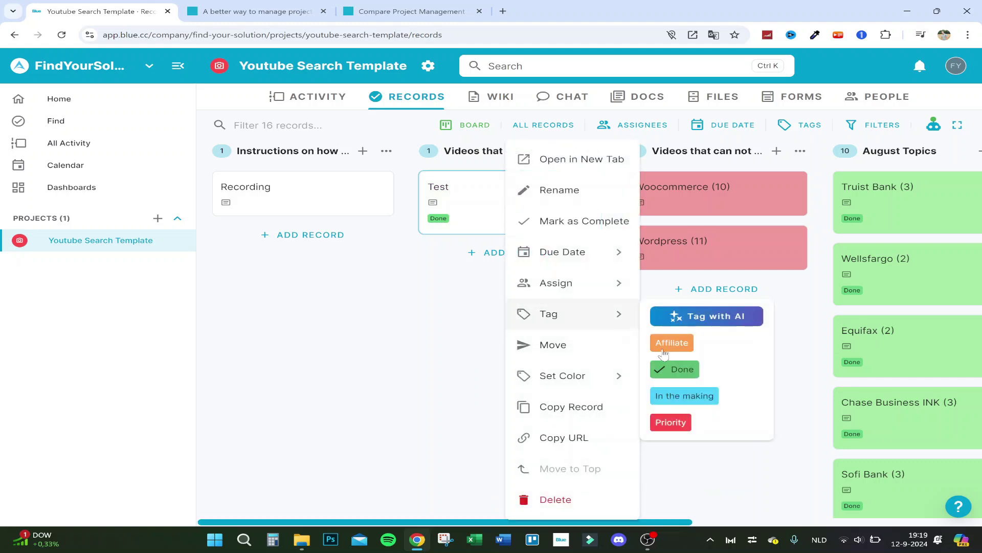
pyautogui.moveTo(632, 315)
pyautogui.click(667, 367)
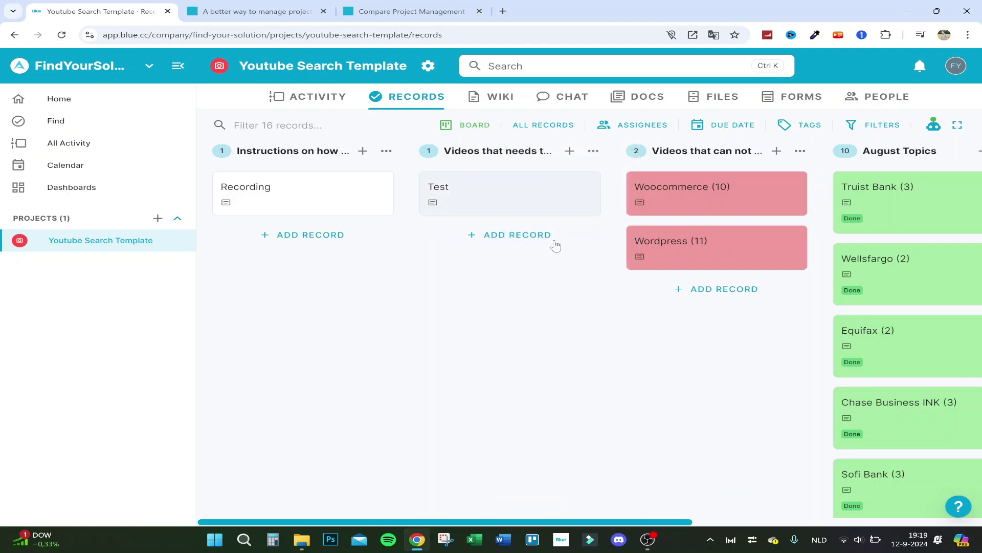
# Try dragging the Test card into the neighbouring column.
pyautogui.rightClick(536, 192)
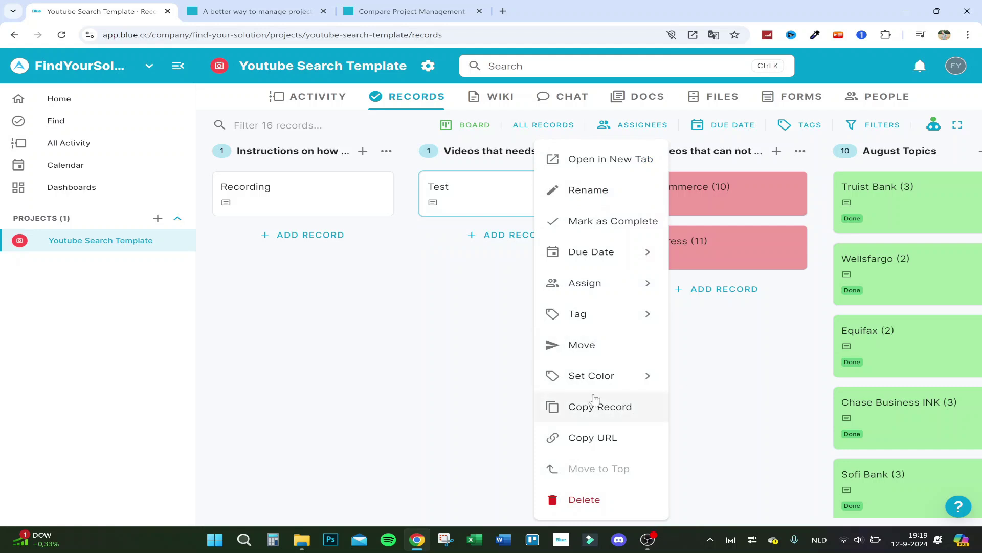
pyautogui.moveTo(474, 191); pyautogui.dragTo(533, 195)
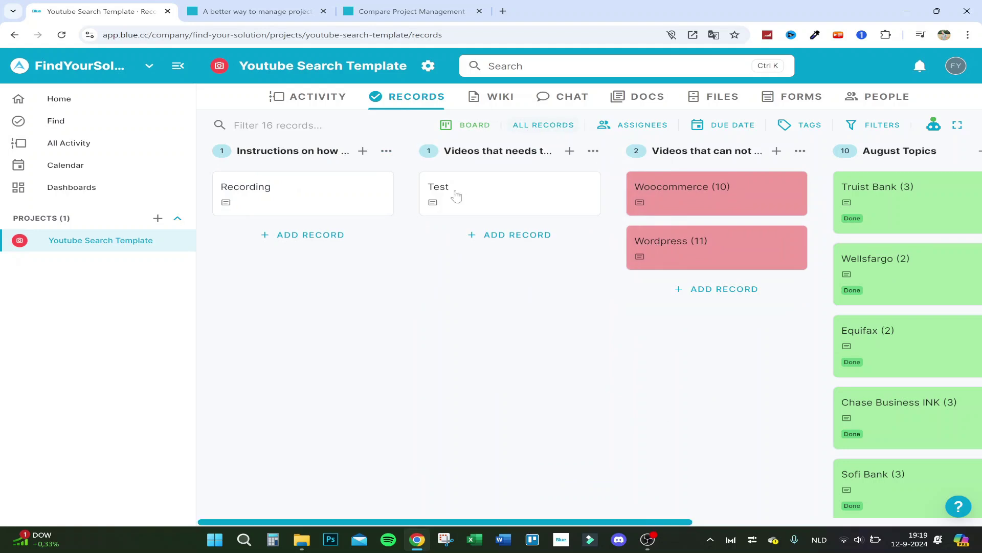
pyautogui.moveTo(610, 523); pyautogui.dragTo(785, 515)
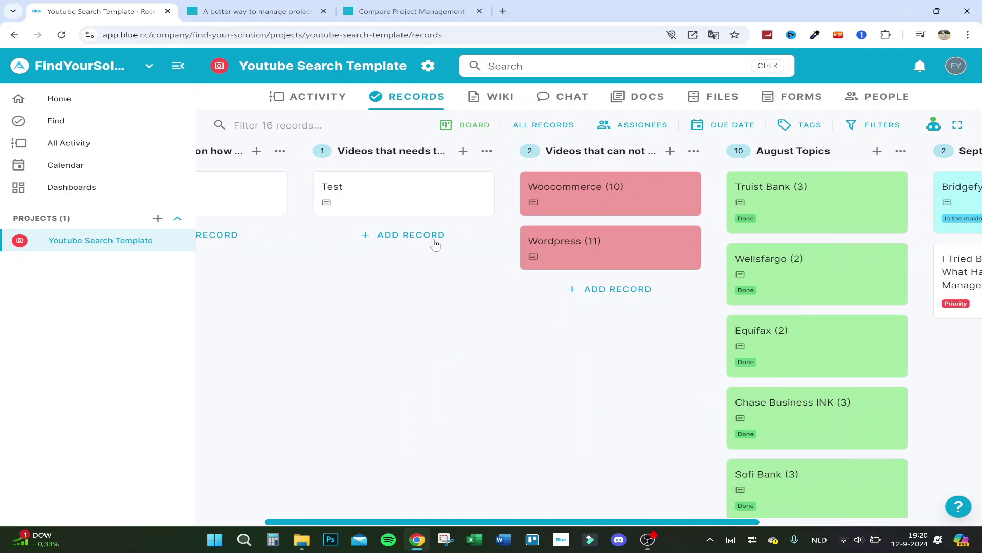
pyautogui.click(562, 125)
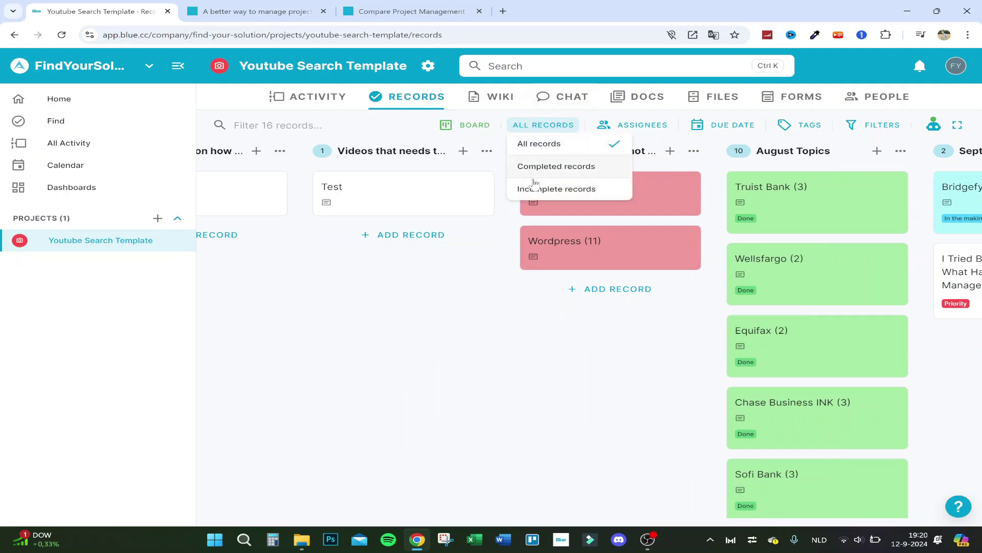
pyautogui.rightClick(406, 209)
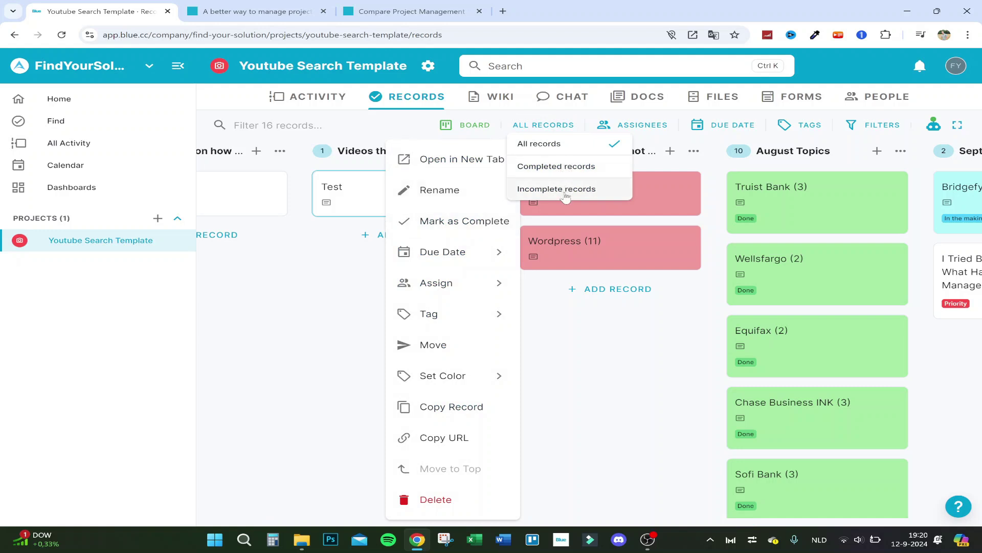
pyautogui.click(218, 380)
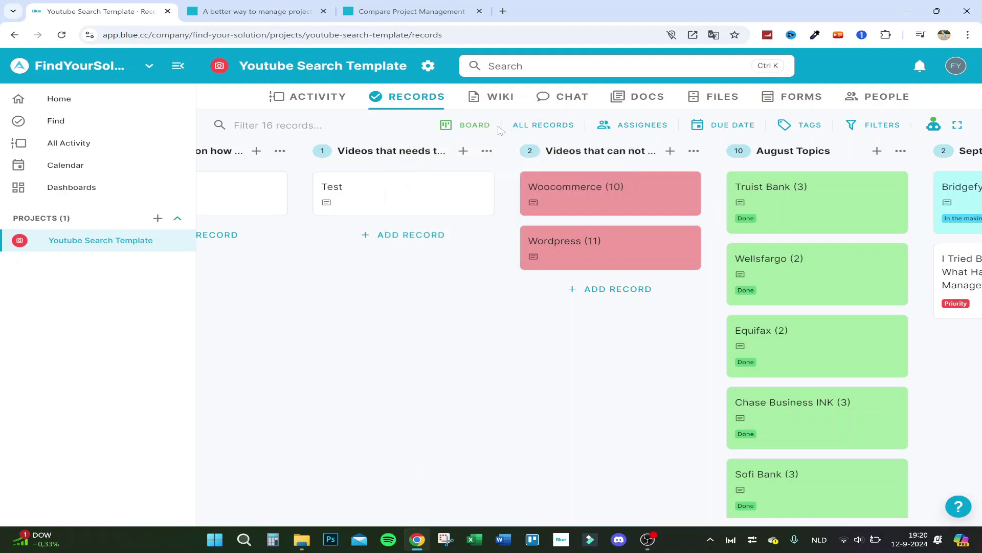
pyautogui.click(623, 130)
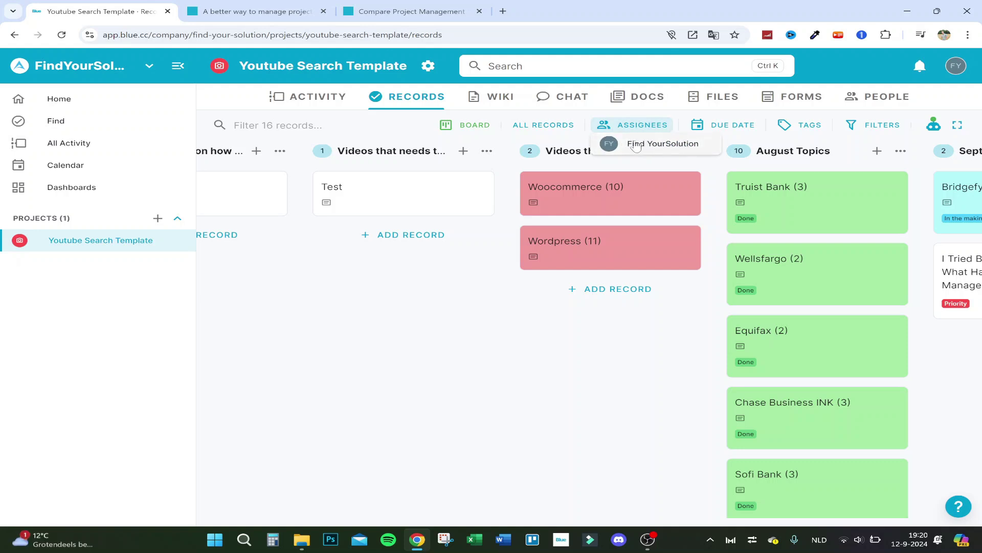
pyautogui.click(661, 129)
pyautogui.click(729, 126)
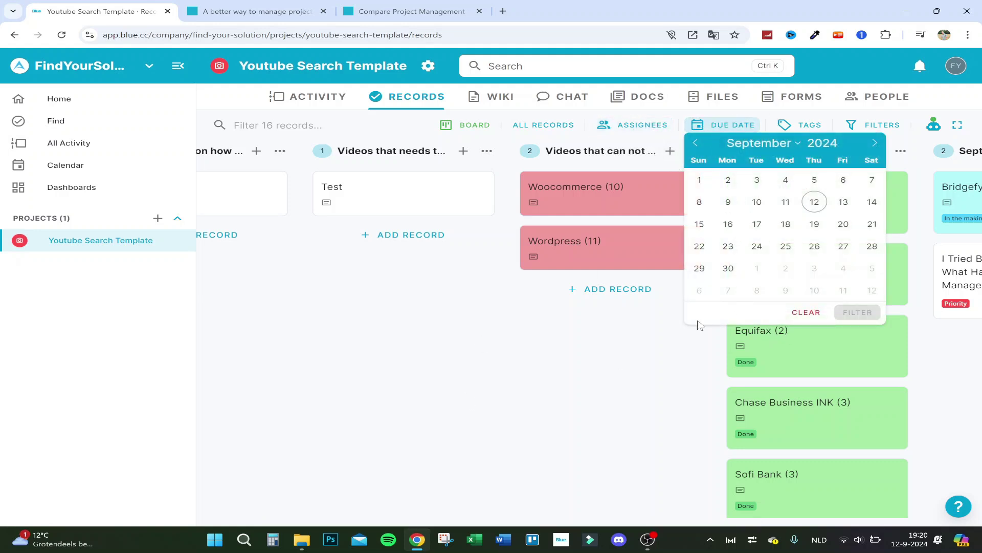
pyautogui.click(410, 388)
pyautogui.click(790, 125)
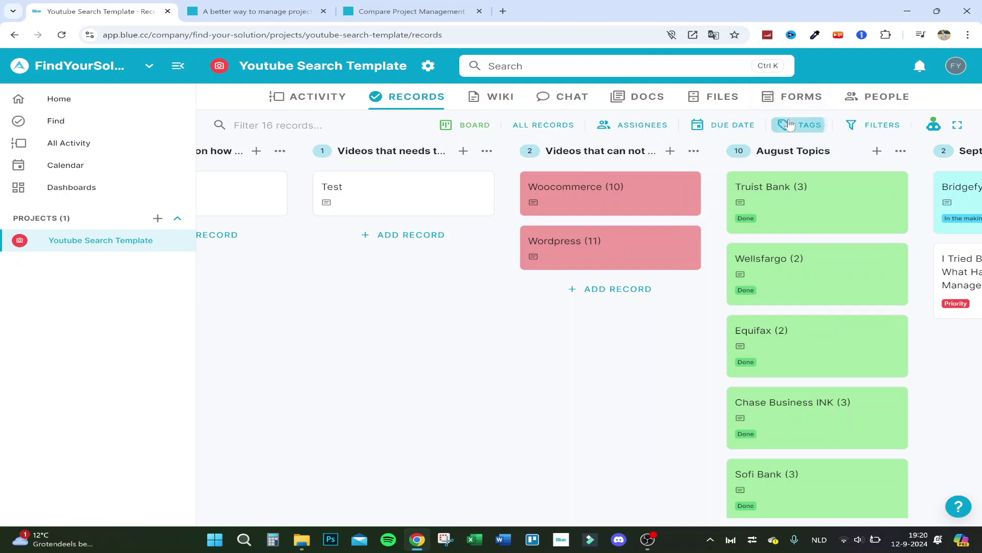
pyautogui.click(792, 126)
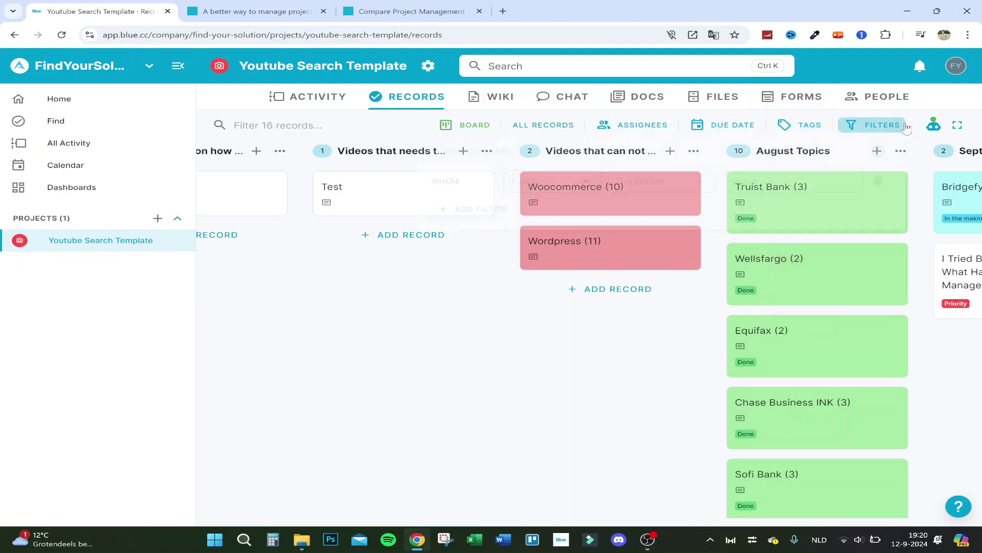
pyautogui.click(875, 124)
pyautogui.click(595, 184)
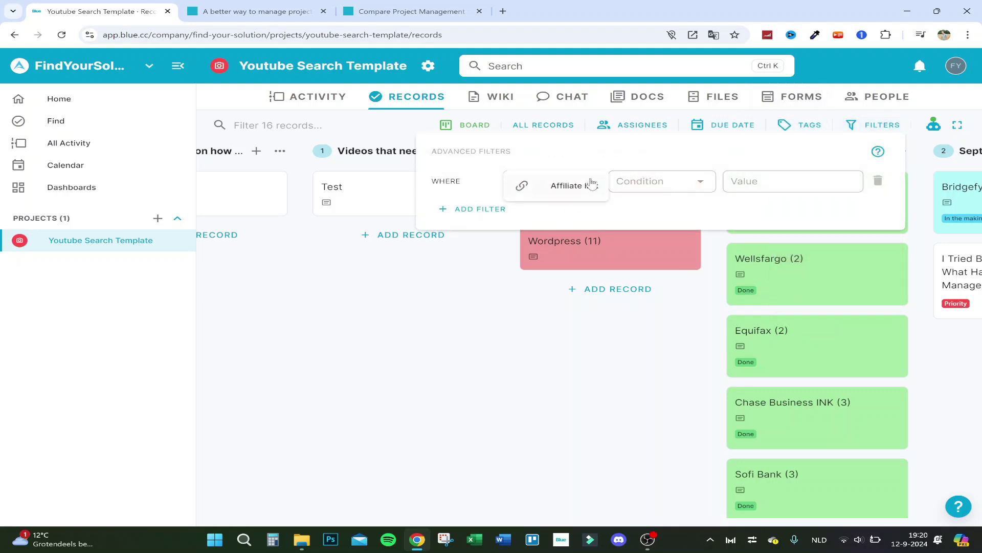
pyautogui.click(592, 185)
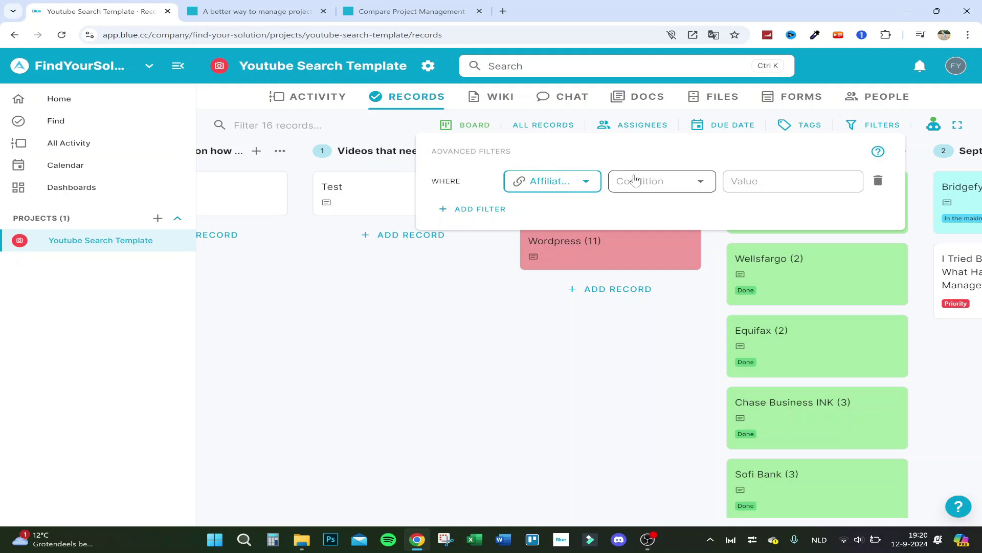
pyautogui.click(636, 181)
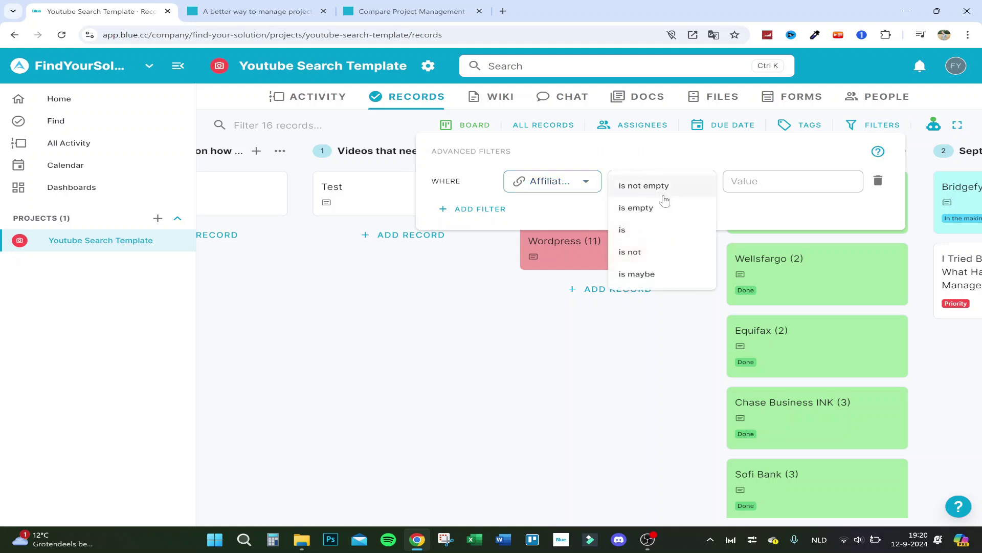
pyautogui.click(766, 205)
pyautogui.click(670, 184)
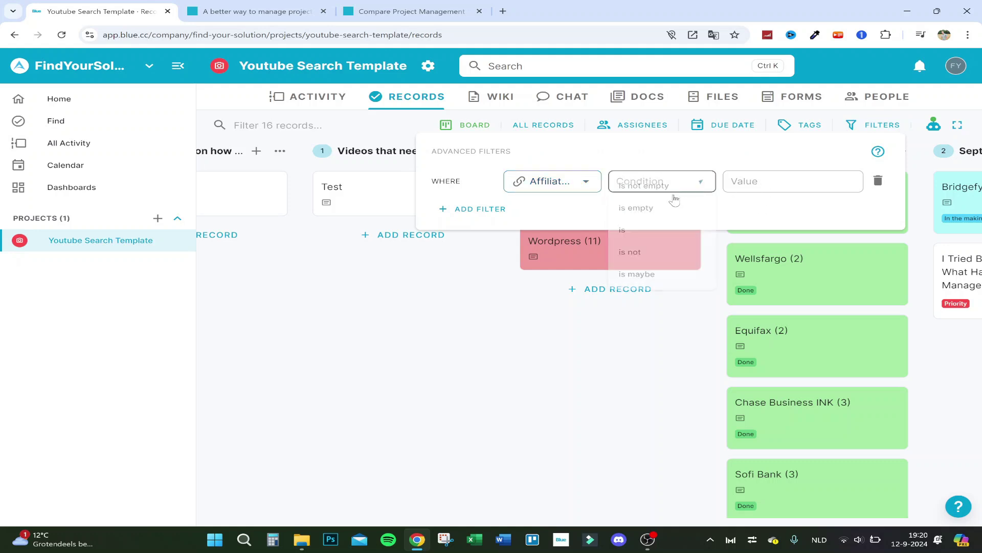
pyautogui.click(674, 208)
pyautogui.click(686, 183)
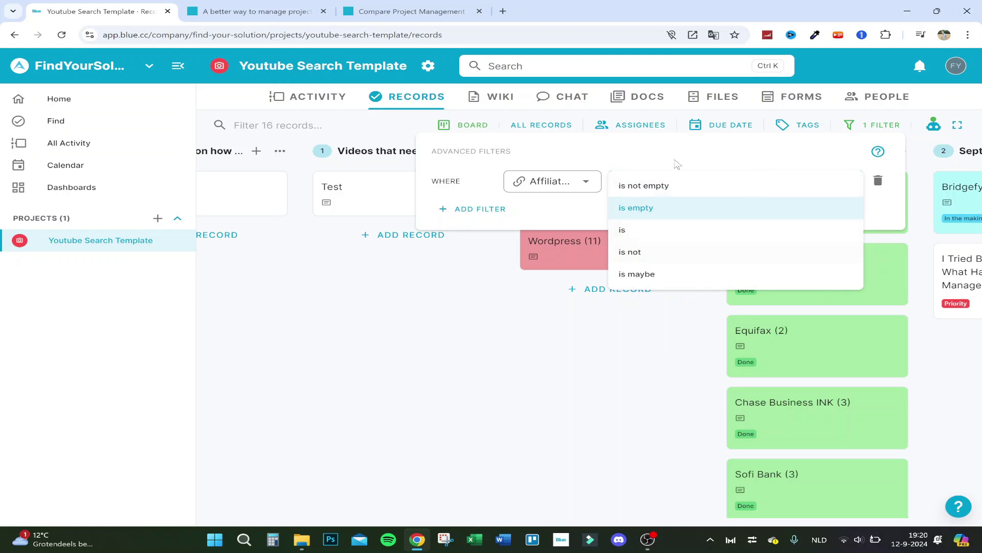
pyautogui.click(684, 151)
pyautogui.click(878, 180)
pyautogui.click(515, 313)
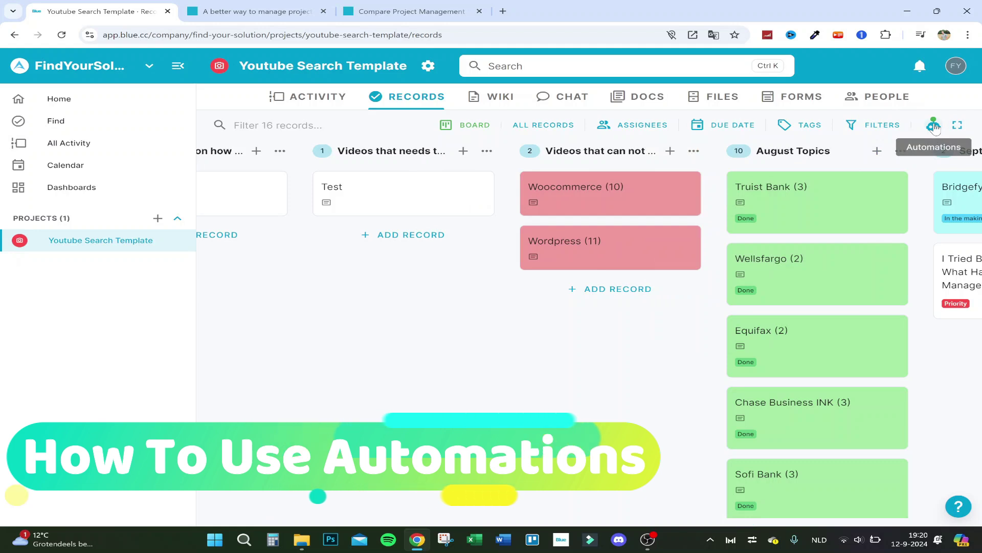
# Open the project's automations and start creating a new automation.
pyautogui.click(934, 128)
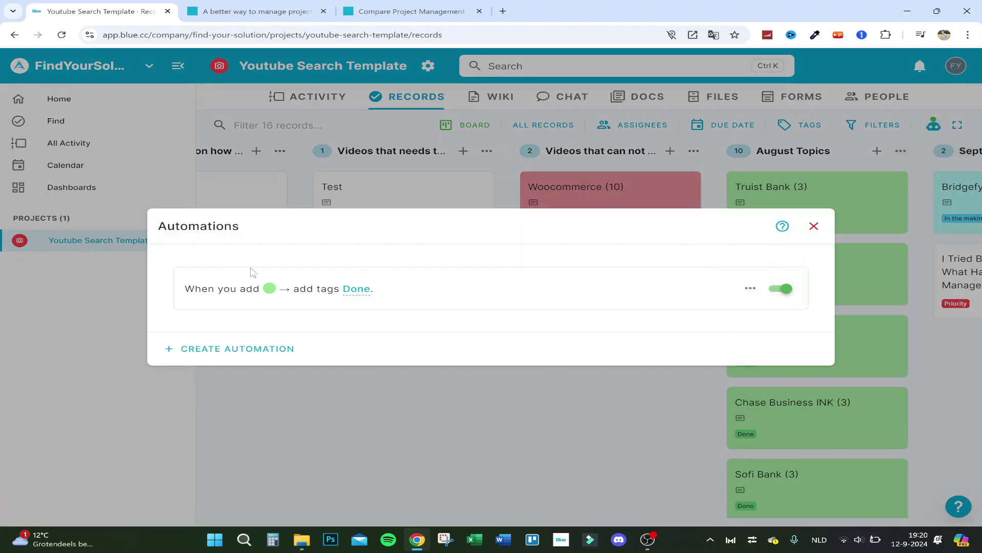
pyautogui.moveTo(402, 287); pyautogui.dragTo(380, 287)
pyautogui.click(238, 285)
pyautogui.click(411, 290)
pyautogui.click(215, 349)
# Set the trigger to 'A new record is created' and browse actions without choosing one.
pyautogui.click(261, 291)
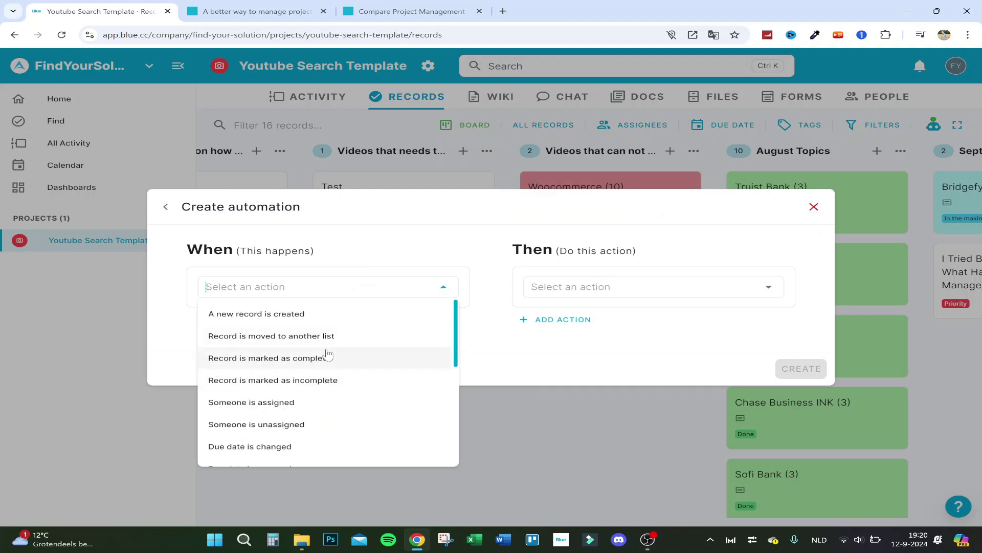
pyautogui.scroll(-3, 328, 354)
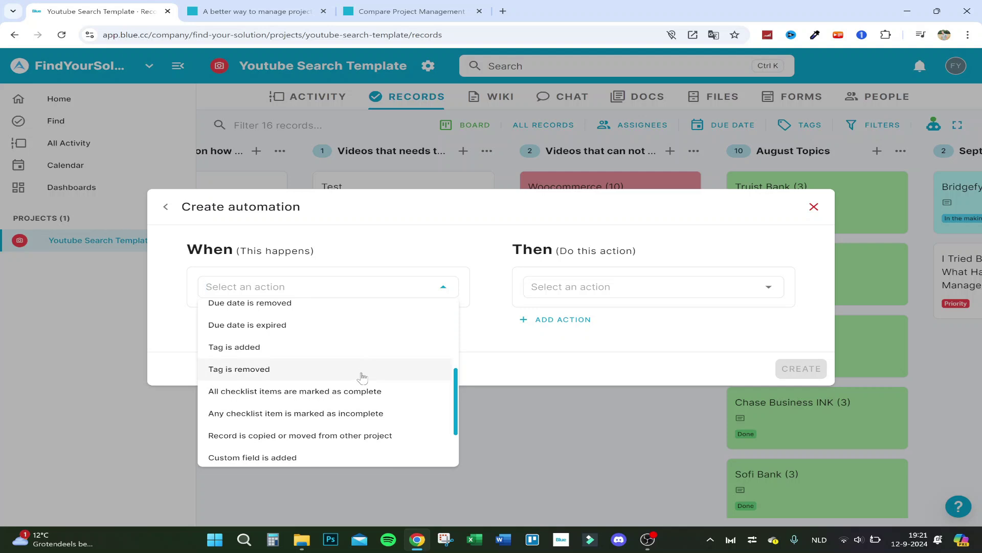
pyautogui.scroll(3, 342, 379)
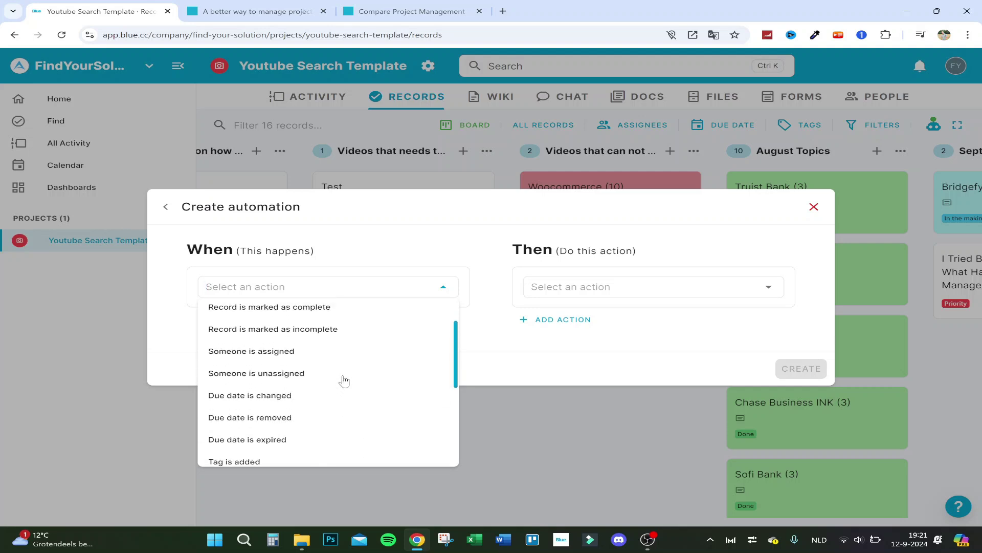
pyautogui.scroll(-2, 327, 368)
pyautogui.scroll(2, 263, 340)
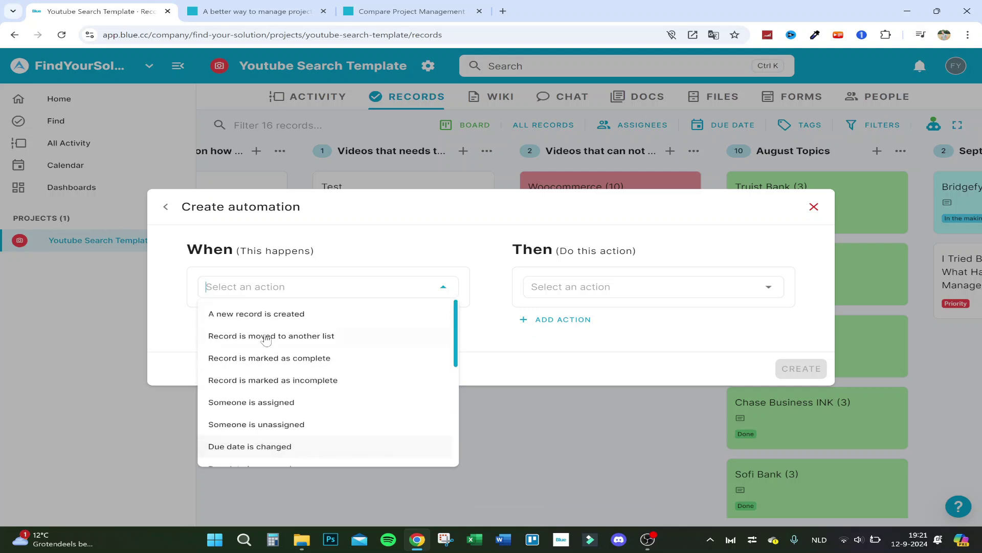
pyautogui.click(268, 322)
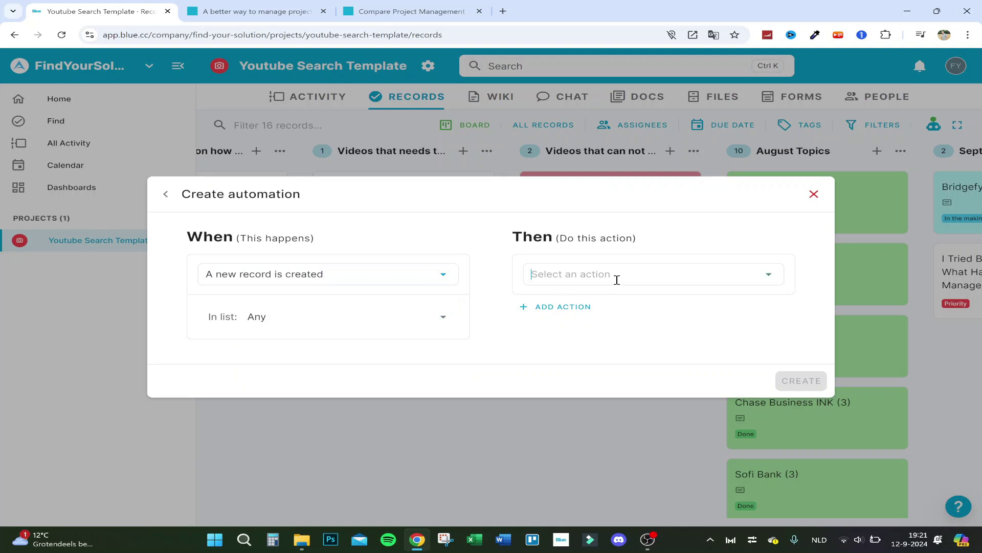
pyautogui.click(618, 280)
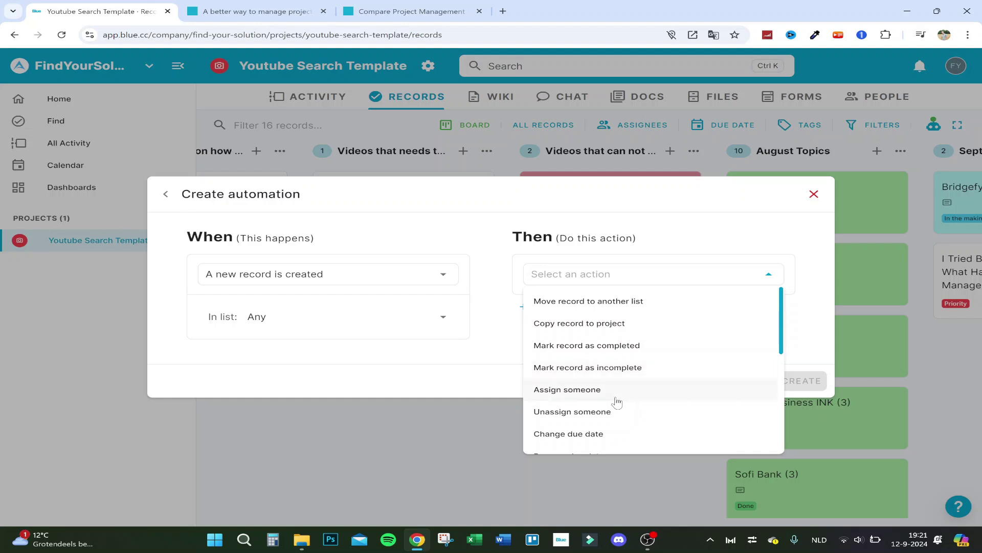
pyautogui.scroll(-3, 619, 402)
pyautogui.scroll(3, 617, 331)
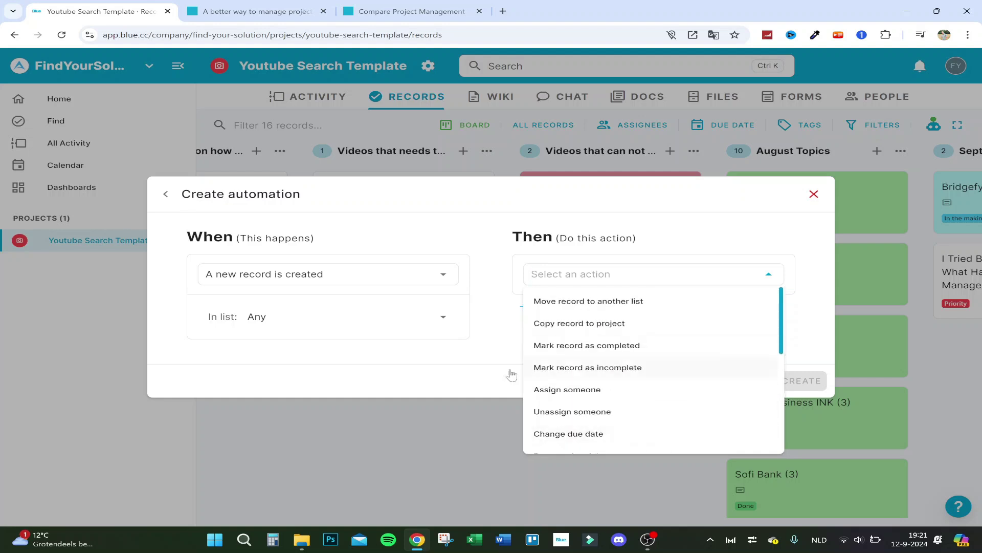
pyautogui.scroll(-6, 621, 391)
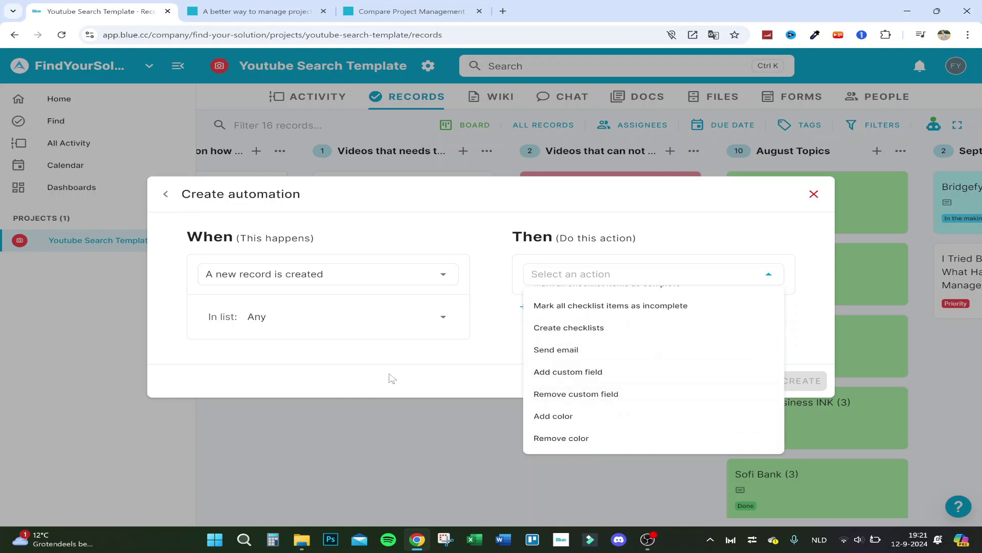
pyautogui.click(408, 357)
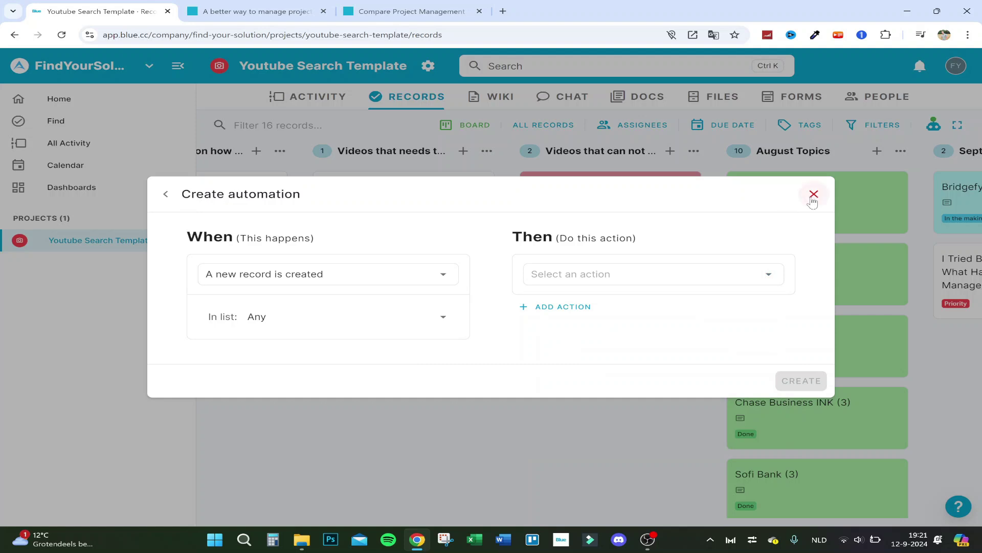
# Discard the unfinished automation, glance at the activity feed, and open the project's wiki.
pyautogui.click(813, 194)
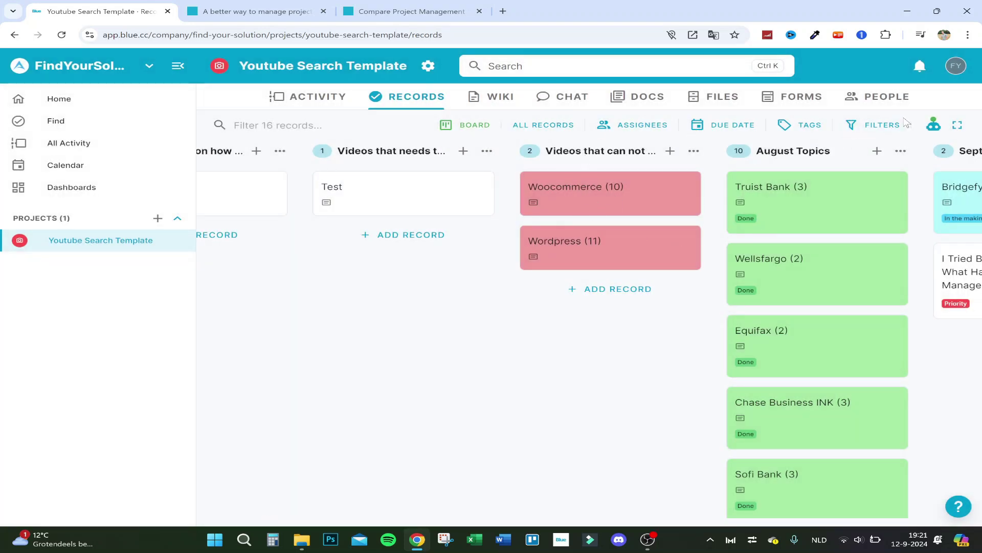
pyautogui.click(337, 99)
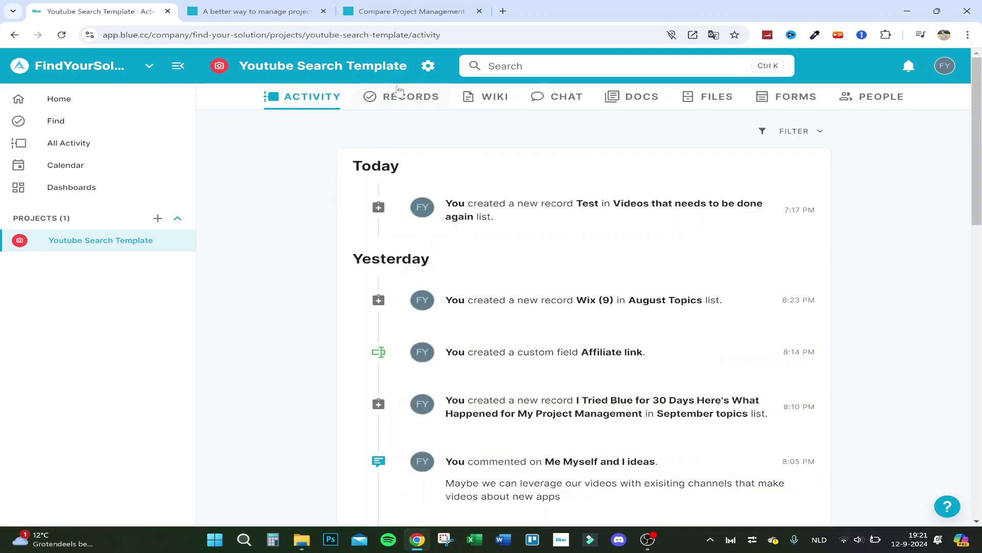
pyautogui.click(397, 95)
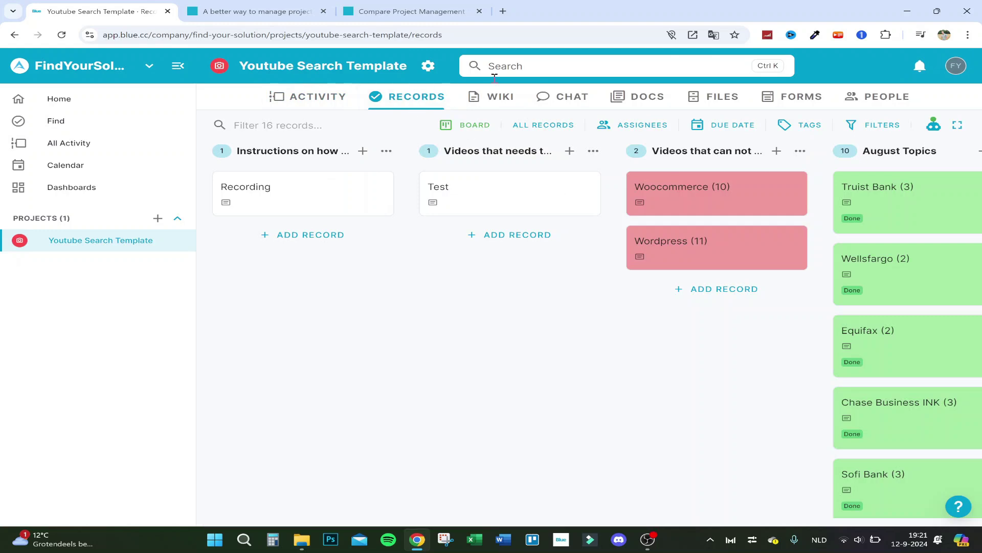
pyautogui.click(487, 95)
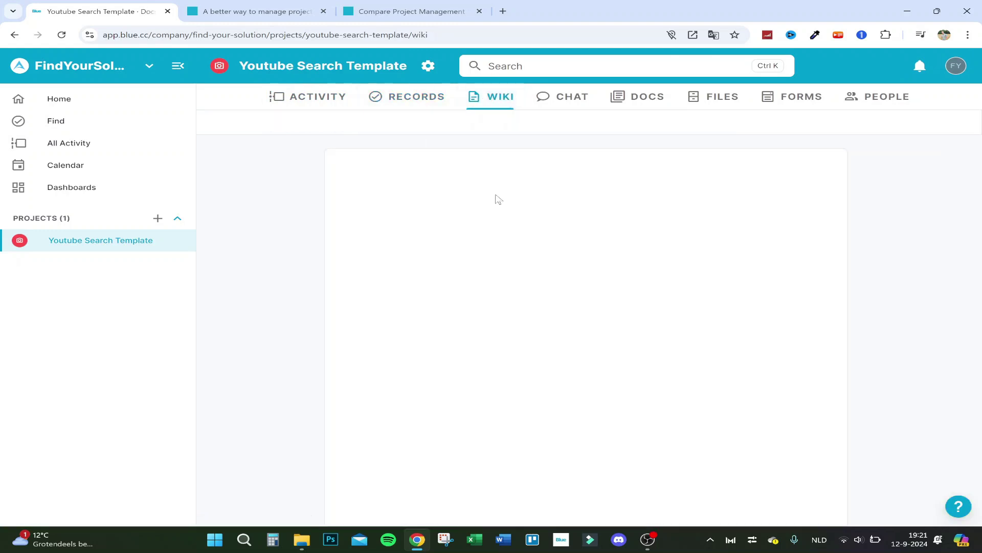
# Type several test lines, including 'test', into the wiki, then delete them all.
pyautogui.write('asdjkljkdsa')
pyautogui.press('Return')
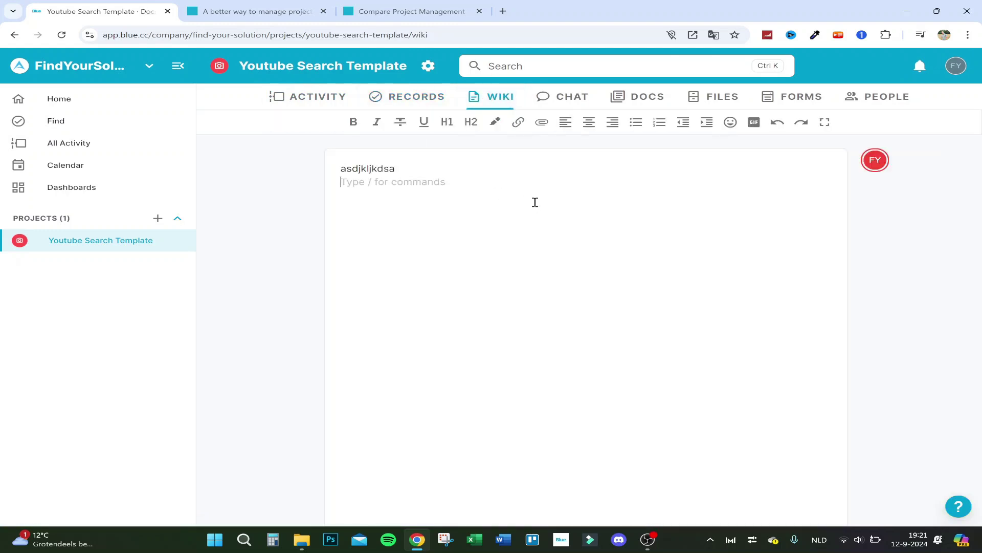
pyautogui.write('zfmkcl')
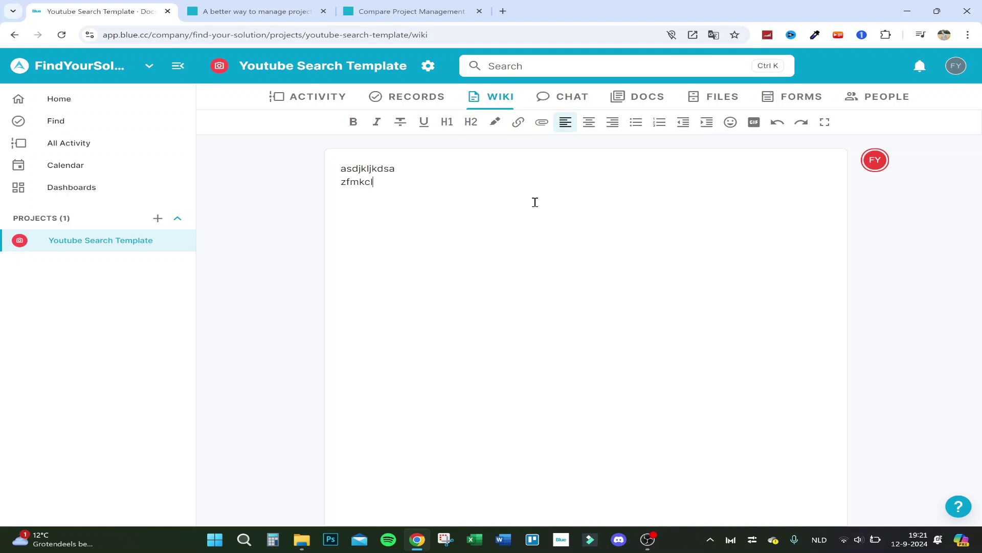
pyautogui.write("dckjlx'g")
pyautogui.press('BackSpace')
pyautogui.press('Return')
pyautogui.write('g')
pyautogui.press('BackSpace')
pyautogui.write('test')
pyautogui.press('Return')
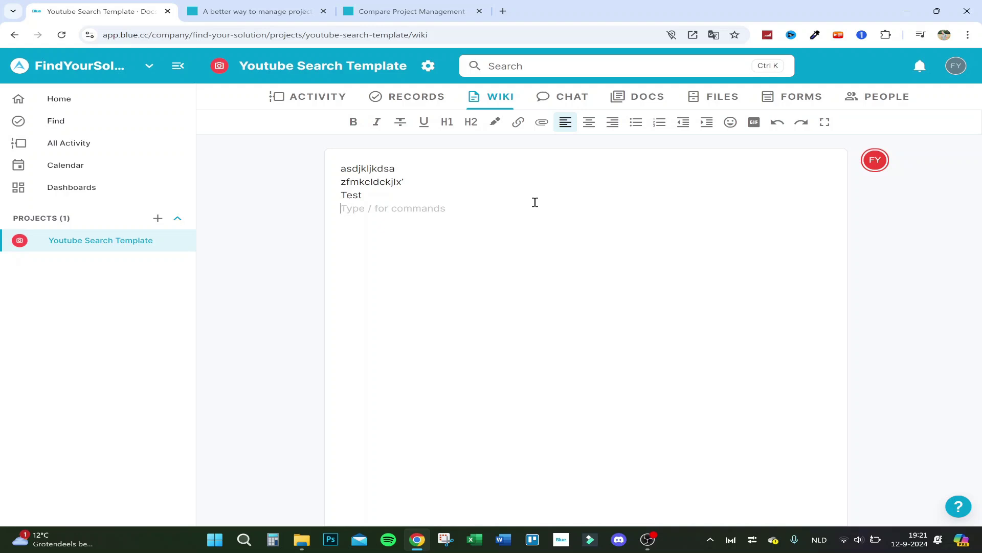
pyautogui.write('dfjlksfjk')
pyautogui.press('Return')
pyautogui.write('dfjkdljf')
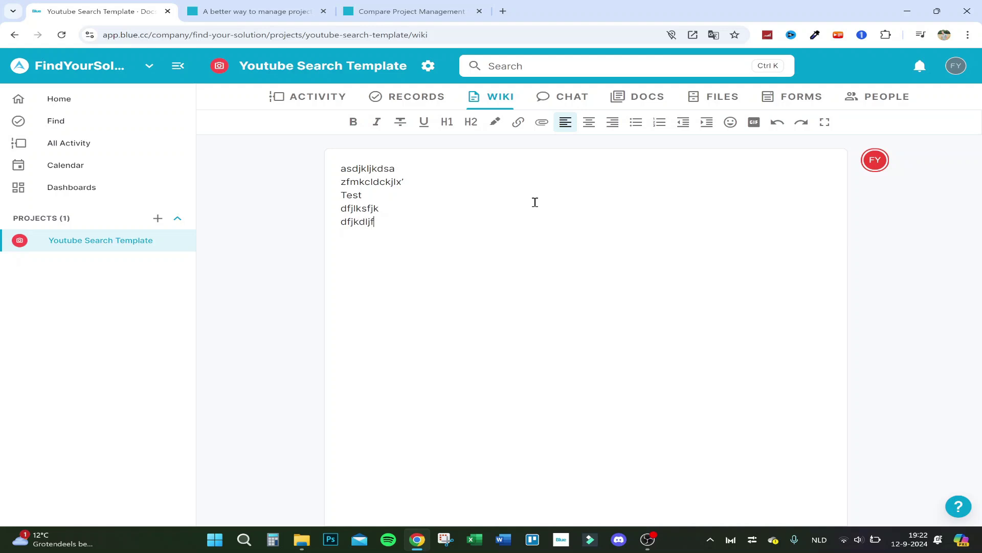
pyautogui.press('Return')
pyautogui.hotkey('shift', 'Up')
pyautogui.hotkey('shift', 'Up')
pyautogui.hotkey('shift', 'Up')
pyautogui.hotkey('shift', 'Up')
pyautogui.hotkey('shift', 'Up')
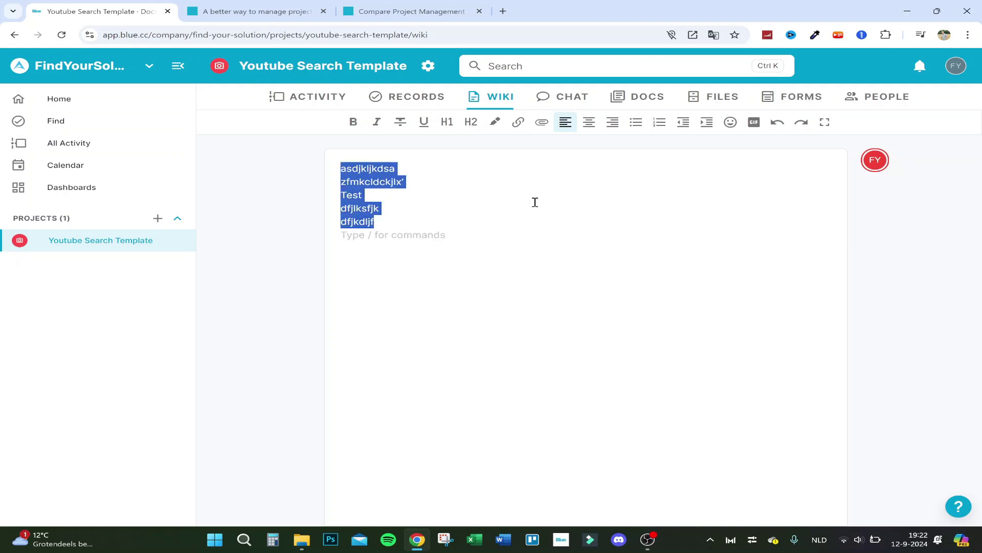
pyautogui.press('BackSpace')
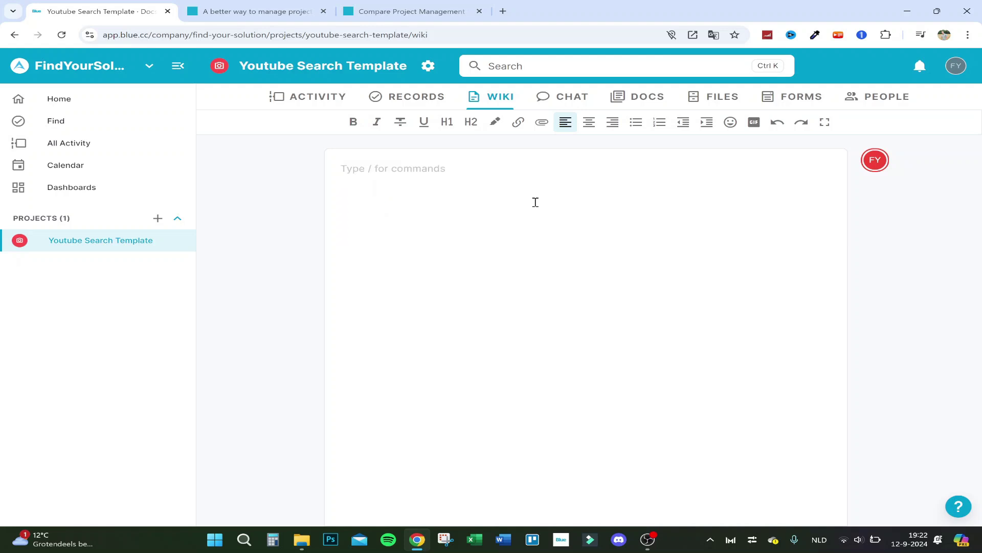
# Read the Me Myself and I ideas chat, then go to the project's empty Docs list.
pyautogui.click(565, 96)
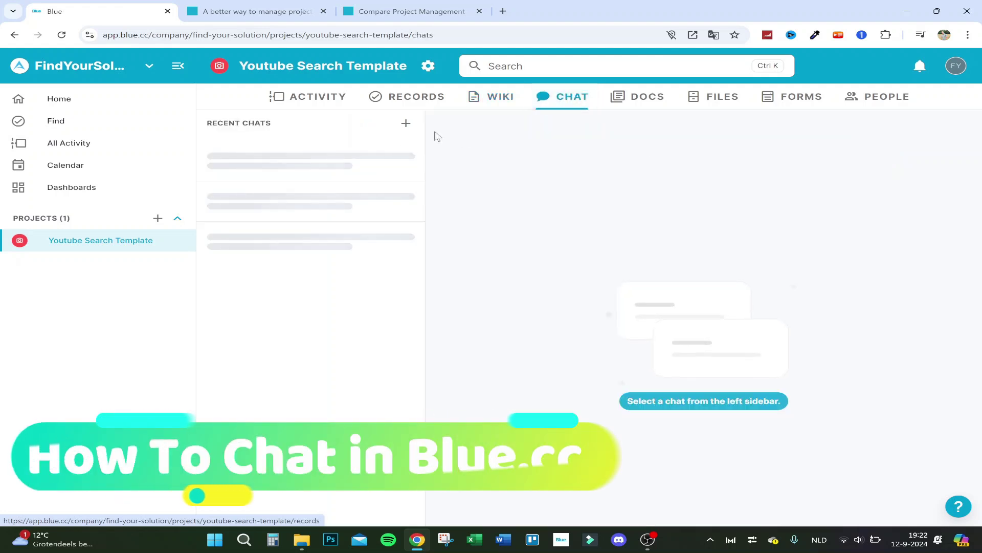
pyautogui.click(318, 149)
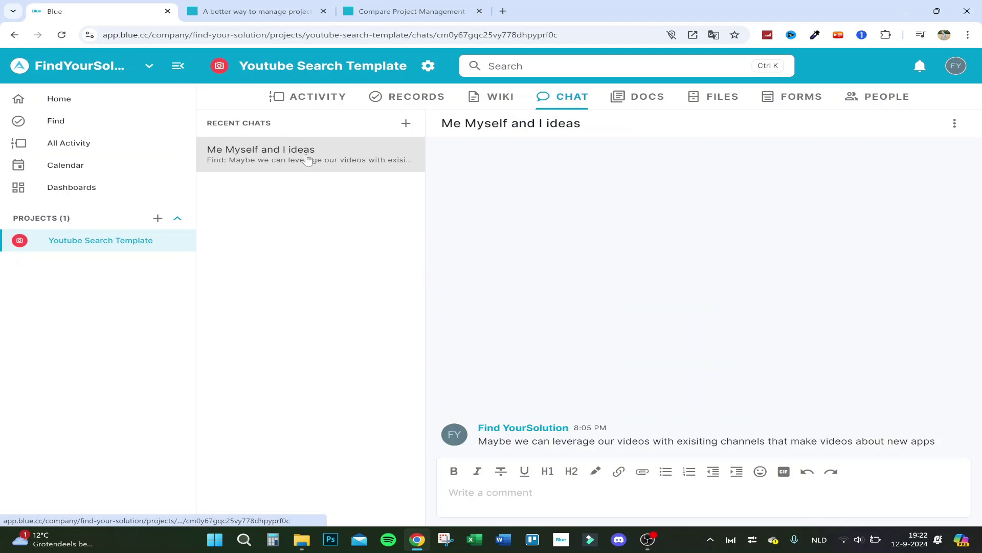
pyautogui.moveTo(494, 444); pyautogui.dragTo(708, 443)
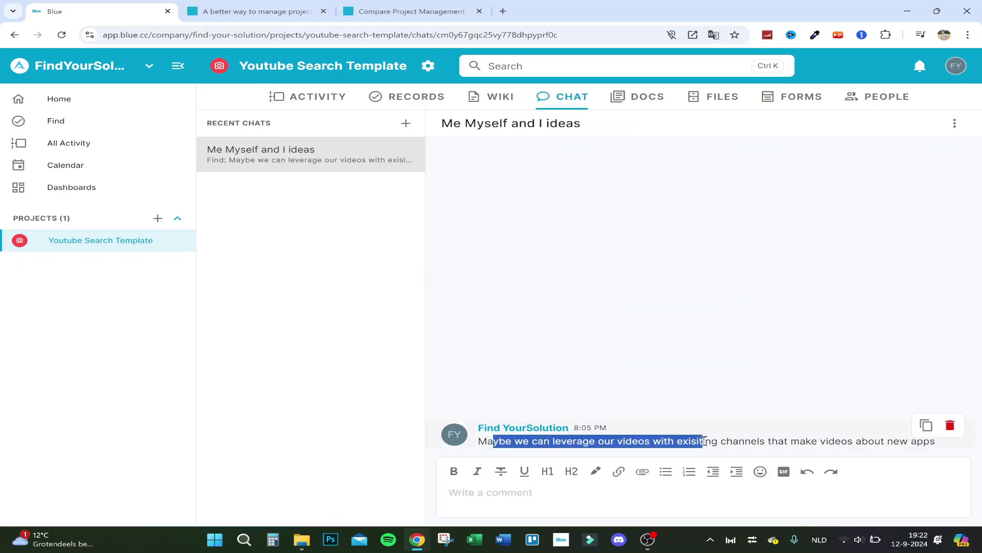
pyautogui.click(685, 336)
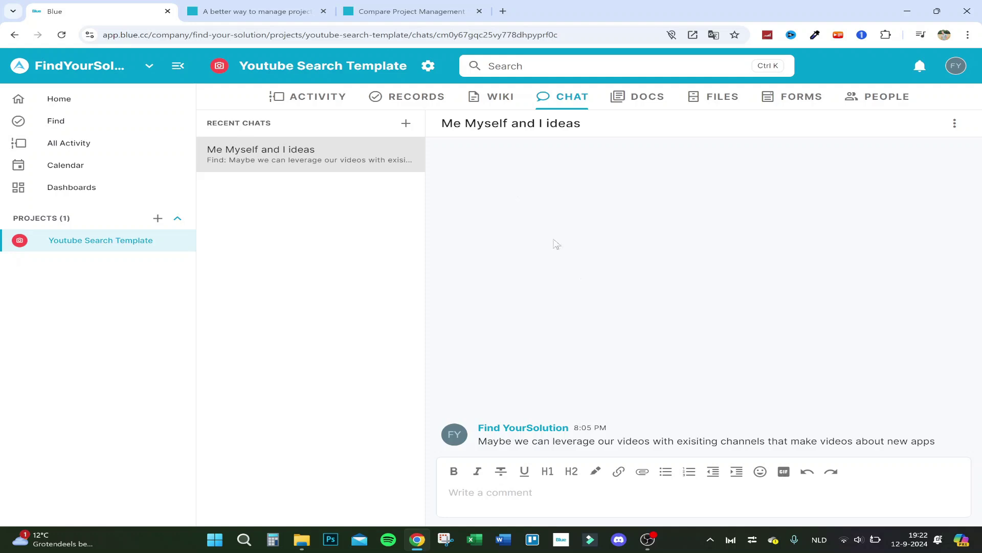
pyautogui.click(620, 108)
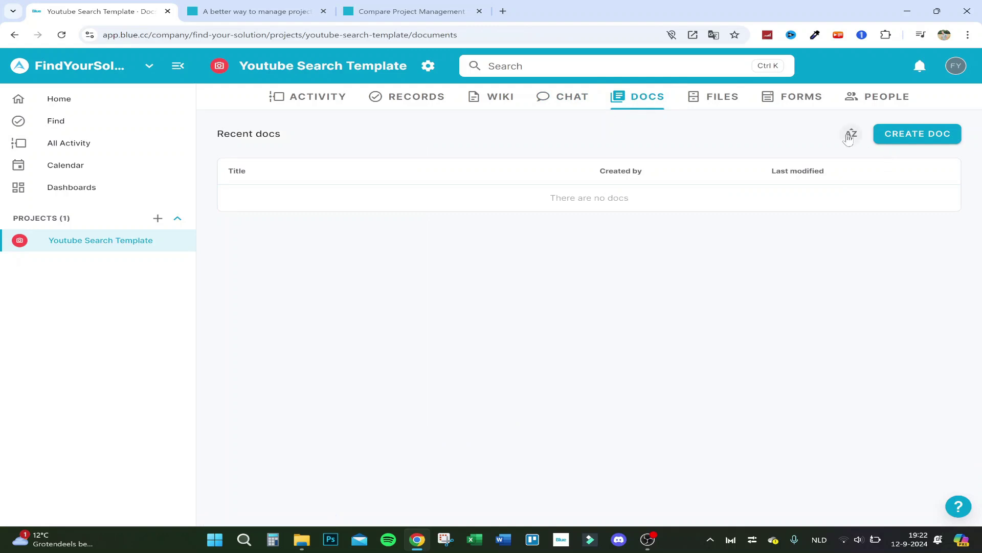
# Step past the empty Files and Forms pages to the People list showing one Owner.
pyautogui.click(727, 99)
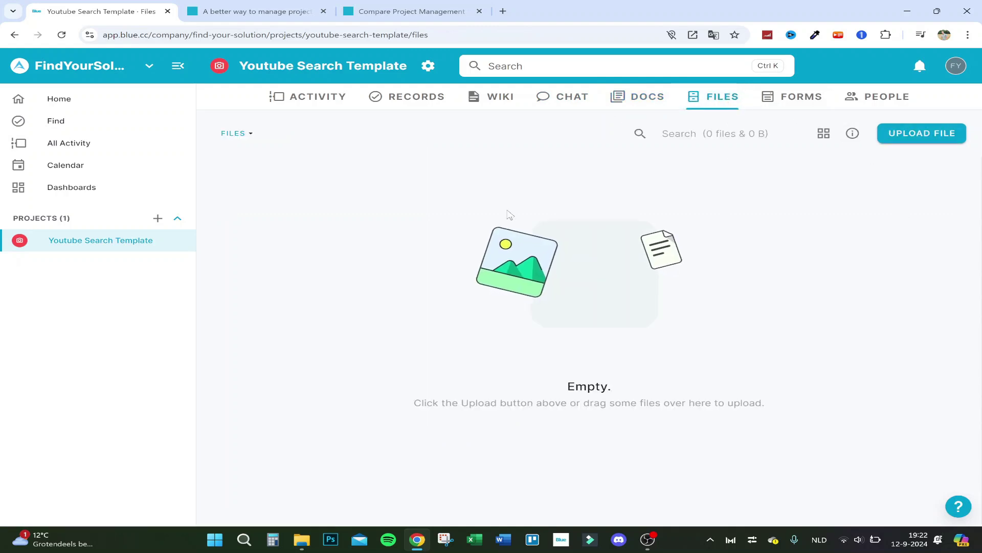
pyautogui.click(785, 109)
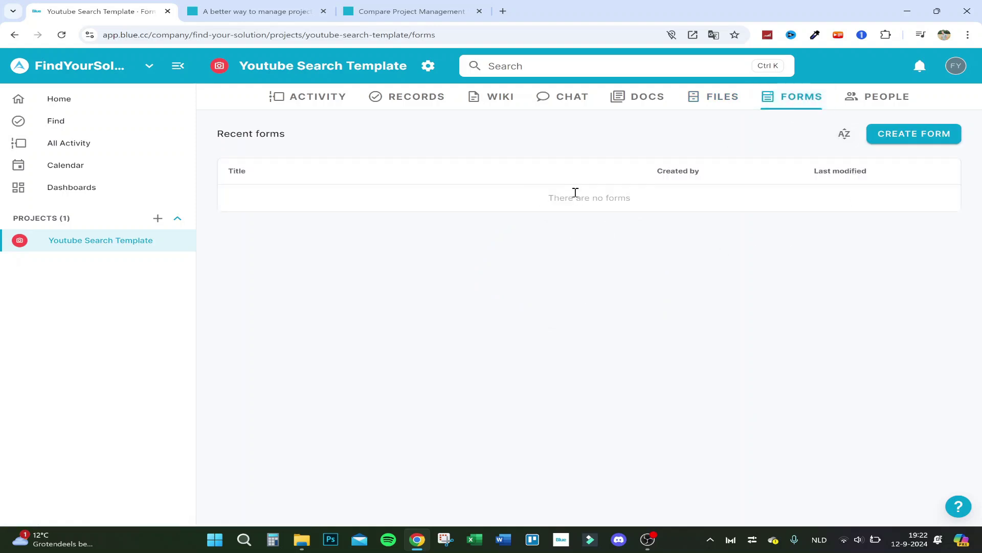
pyautogui.click(862, 102)
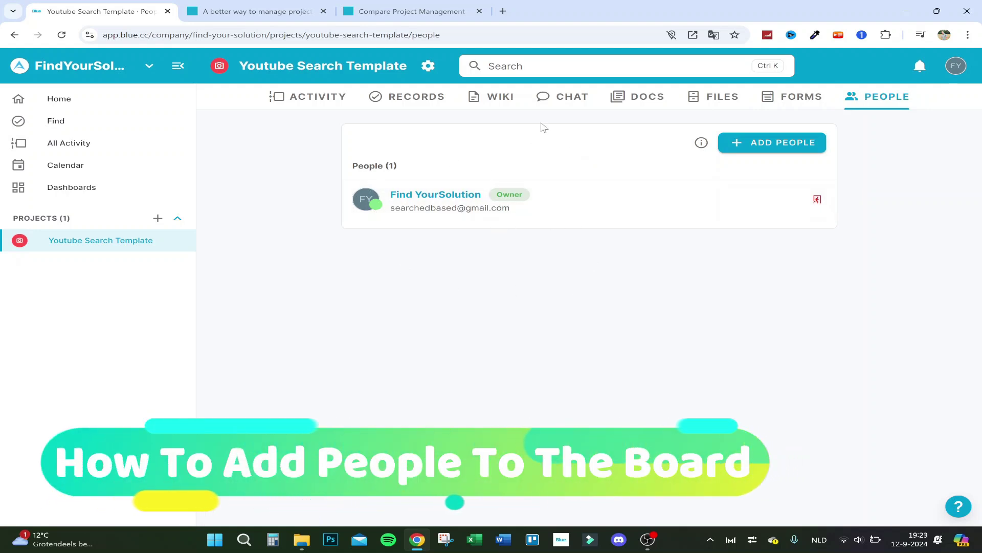
pyautogui.click(329, 97)
pyautogui.click(399, 97)
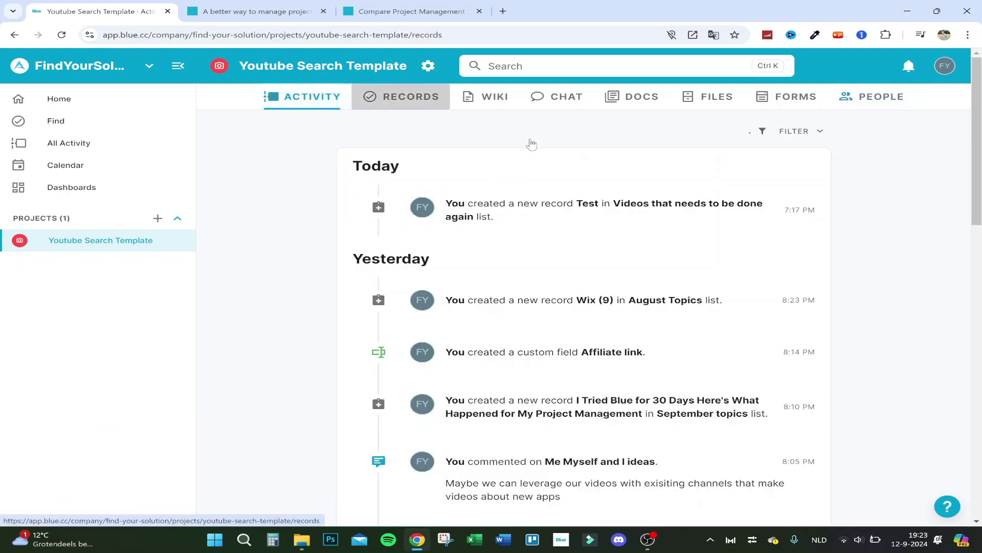
pyautogui.click(634, 125)
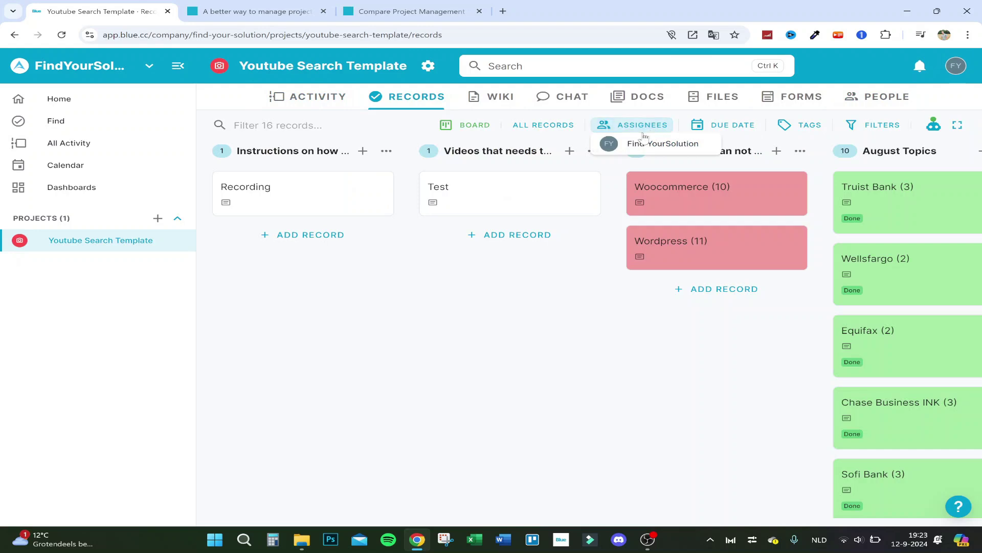
pyautogui.click(851, 100)
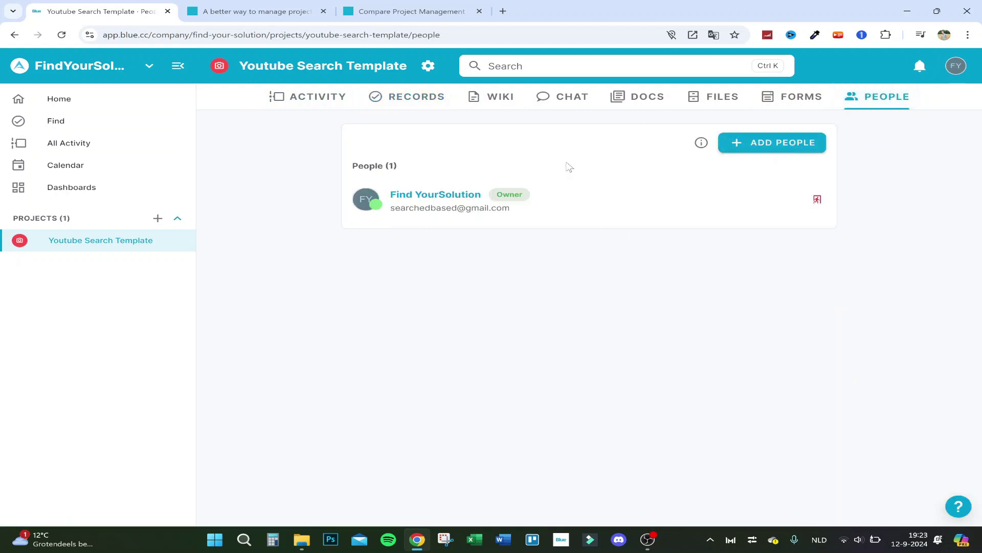
pyautogui.click(731, 147)
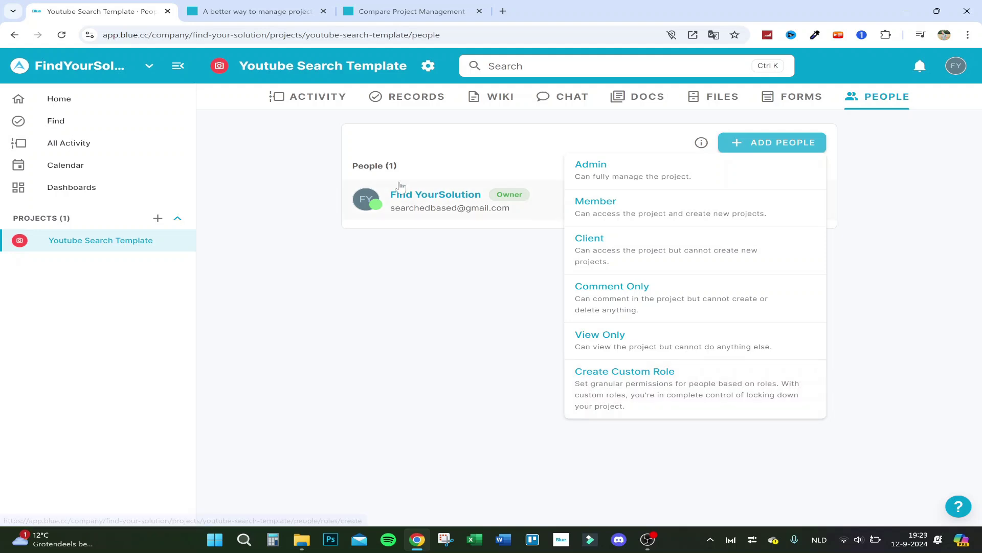
pyautogui.click(459, 149)
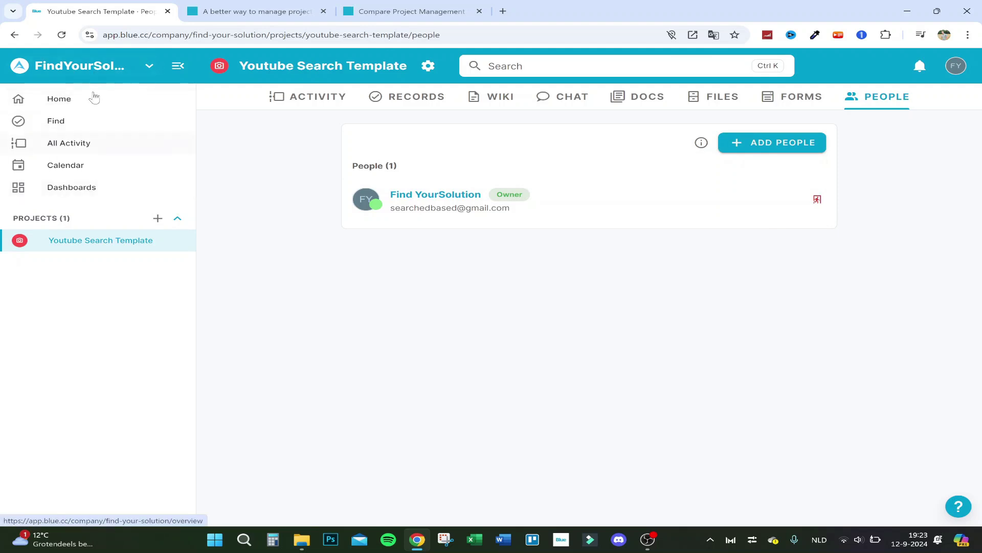
# From Home, start a New Project using a template and scroll the template list.
pyautogui.click(68, 101)
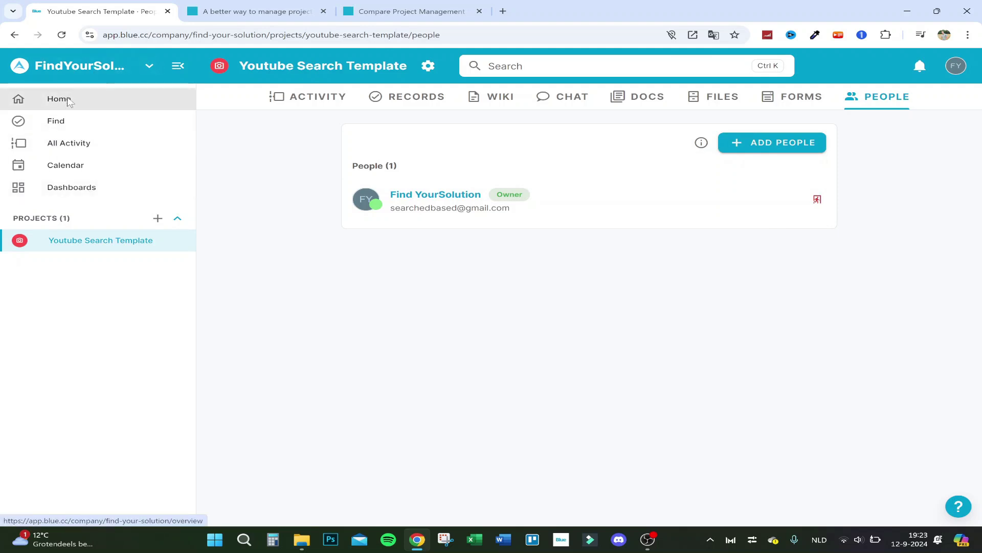
pyautogui.click(157, 218)
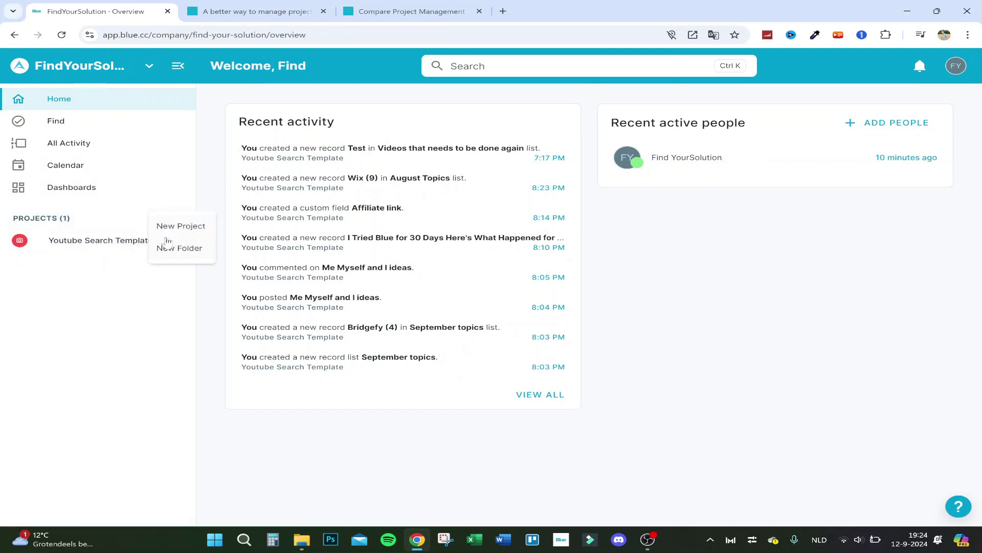
pyautogui.click(160, 227)
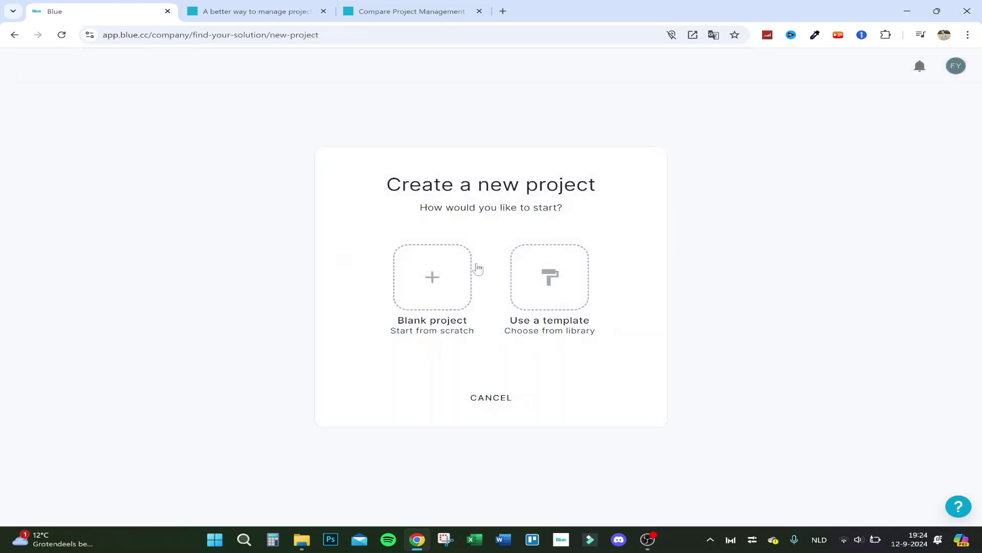
pyautogui.click(571, 285)
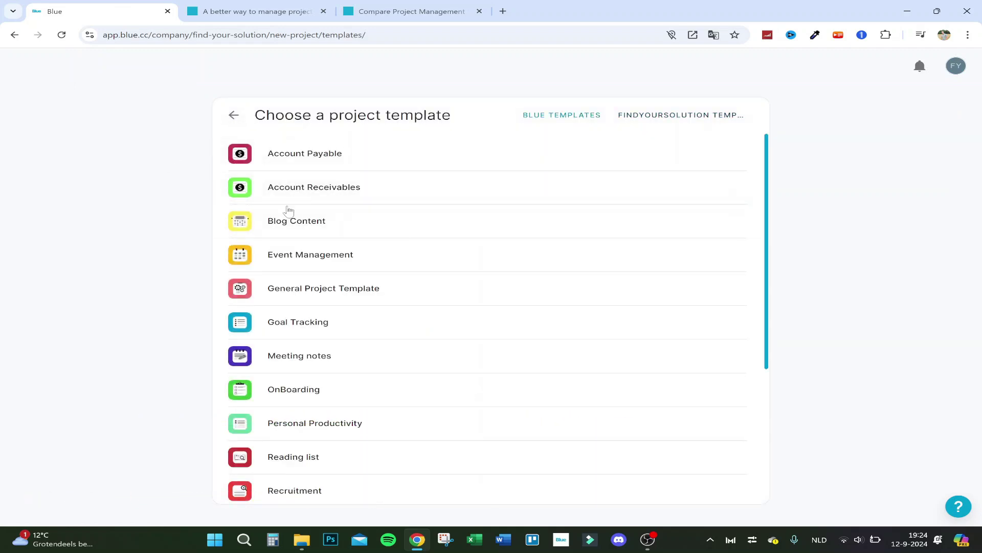
pyautogui.scroll(-4, 397, 235)
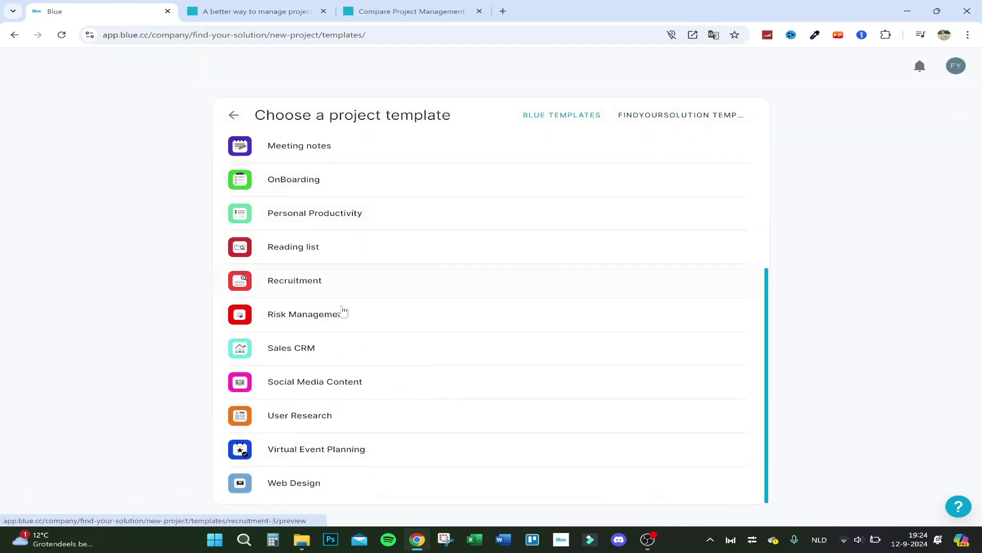
# Preview the Sales CRM template and scroll through its description.
pyautogui.click(407, 360)
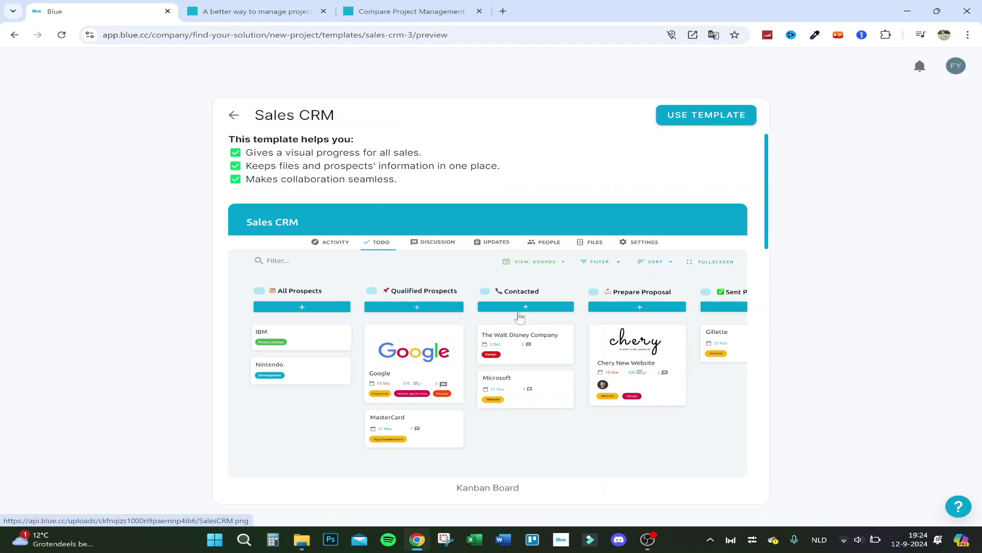
pyautogui.scroll(-5, 519, 317)
pyautogui.scroll(-2, 262, 279)
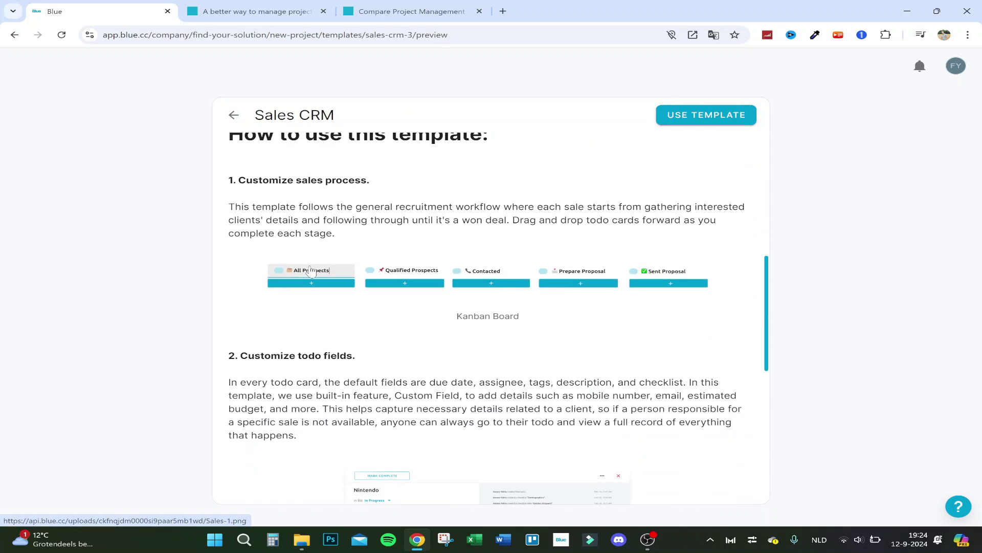
pyautogui.scroll(-4, 354, 271)
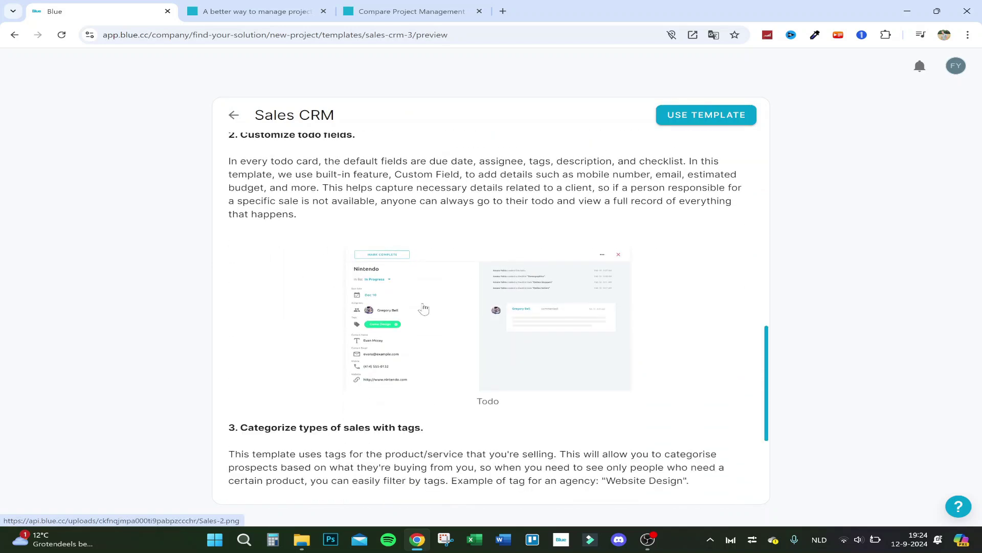
pyautogui.scroll(-1, 379, 304)
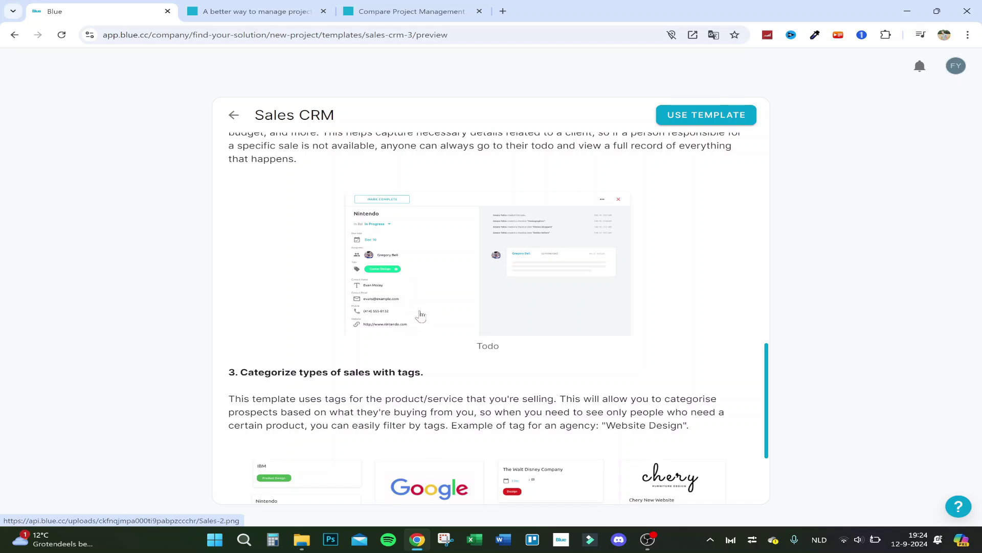
pyautogui.scroll(-3, 420, 315)
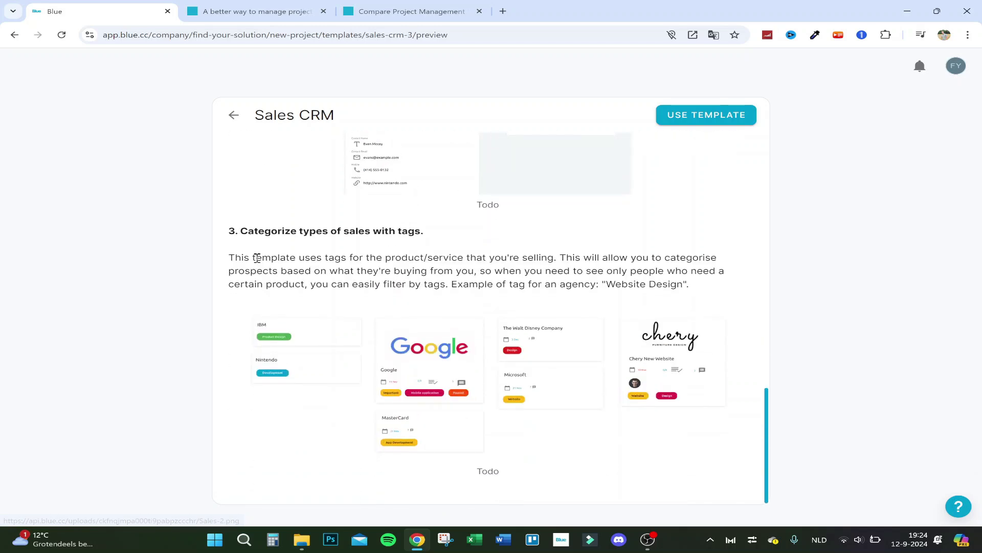
pyautogui.scroll(7, 254, 97)
# Go back to the template list and open the Social Media Content template preview.
pyautogui.click(244, 112)
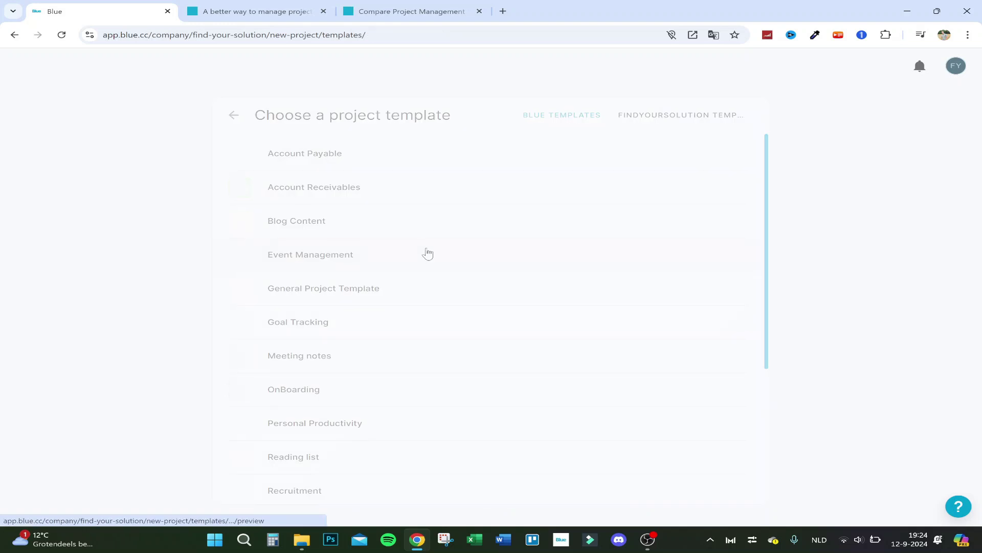
pyautogui.scroll(-2, 384, 266)
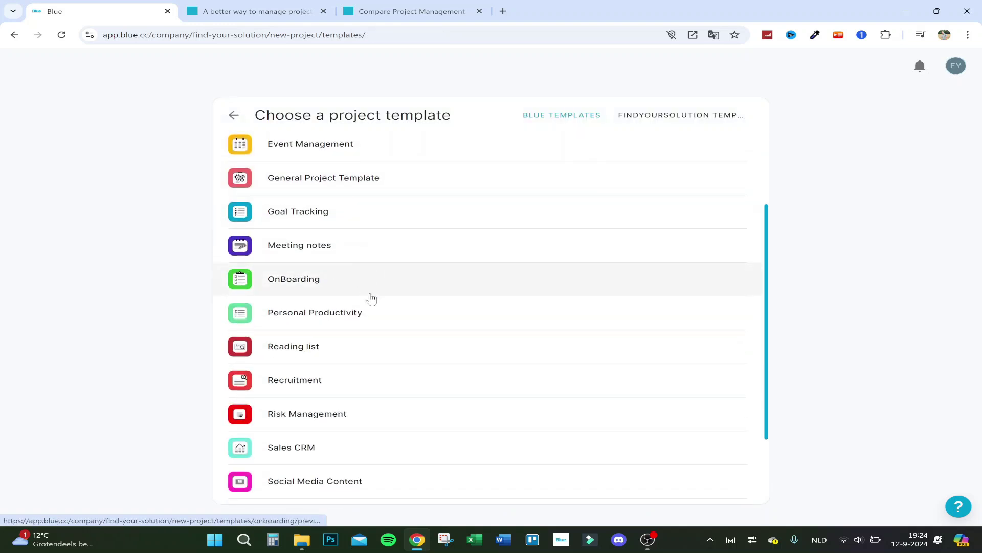
pyautogui.click(301, 489)
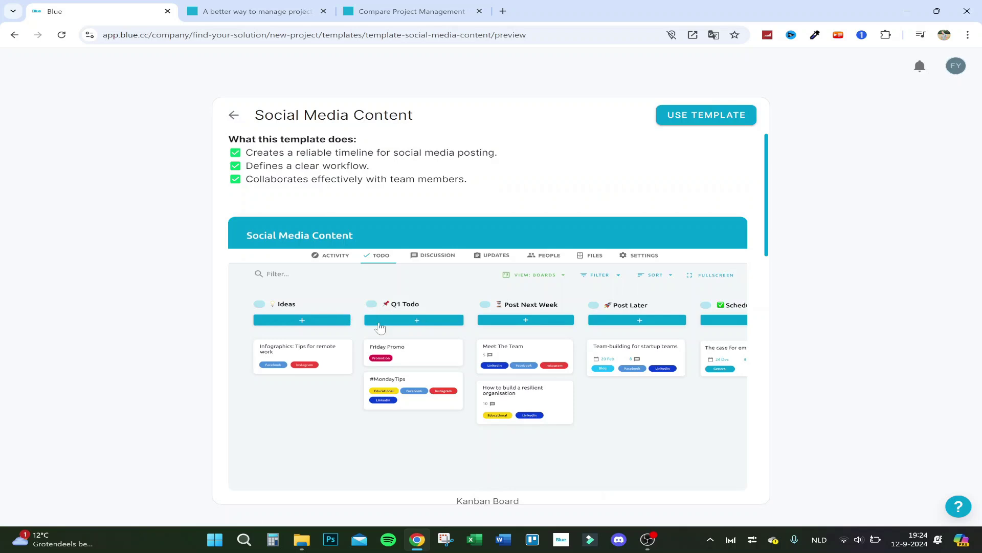
# Scroll through its how-to steps down to the Calendar View.
pyautogui.scroll(-3, 379, 297)
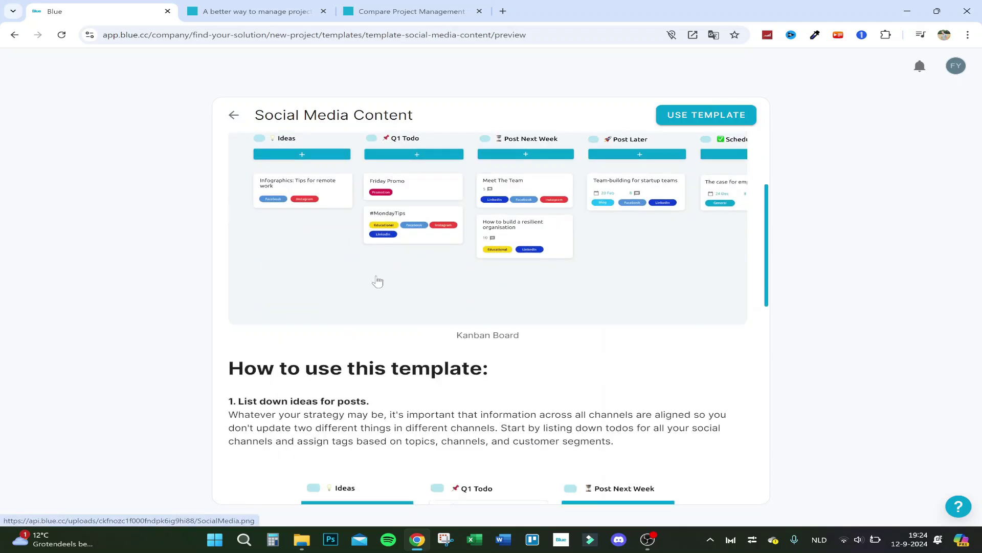
pyautogui.scroll(-4, 377, 281)
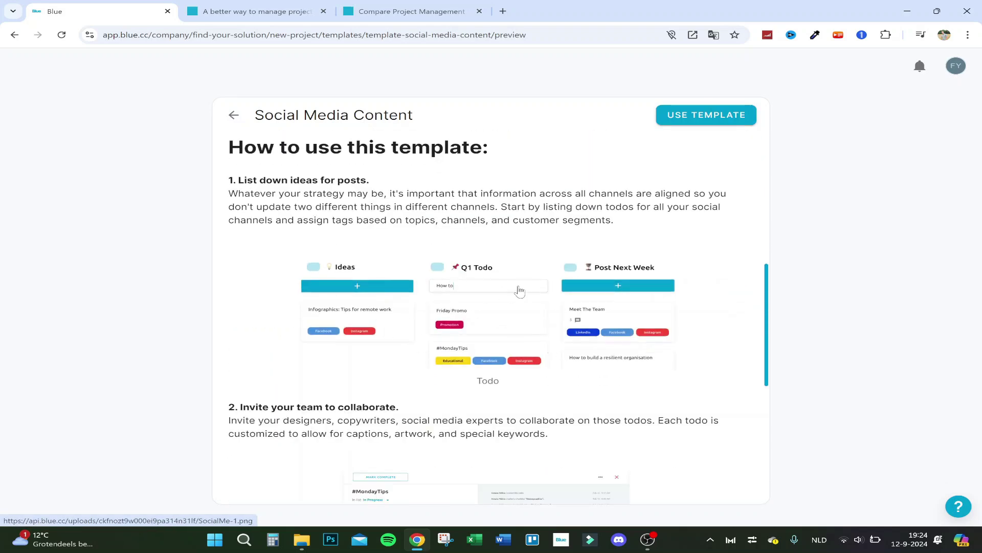
pyautogui.scroll(-5, 512, 287)
pyautogui.scroll(1, 461, 264)
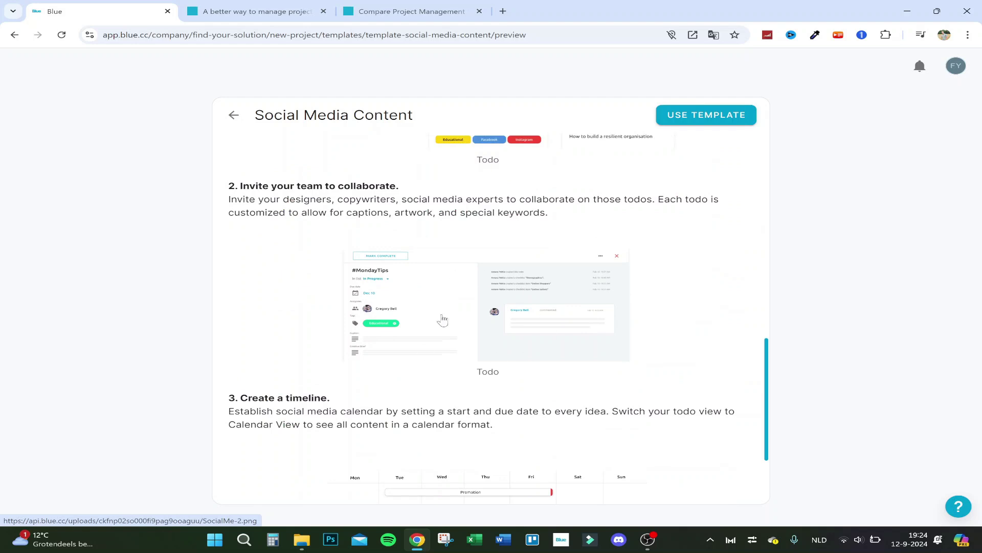
pyautogui.scroll(-2, 492, 386)
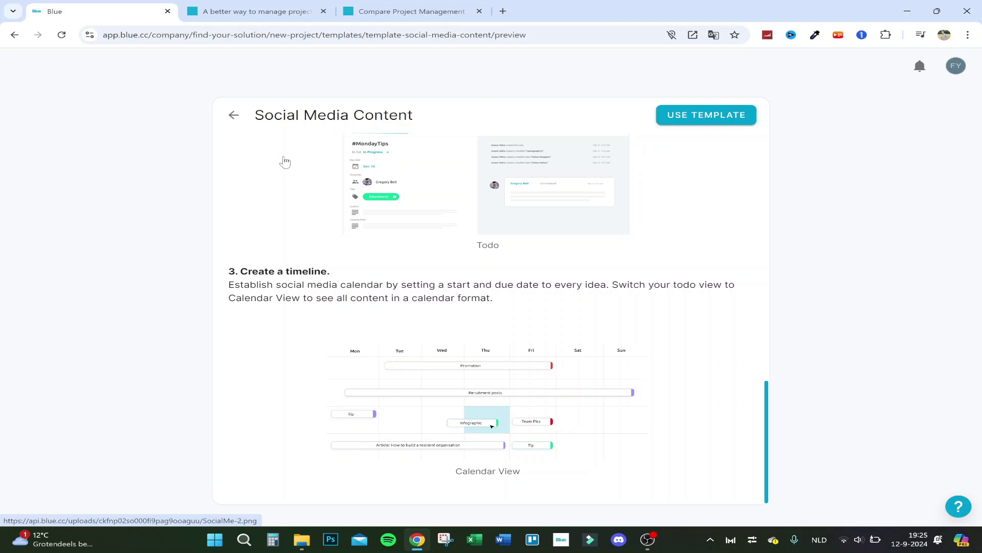
# Leave the Social Media Content preview and scroll through the template list.
pyautogui.click(234, 114)
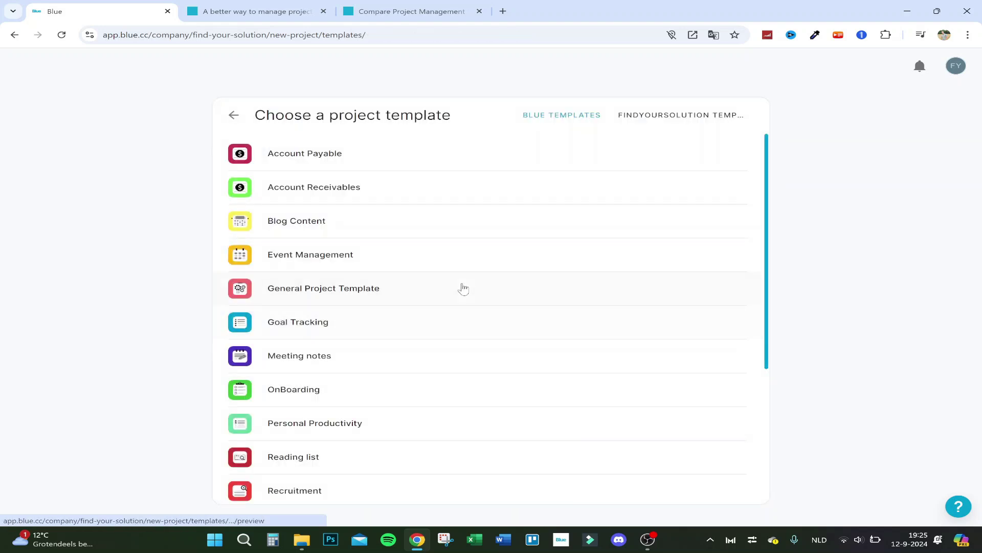
pyautogui.scroll(-2, 434, 239)
pyautogui.scroll(-2, 434, 239)
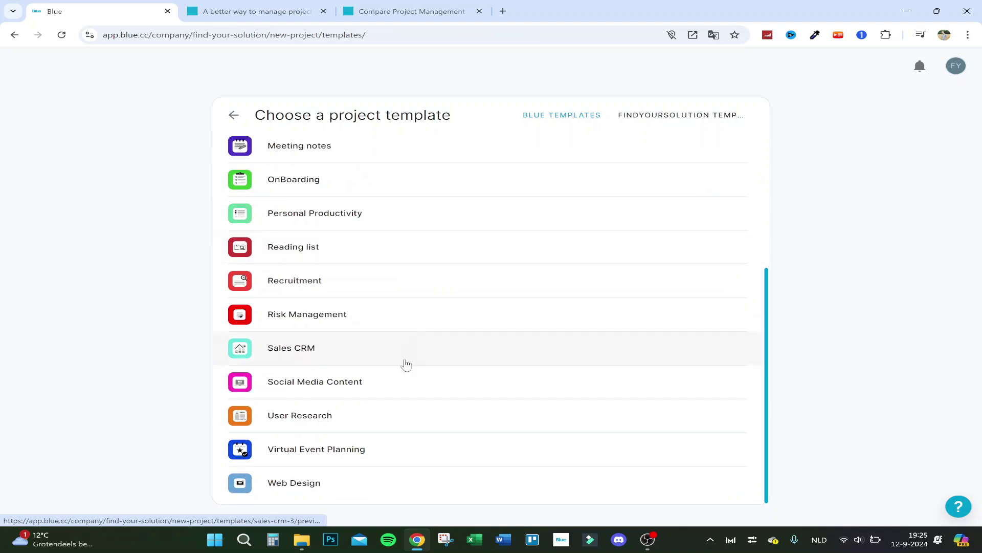
pyautogui.scroll(2, 365, 345)
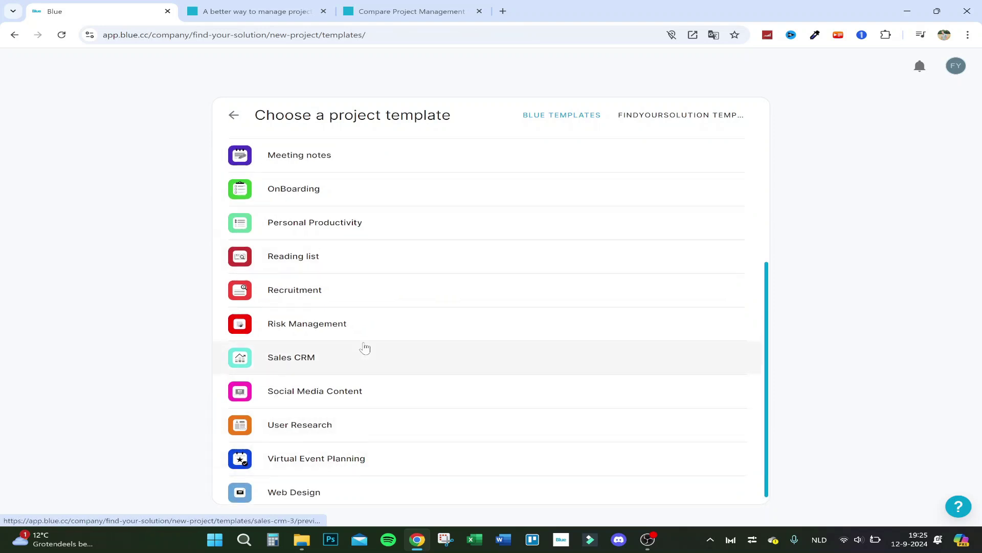
pyautogui.scroll(2, 363, 338)
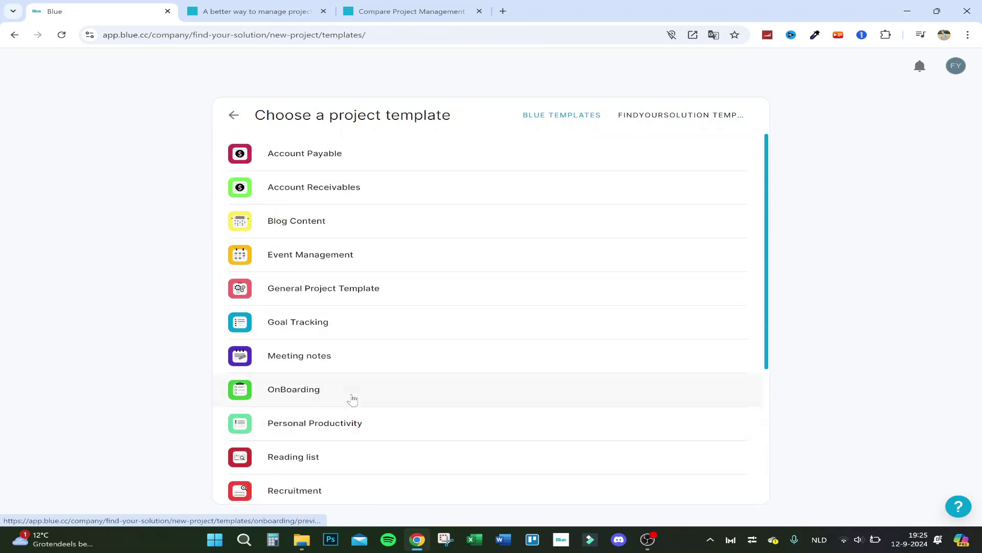
# Read the Personal Productivity template's how-to steps, then return to the list.
pyautogui.click(343, 425)
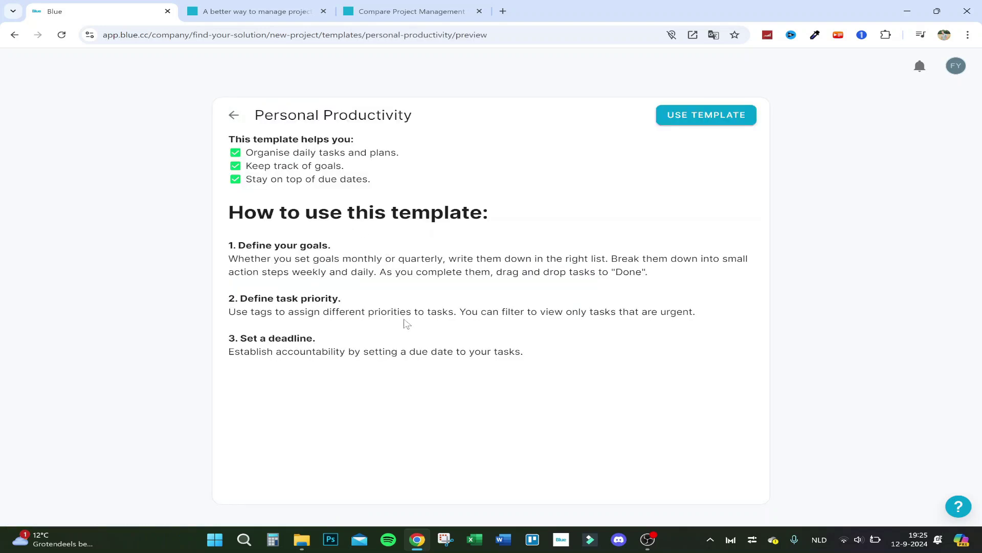
pyautogui.doubleClick(250, 338)
pyautogui.click(421, 350)
pyautogui.click(234, 116)
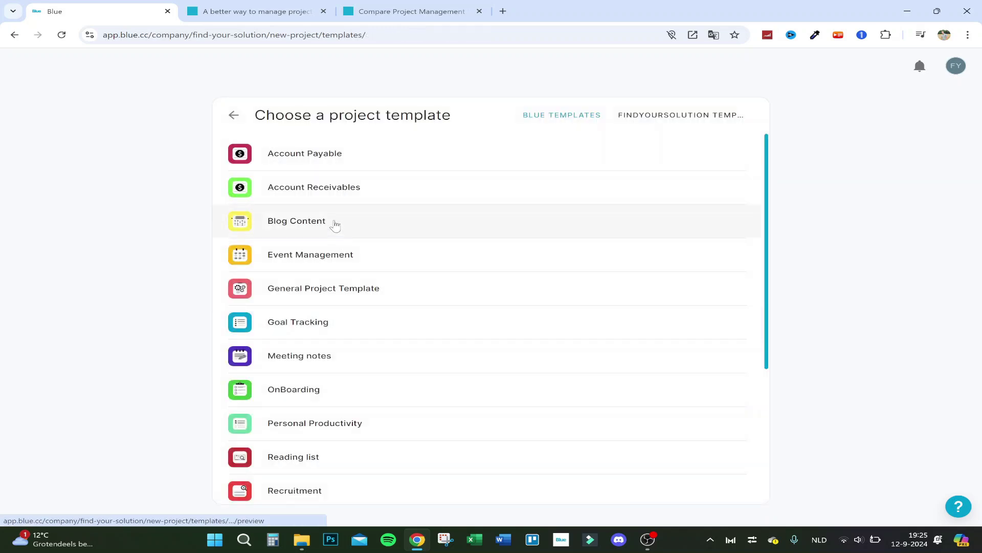
# Open the Blog Content template preview and enlarge, then close, its board image.
pyautogui.click(336, 224)
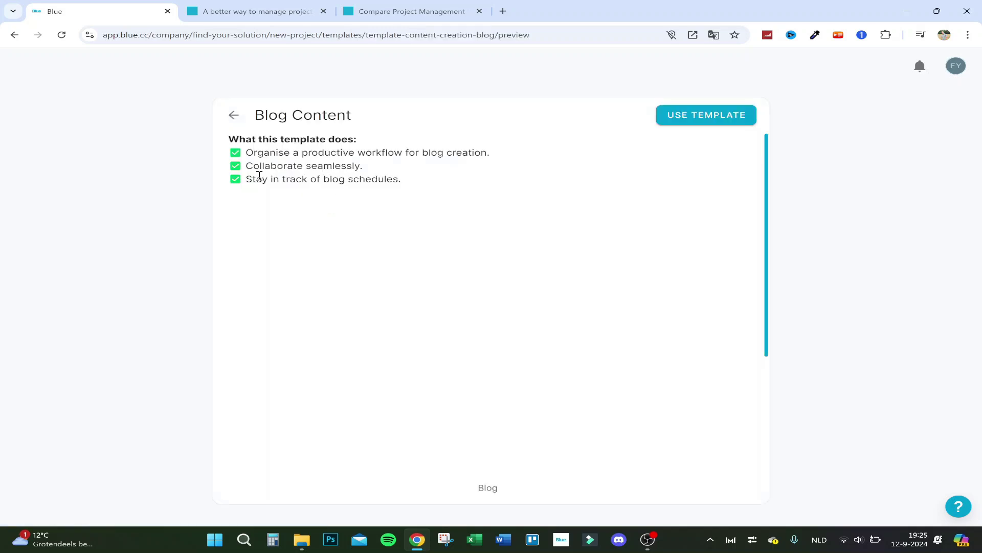
pyautogui.scroll(-3, 511, 388)
pyautogui.scroll(3, 507, 384)
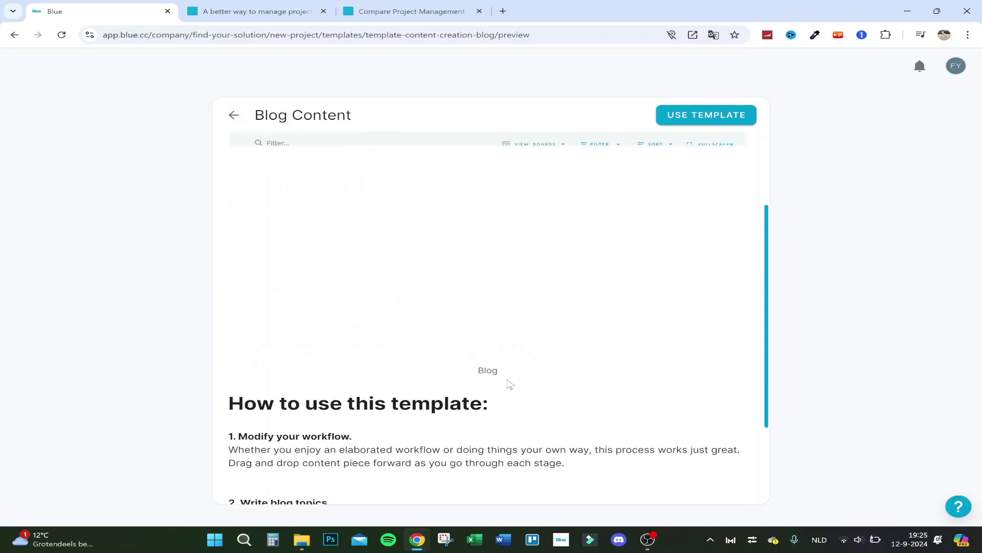
pyautogui.click(401, 355)
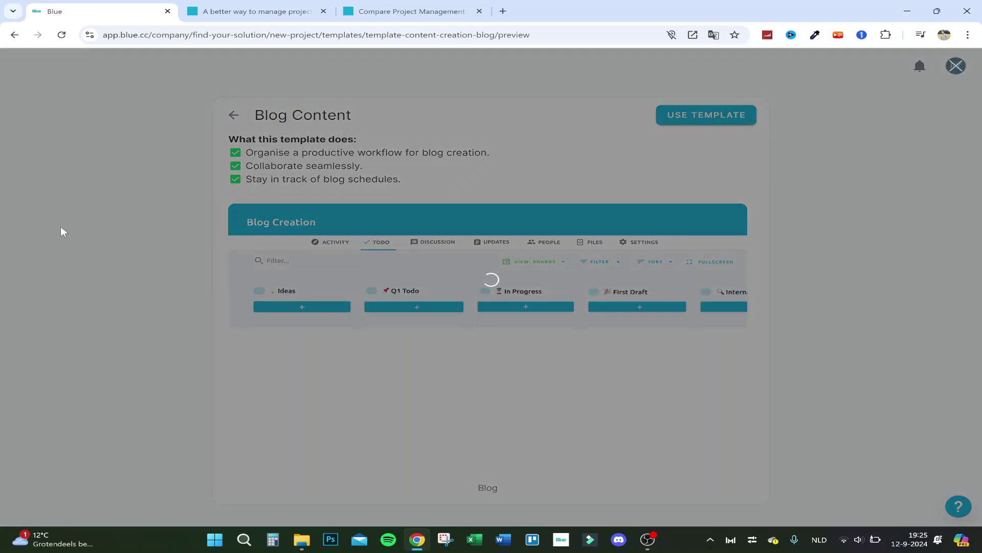
pyautogui.click(955, 66)
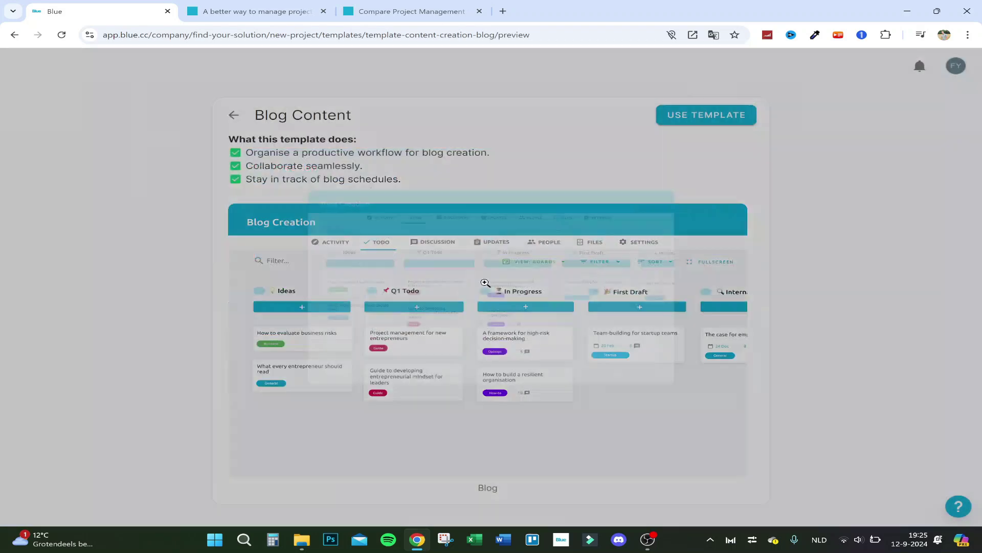
# Highlight the benefit lines, including collaborate seamlessly and blog schedules, while reading.
pyautogui.moveTo(254, 152); pyautogui.dragTo(453, 152)
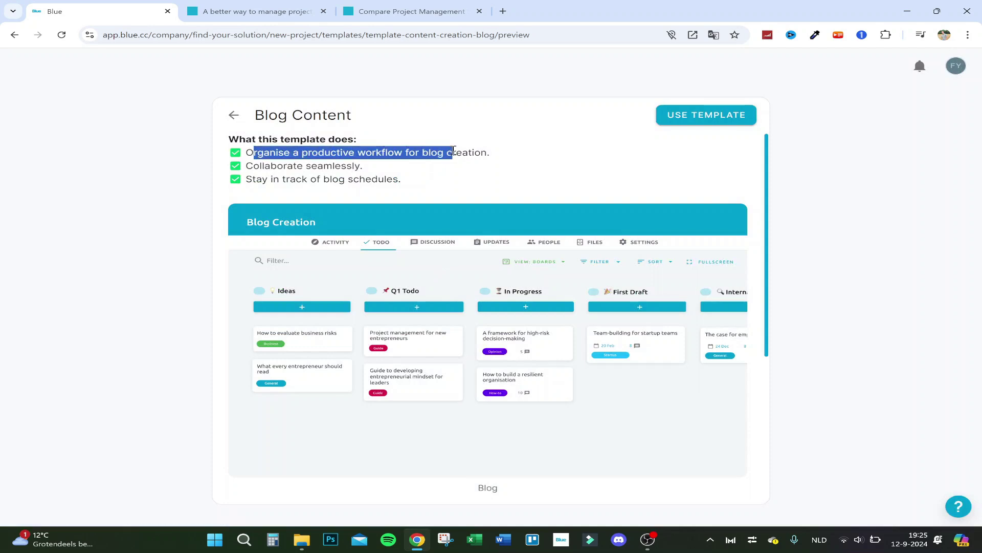
pyautogui.click(342, 153)
pyautogui.moveTo(322, 152); pyautogui.dragTo(453, 154)
pyautogui.click(542, 162)
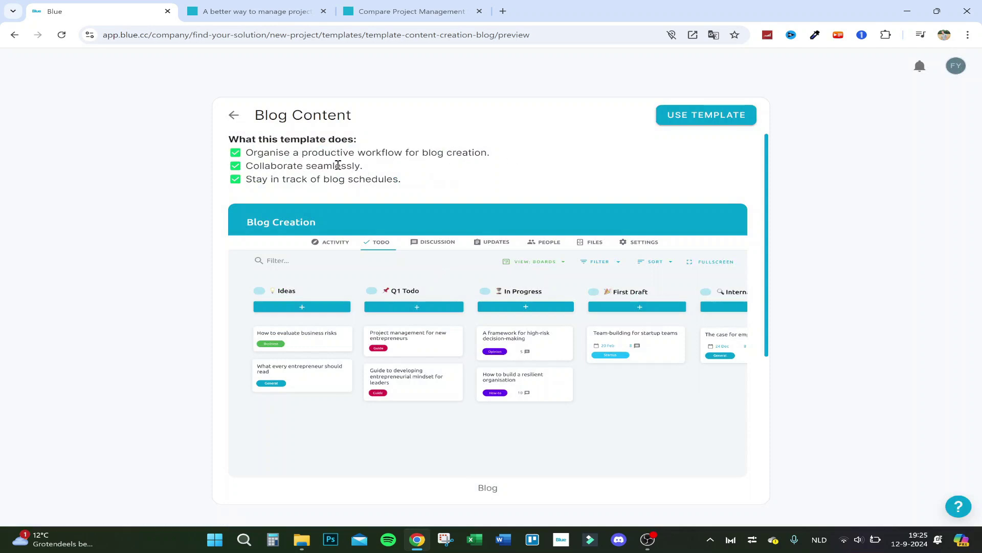
pyautogui.moveTo(253, 167); pyautogui.dragTo(373, 174)
pyautogui.click(264, 174)
pyautogui.moveTo(253, 179); pyautogui.dragTo(373, 179)
pyautogui.click(254, 183)
pyautogui.click(508, 186)
# Scroll down to the line about adding editors and designers, then return to the template list.
pyautogui.scroll(-1, 499, 287)
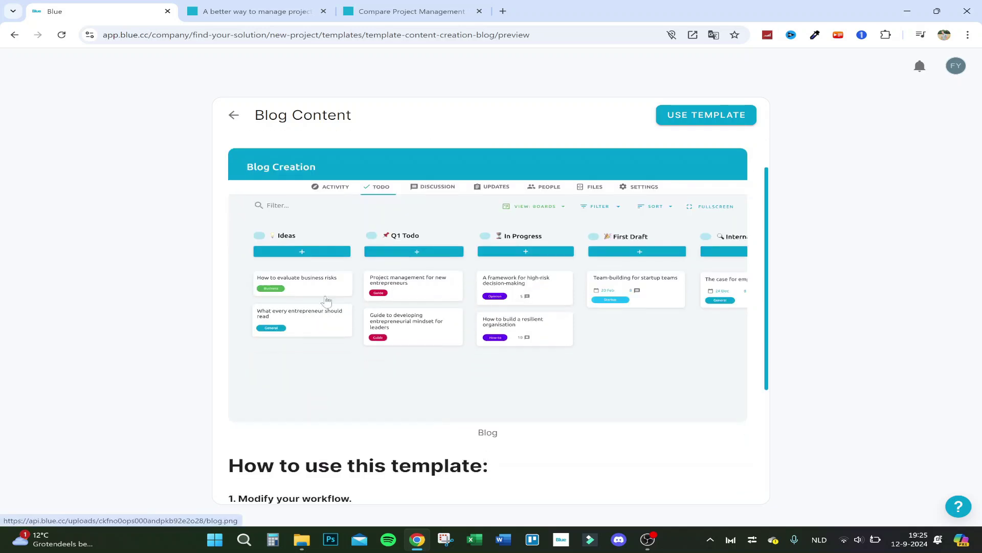
pyautogui.scroll(-3, 424, 322)
pyautogui.scroll(-1, 441, 356)
pyautogui.scroll(-1, 466, 301)
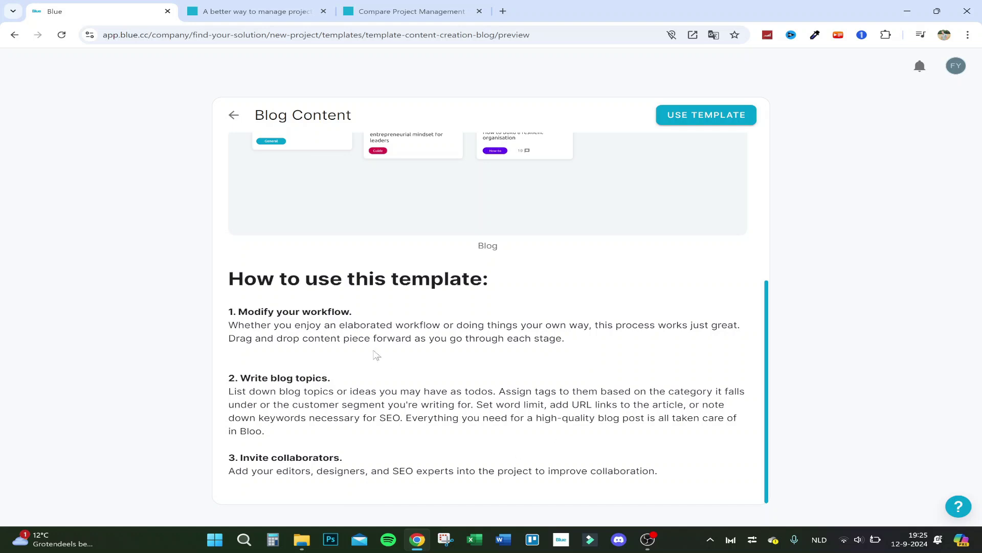
pyautogui.moveTo(250, 471); pyautogui.dragTo(447, 469)
pyautogui.moveTo(307, 471); pyautogui.dragTo(554, 488)
pyautogui.click(554, 488)
pyautogui.scroll(5, 491, 410)
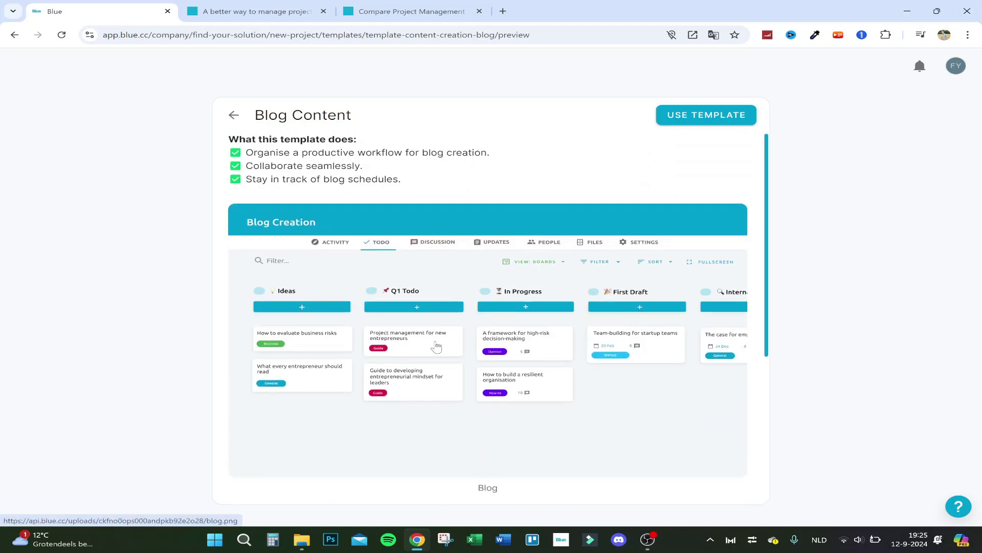
pyautogui.click(233, 115)
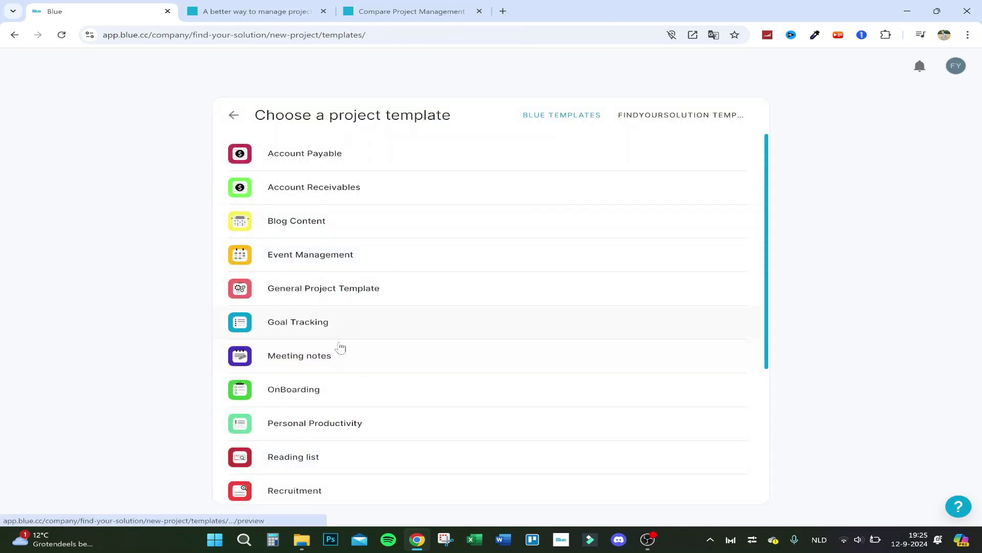
# Create 'Test personal productivity' from the Personal Productivity template and open it from the sidebar.
pyautogui.click(329, 423)
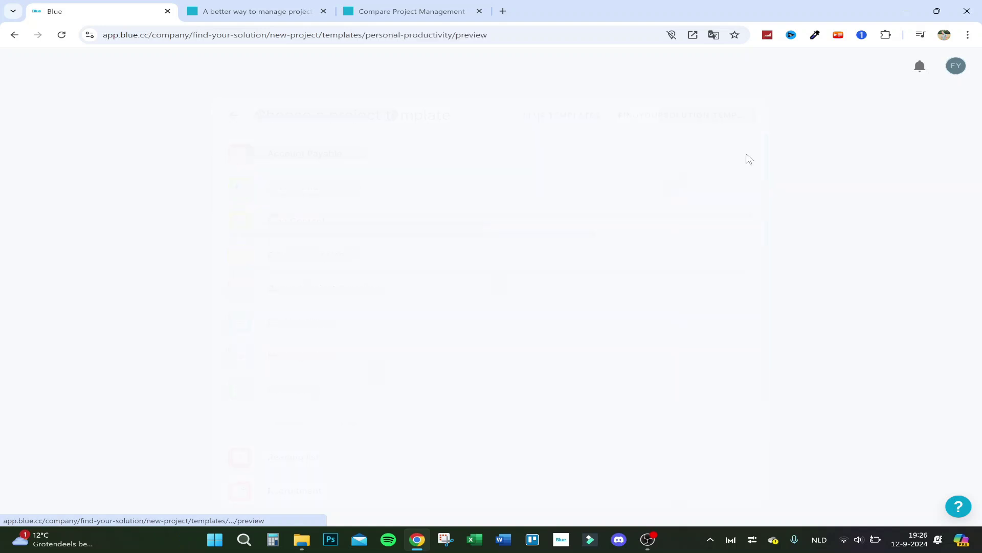
pyautogui.click(707, 114)
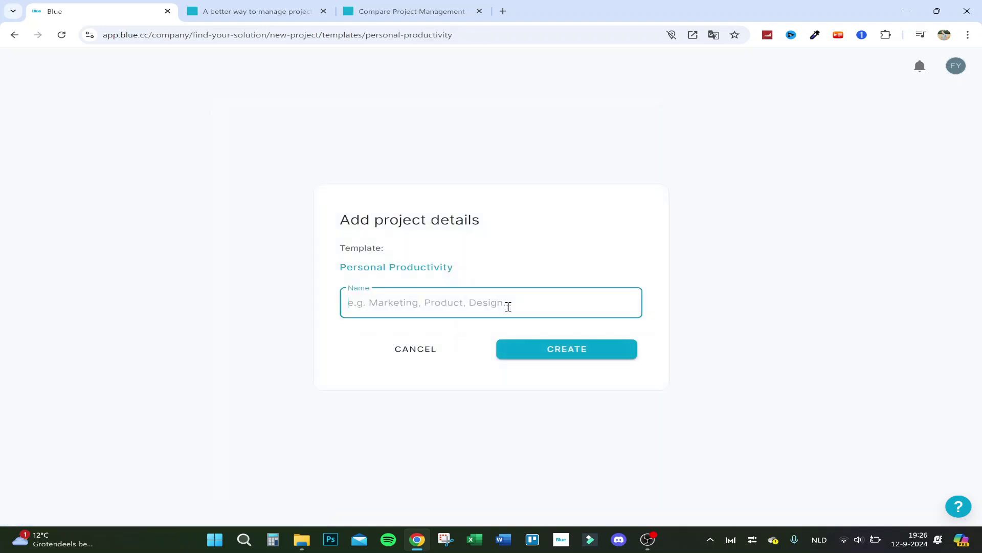
pyautogui.write('Test personal productivity')
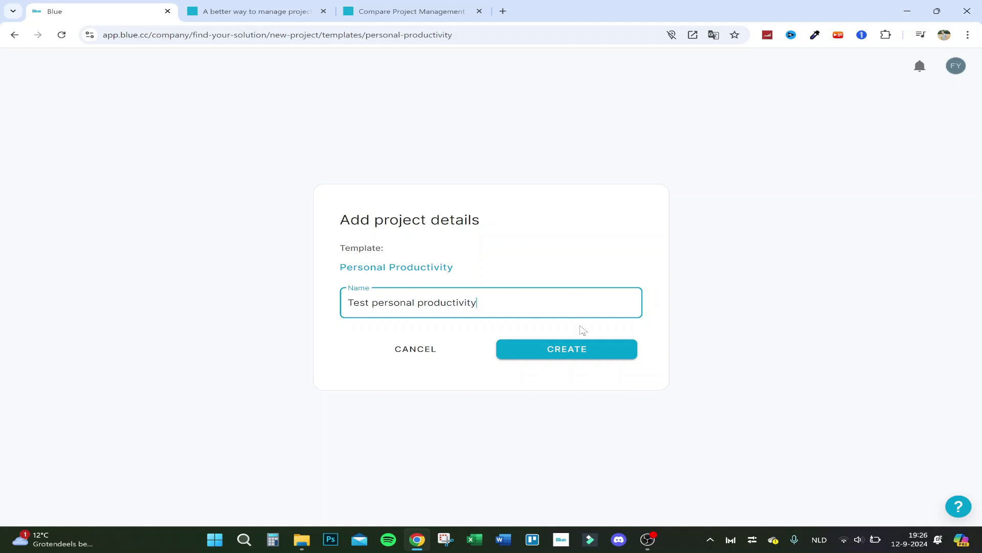
pyautogui.click(578, 349)
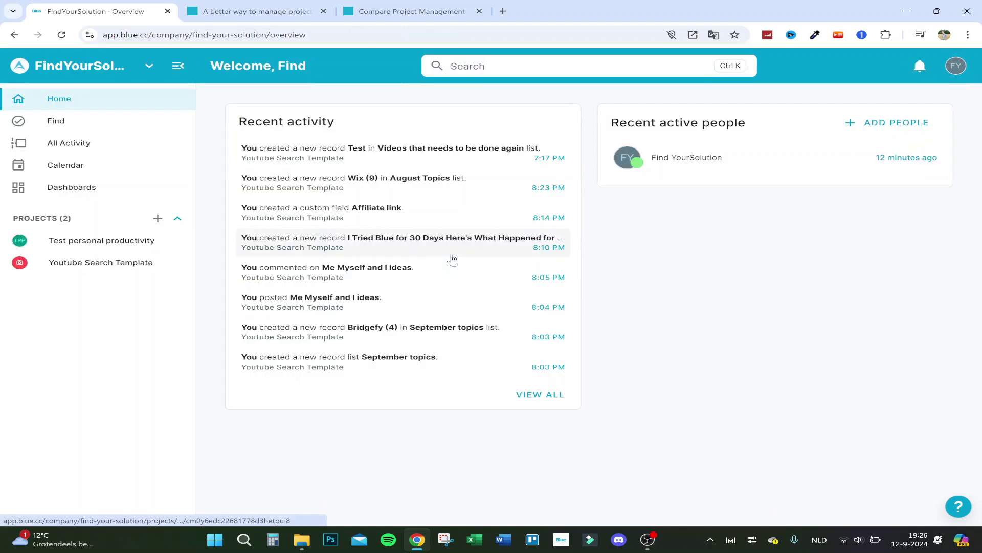
pyautogui.click(51, 239)
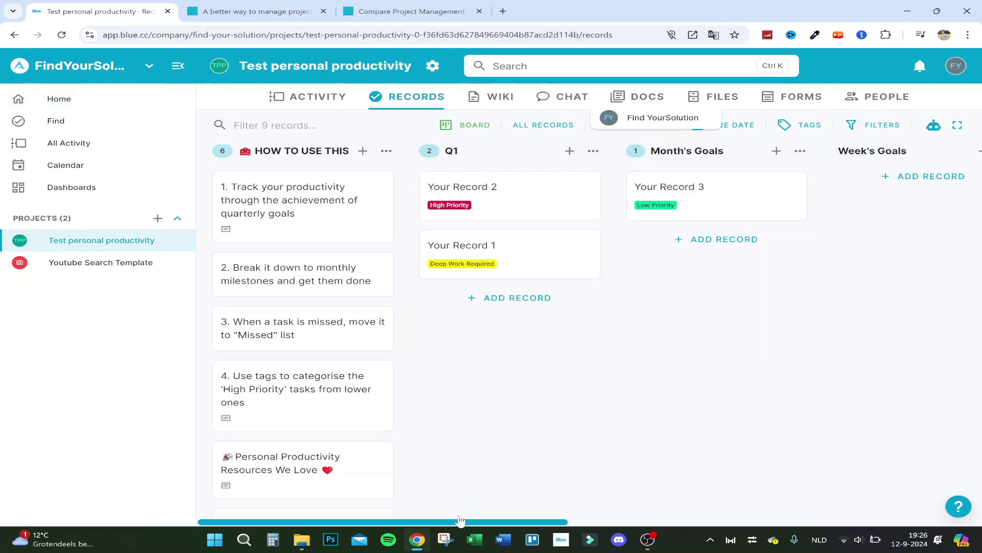
pyautogui.moveTo(457, 522); pyautogui.dragTo(433, 486)
# Open the first how-to record and add a checklist named Done.
pyautogui.click(333, 216)
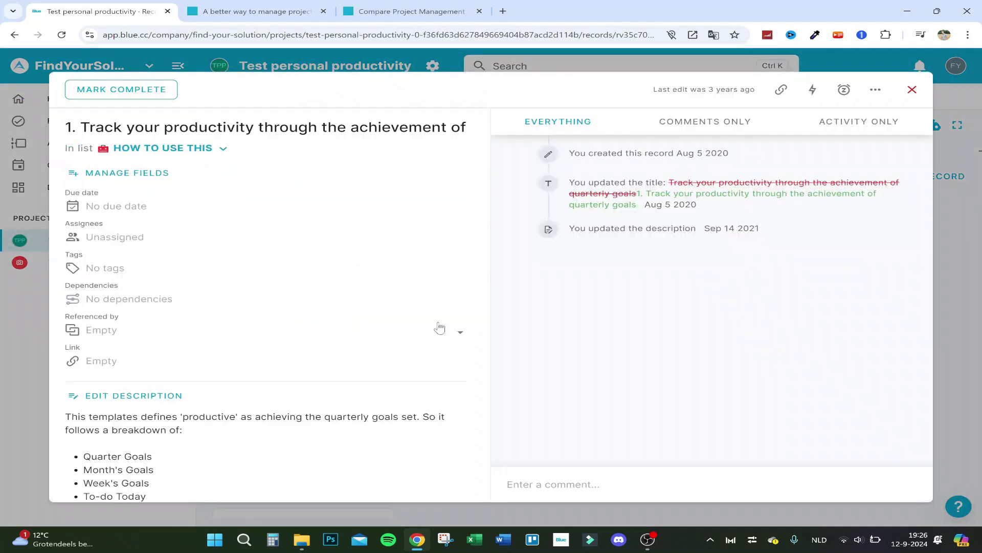
pyautogui.scroll(-4, 256, 362)
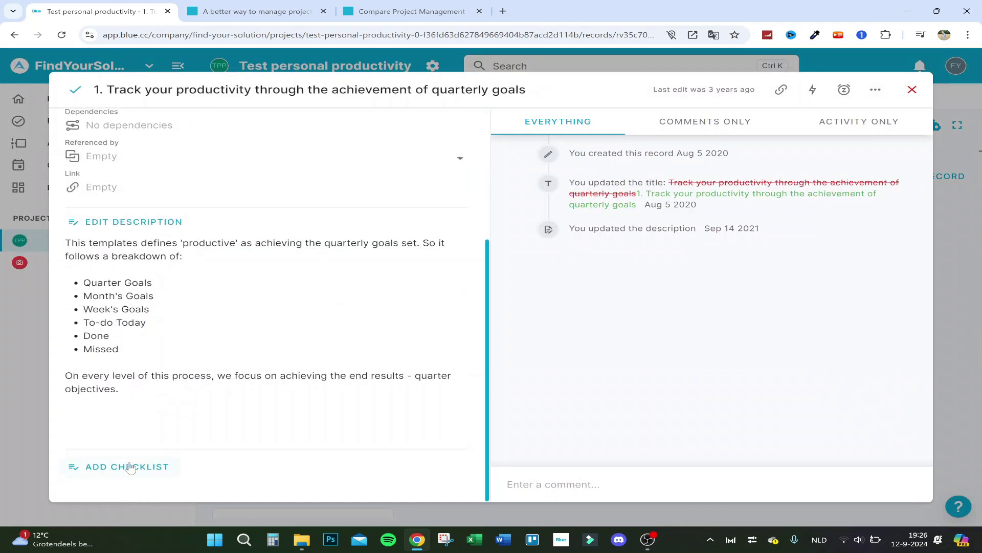
pyautogui.click(131, 467)
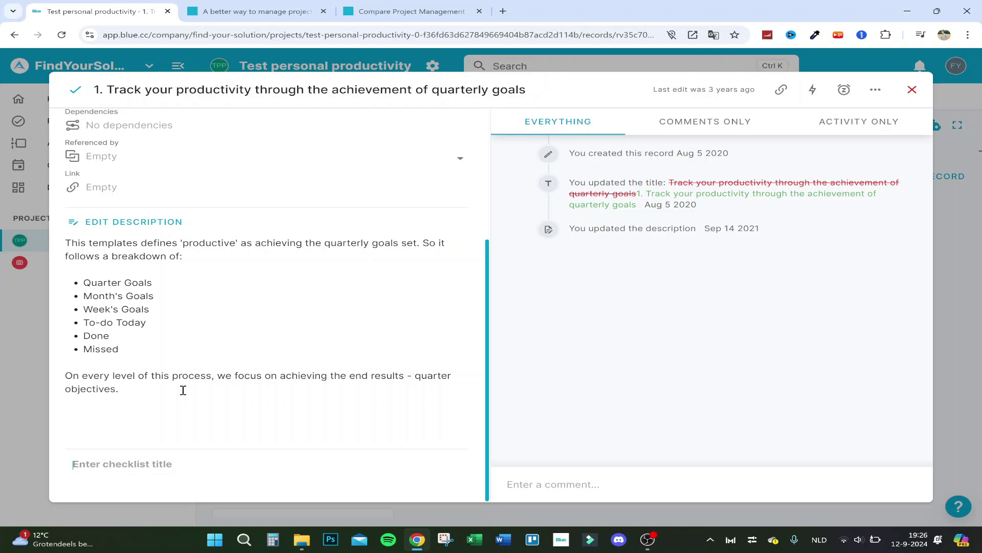
pyautogui.write('Done')
pyautogui.press('Return')
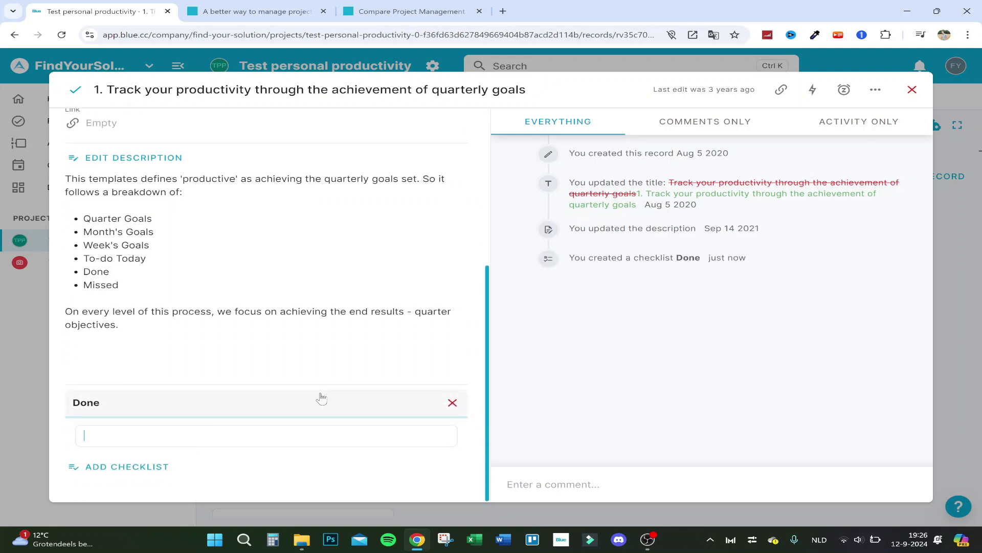
# Delete the Done checklist and close the record.
pyautogui.click(320, 398)
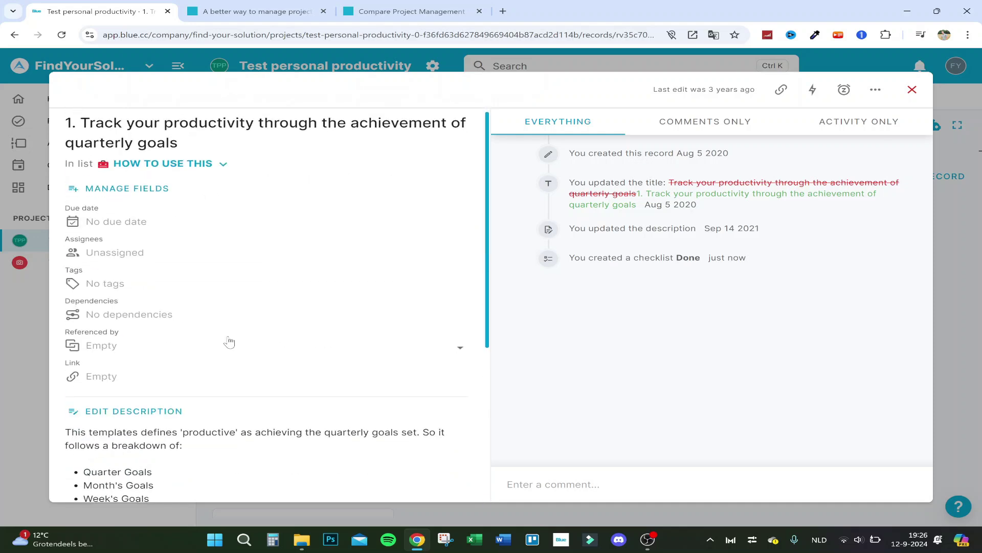
pyautogui.click(452, 402)
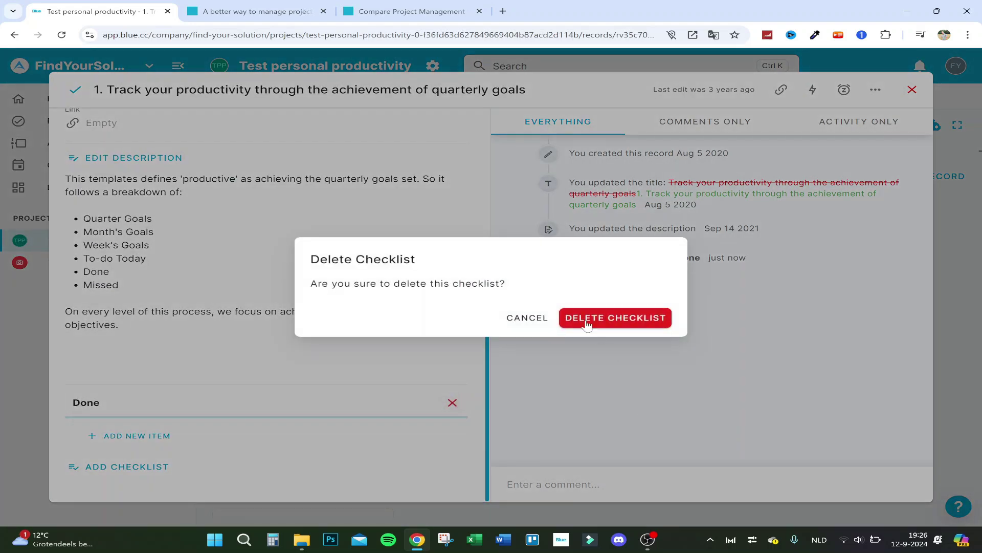
pyautogui.click(616, 318)
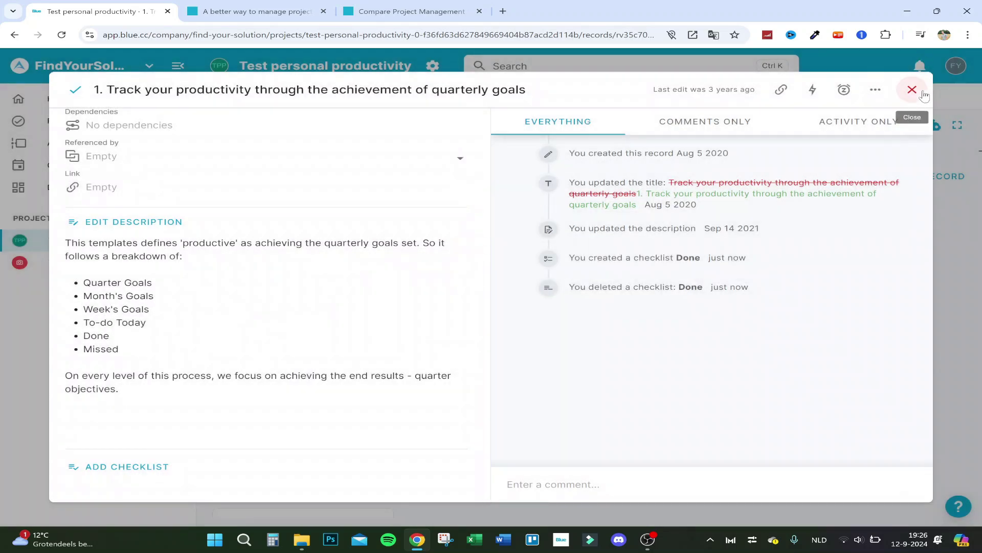
pyautogui.click(913, 90)
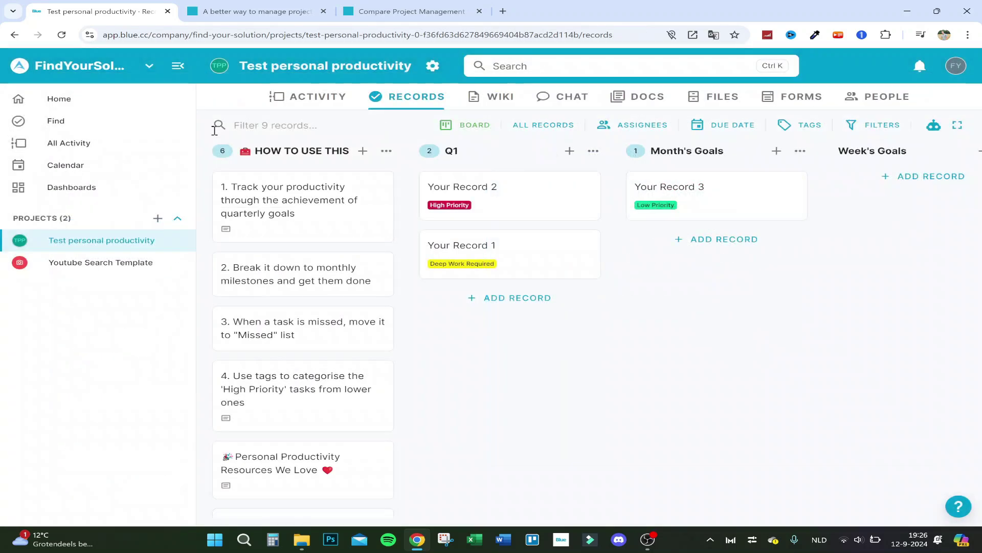
# Try red and the first icon before settling on cyan with the microphone icon.
pyautogui.click(434, 68)
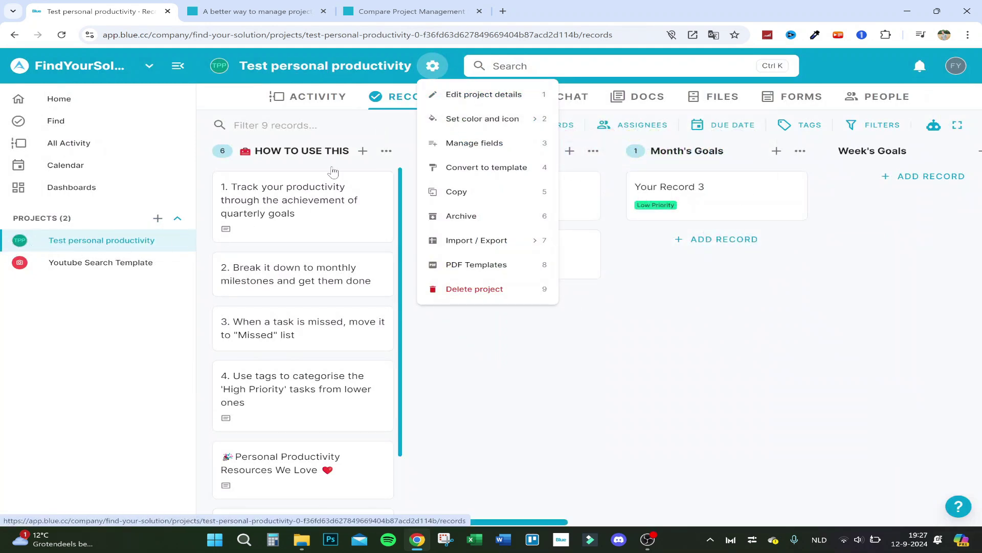
pyautogui.moveTo(500, 131)
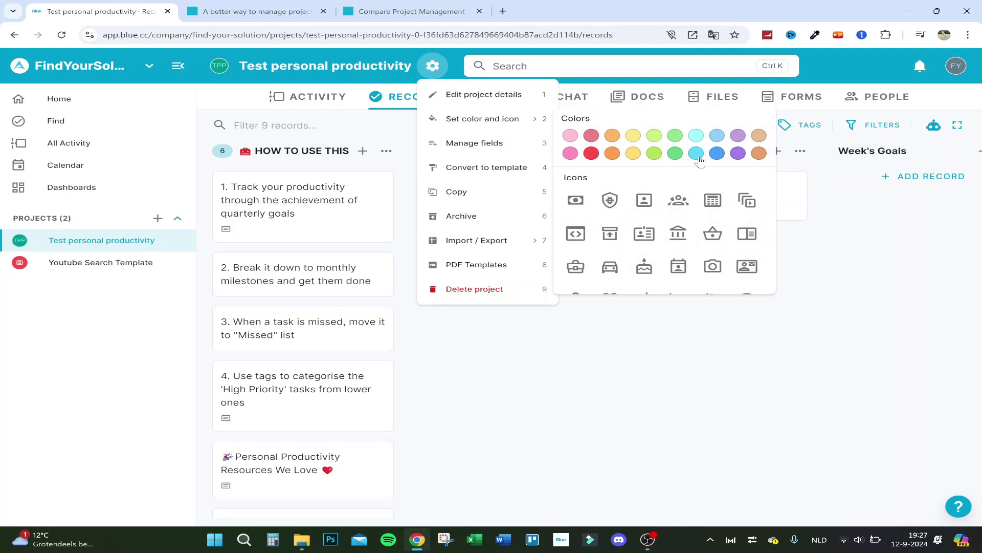
pyautogui.click(699, 158)
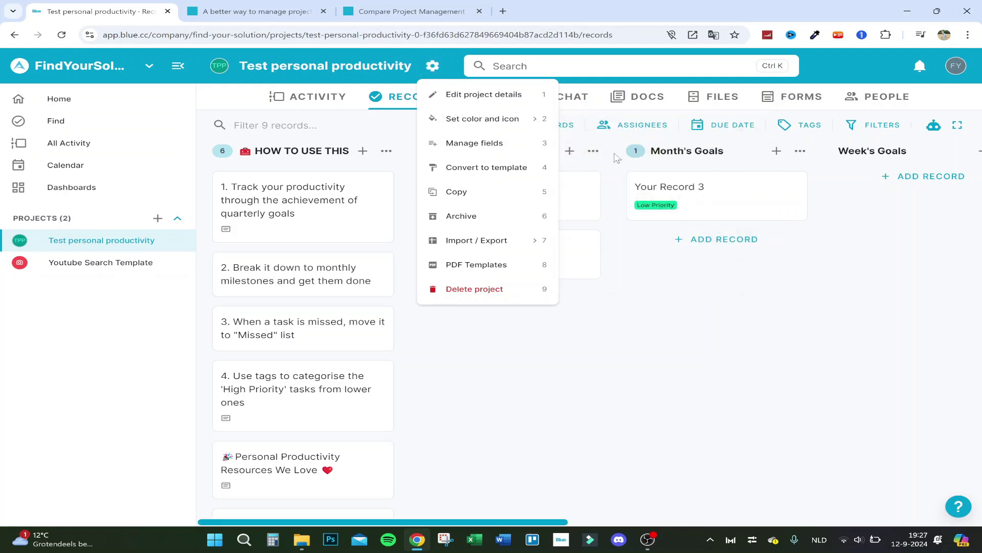
pyautogui.moveTo(551, 126)
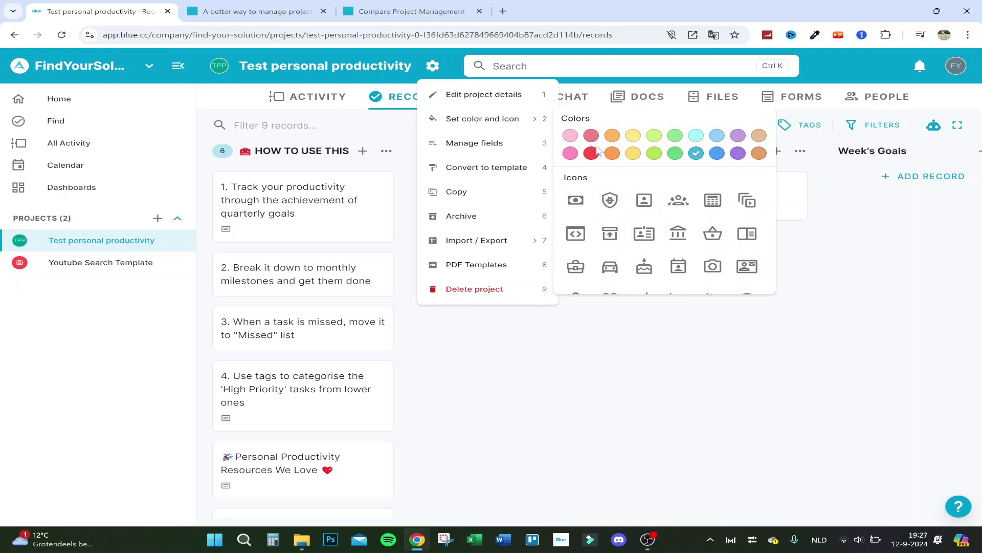
pyautogui.click(591, 153)
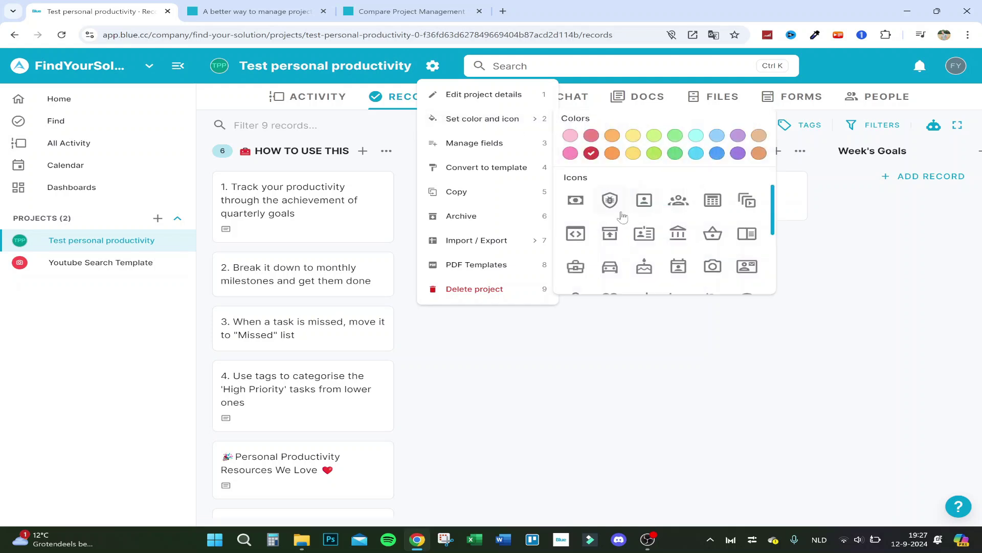
pyautogui.click(576, 204)
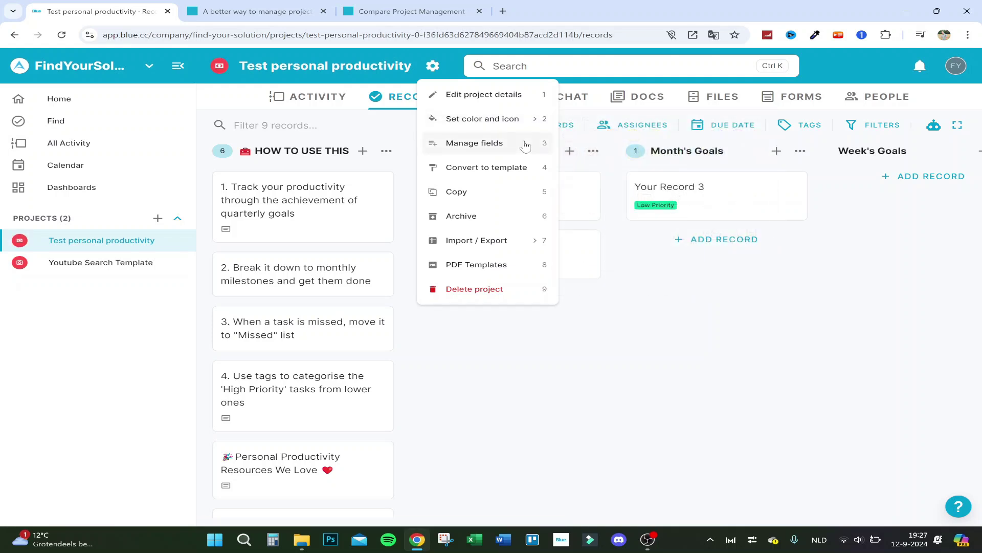
pyautogui.moveTo(532, 129)
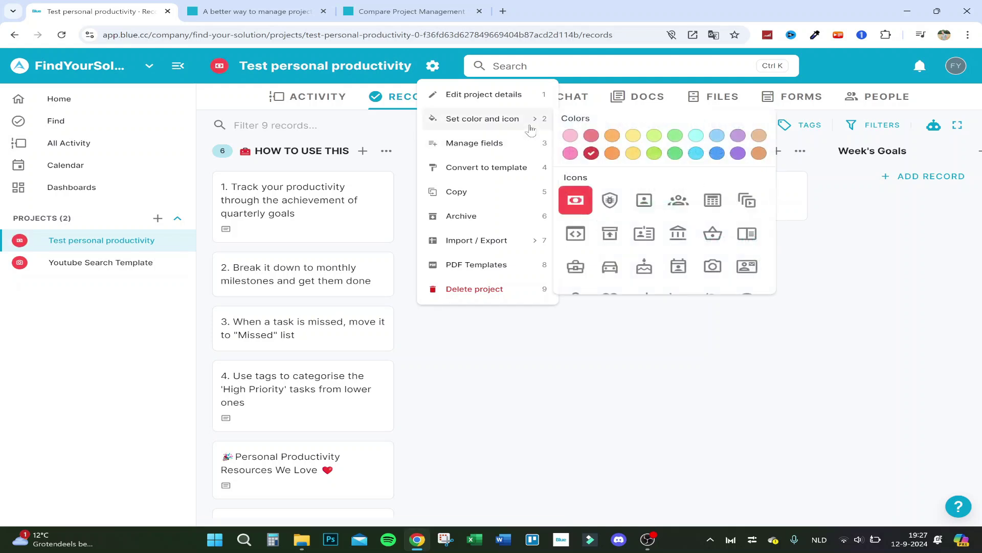
pyautogui.click(697, 153)
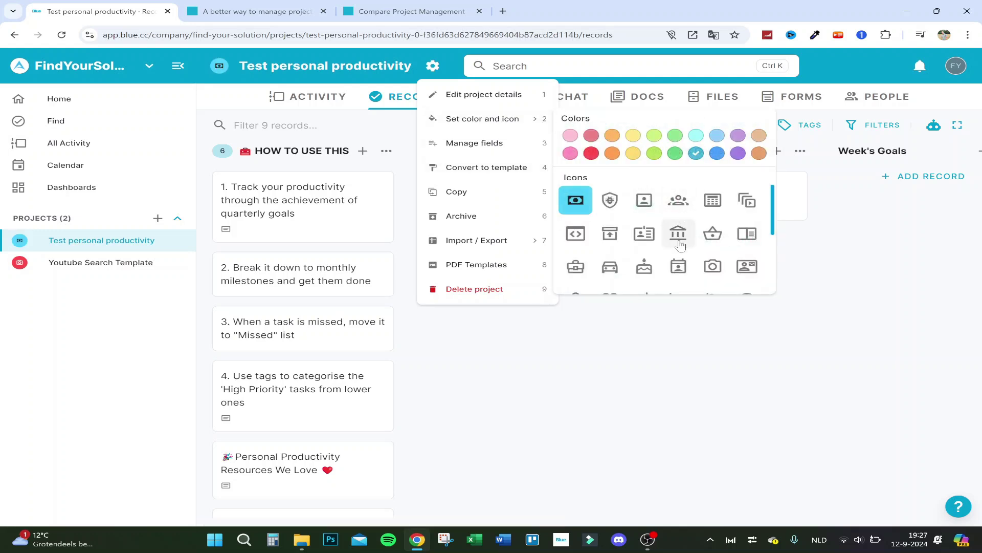
pyautogui.scroll(-2, 679, 243)
pyautogui.click(679, 243)
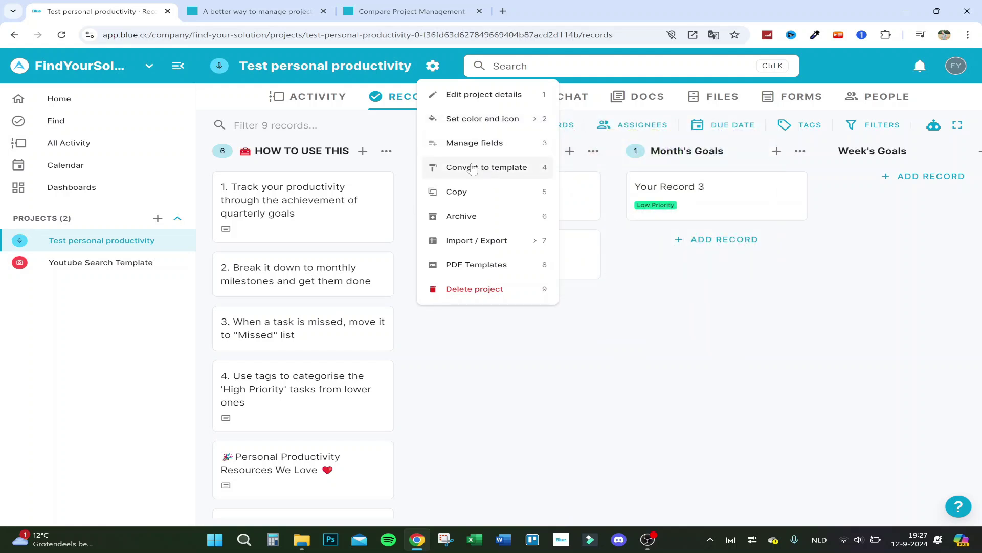
pyautogui.moveTo(479, 247)
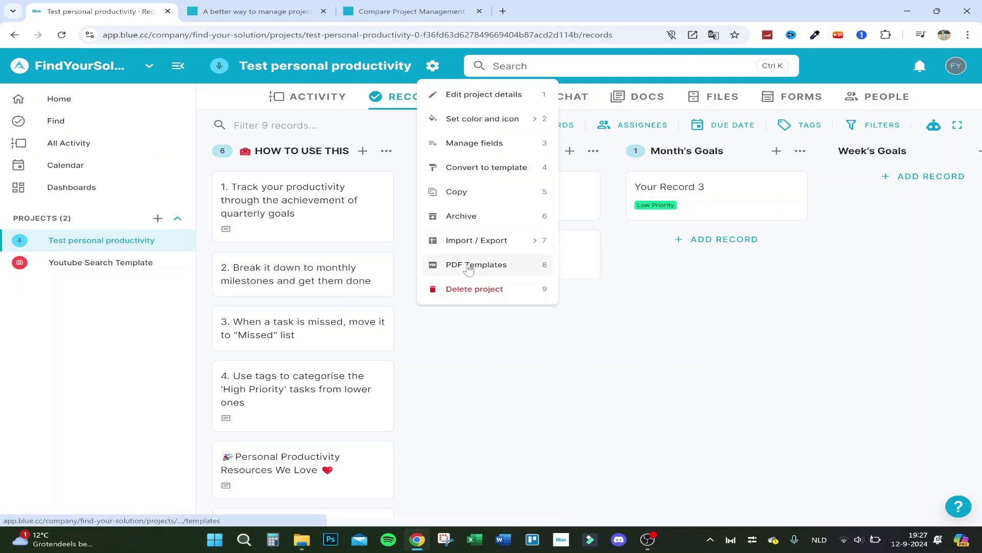
# View the empty PDF Templates page, return to Records, and reopen the project settings.
pyautogui.click(469, 268)
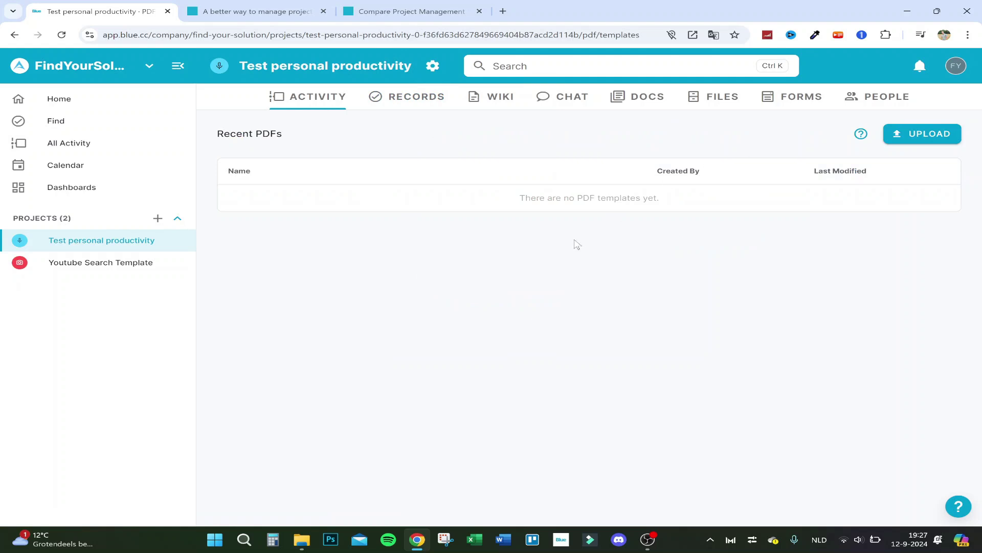
pyautogui.click(388, 97)
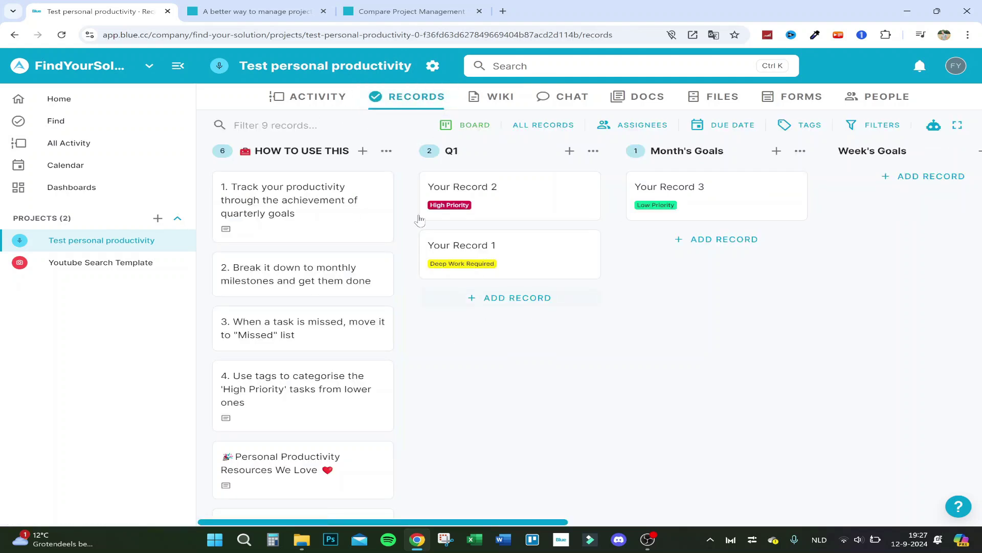
pyautogui.click(432, 66)
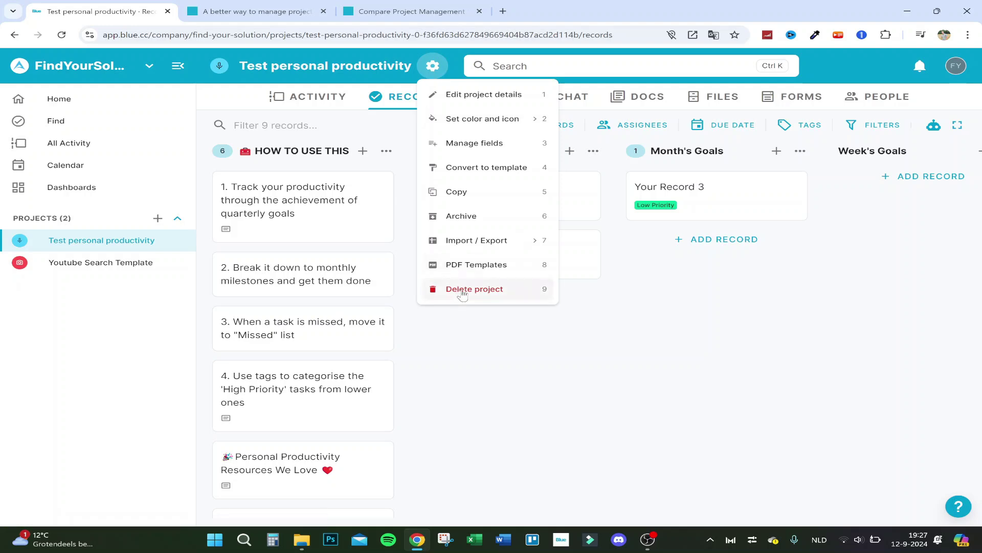
# Permanently delete the Test personal productivity project, confirming with 'delete me'.
pyautogui.click(463, 290)
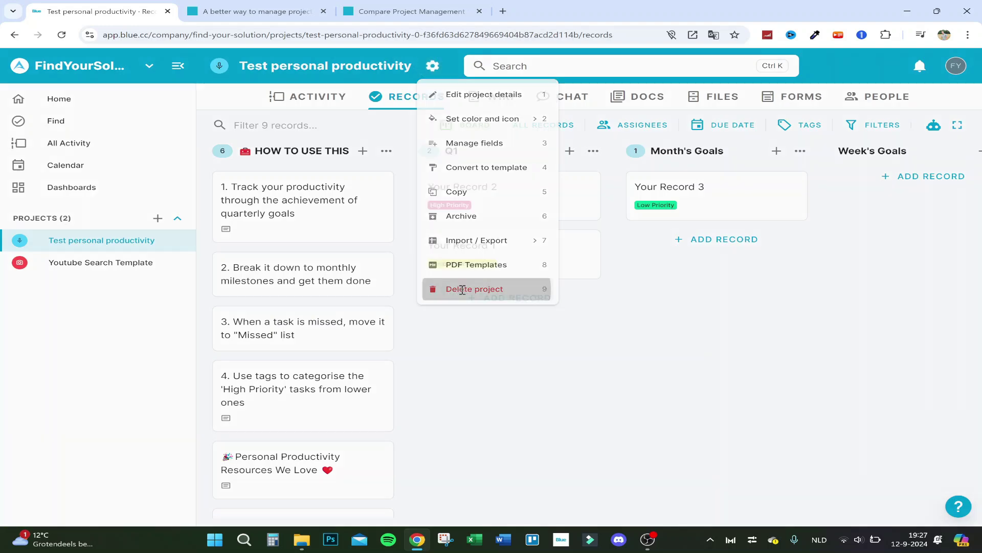
pyautogui.click(418, 310)
pyautogui.write('dele')
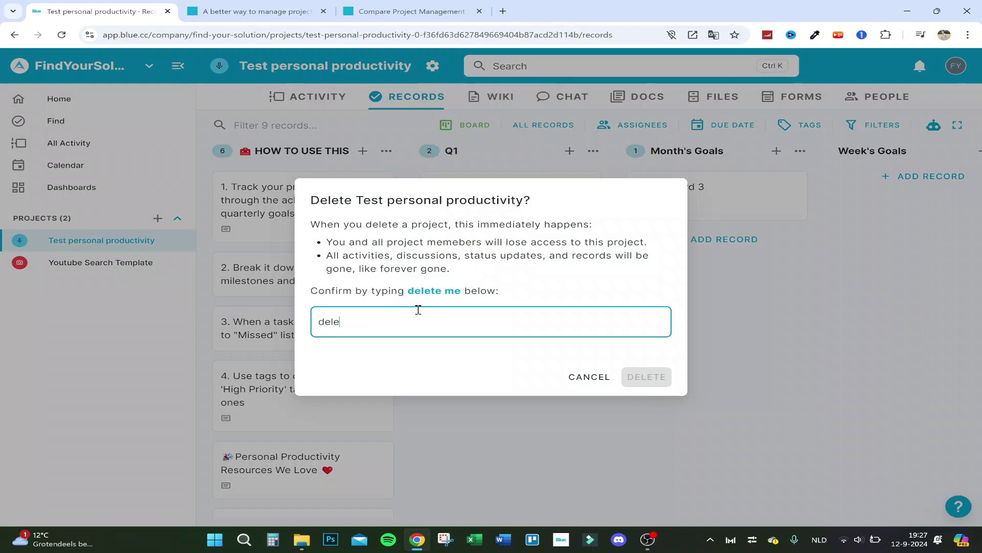
pyautogui.write('te me')
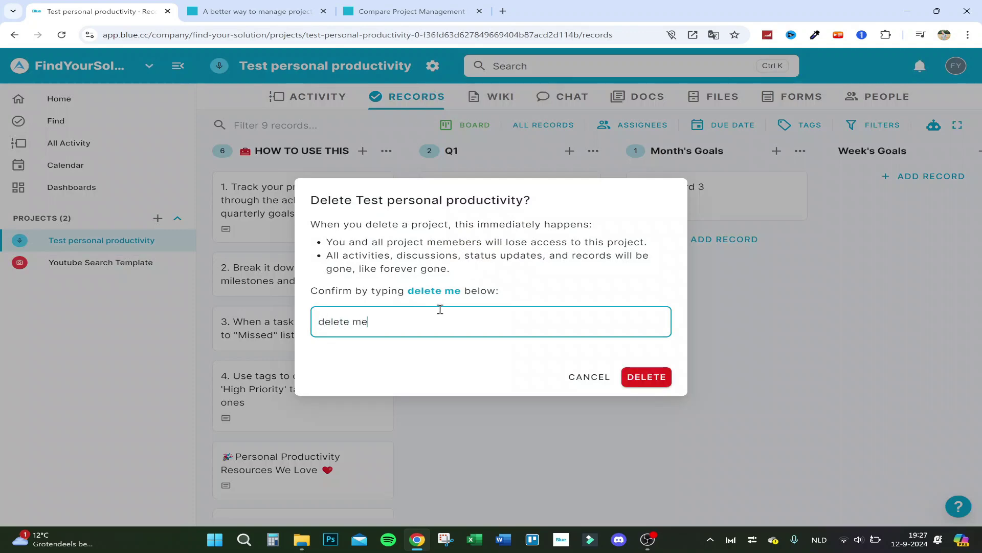
pyautogui.click(644, 379)
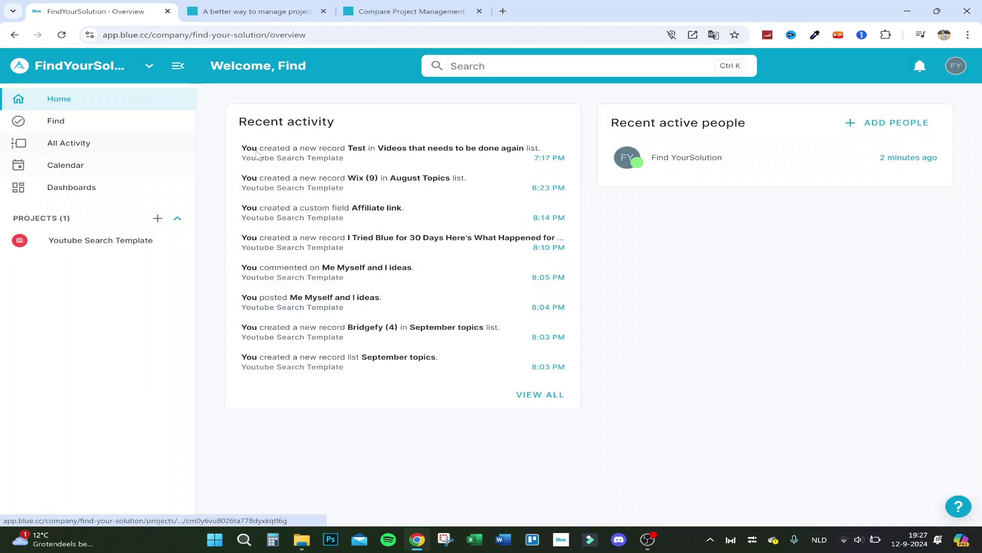
# Visit Find, All Activity, Calendar and Dashboards, open Youtube Search Template, then return to Dashboards.
pyautogui.click(89, 131)
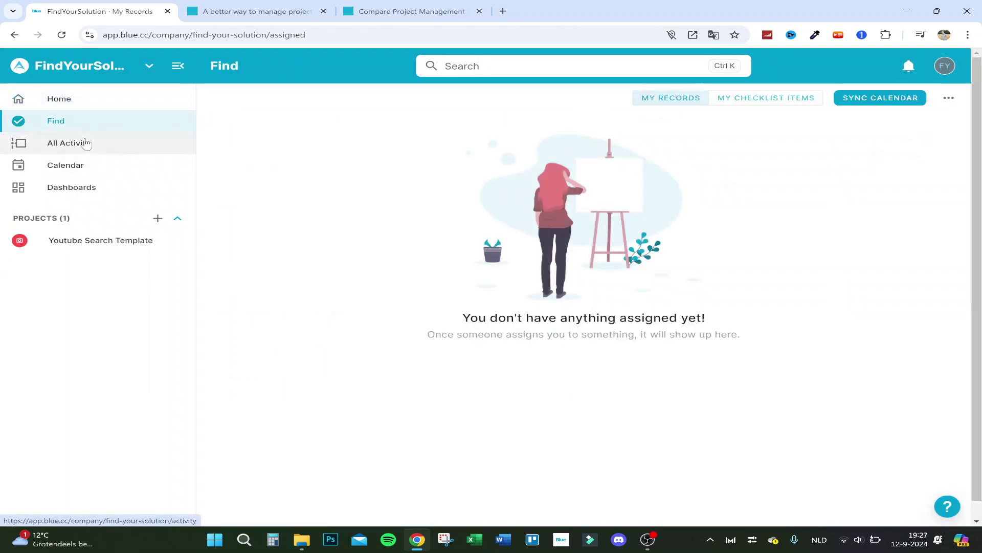
pyautogui.click(77, 144)
pyautogui.click(76, 165)
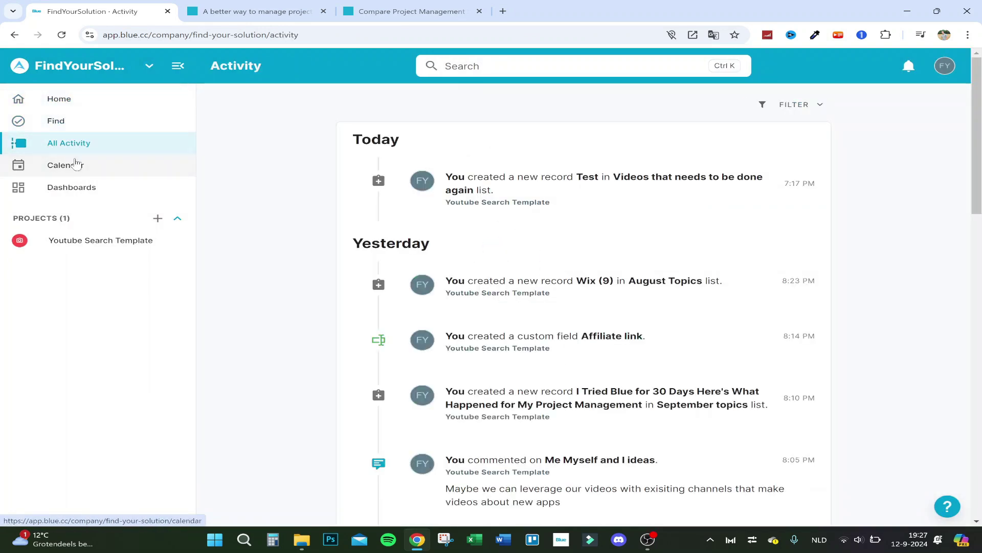
pyautogui.click(63, 190)
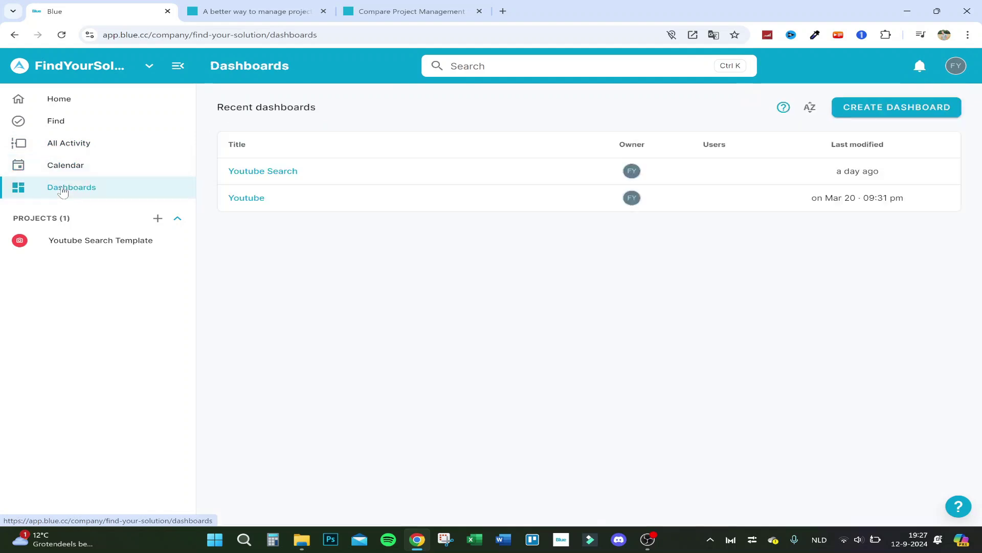
pyautogui.click(71, 238)
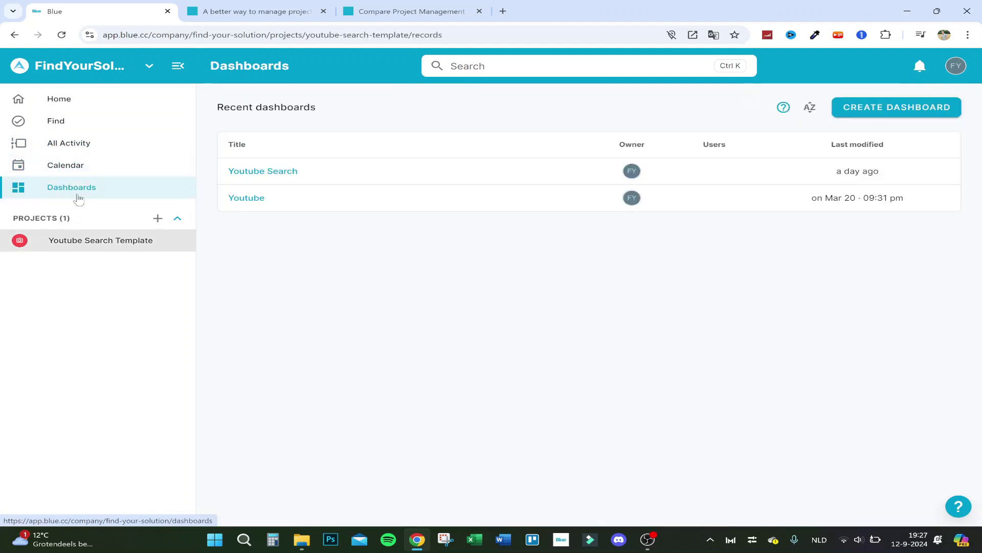
pyautogui.click(78, 195)
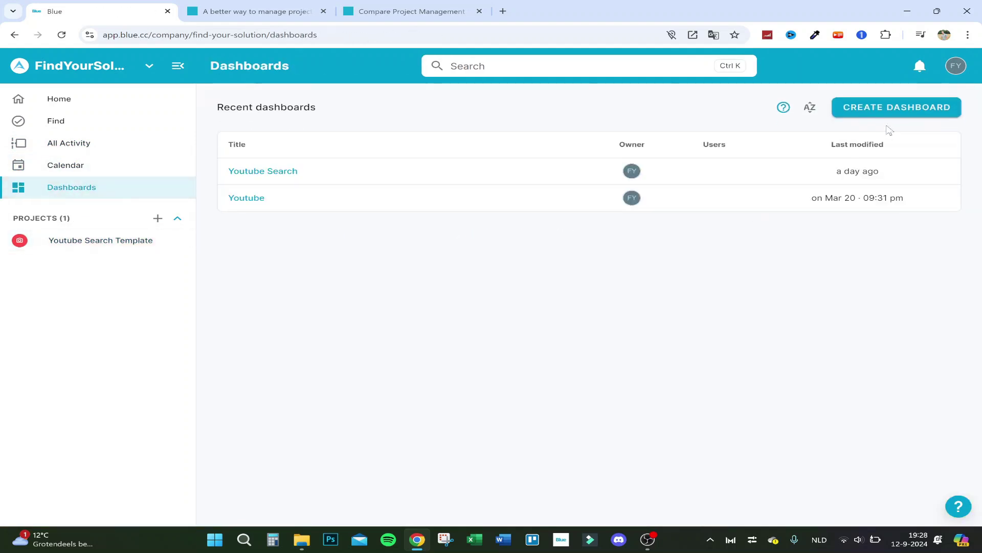
# Dismiss the new-dashboard prompt and open the Youtube Search dashboard instead.
pyautogui.click(863, 117)
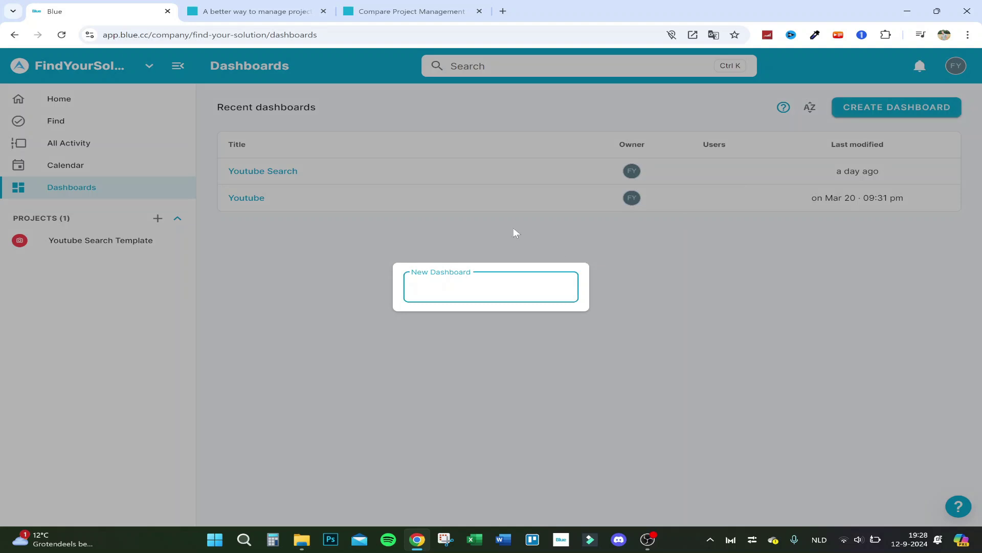
pyautogui.click(283, 178)
pyautogui.click(280, 174)
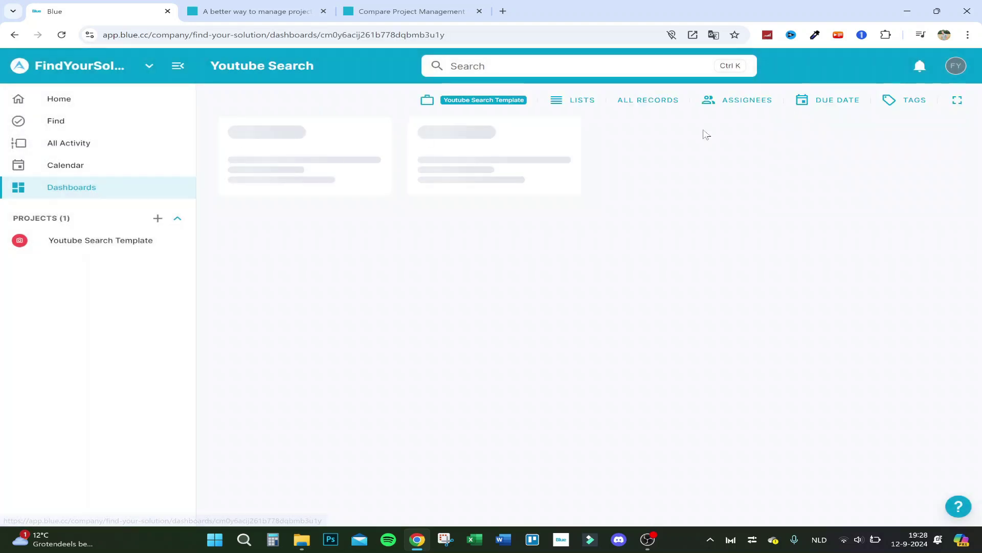
# Preview Bar Graph, Stat Card and Pie Graph chart types, then close the dialog without creating one.
pyautogui.click(321, 143)
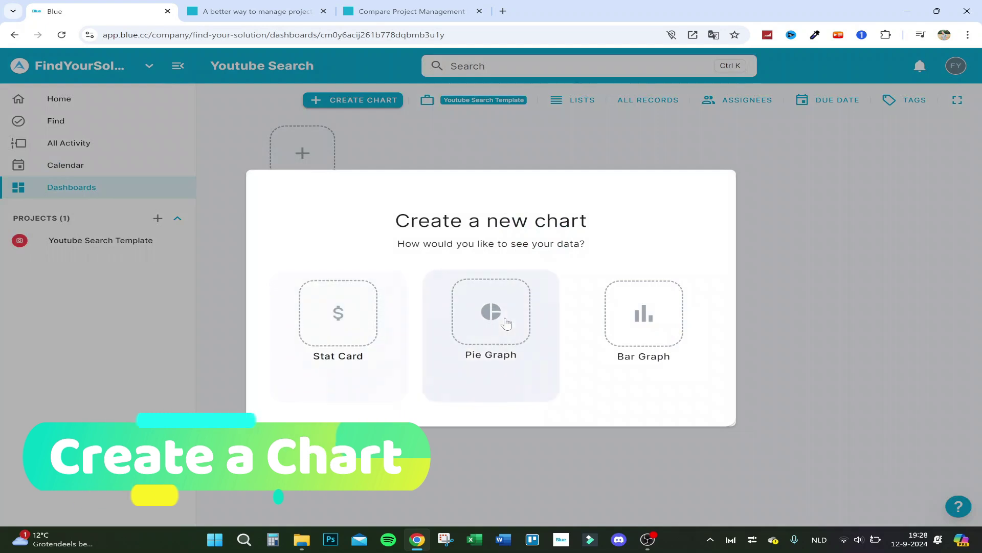
pyautogui.click(637, 317)
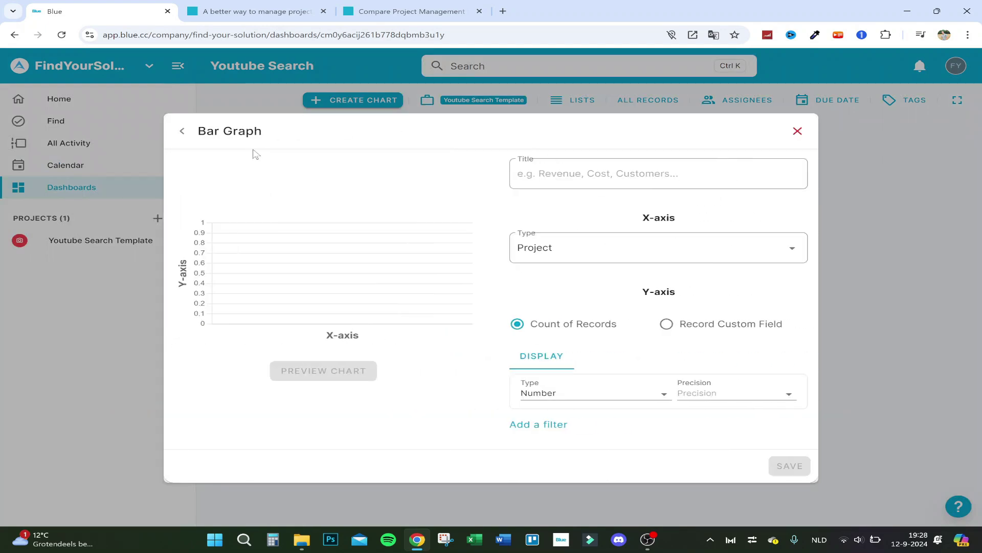
pyautogui.click(183, 132)
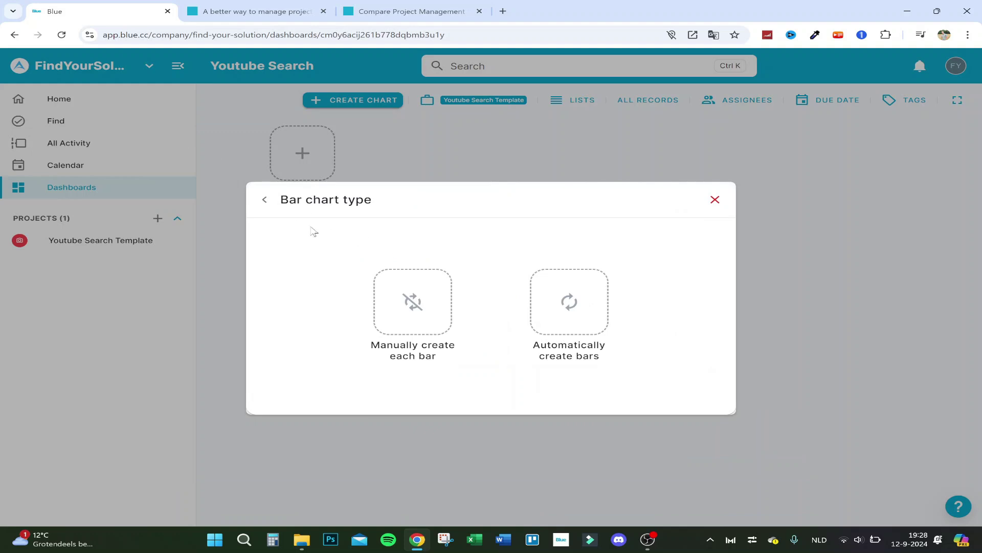
pyautogui.click(265, 200)
pyautogui.click(323, 307)
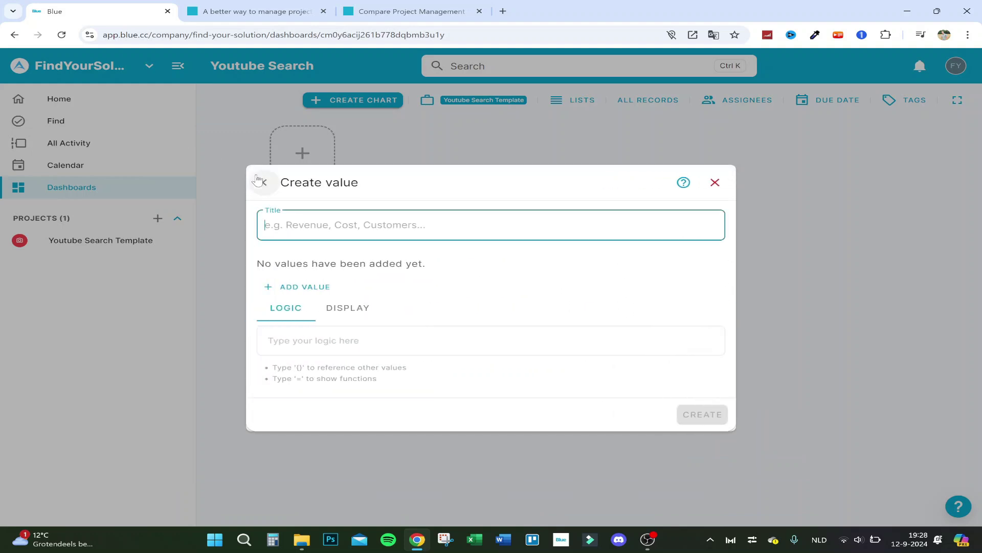
pyautogui.click(261, 182)
pyautogui.click(446, 325)
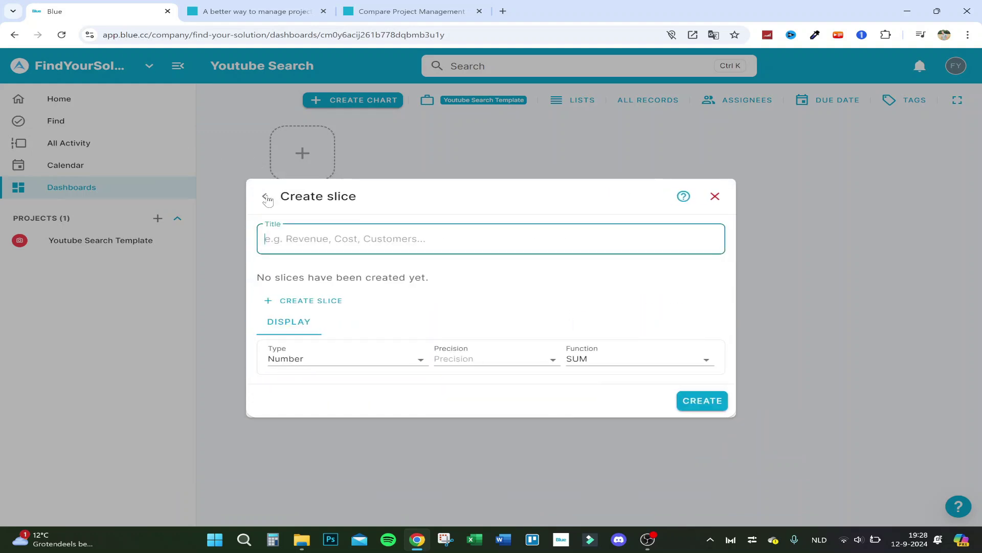
pyautogui.click(264, 196)
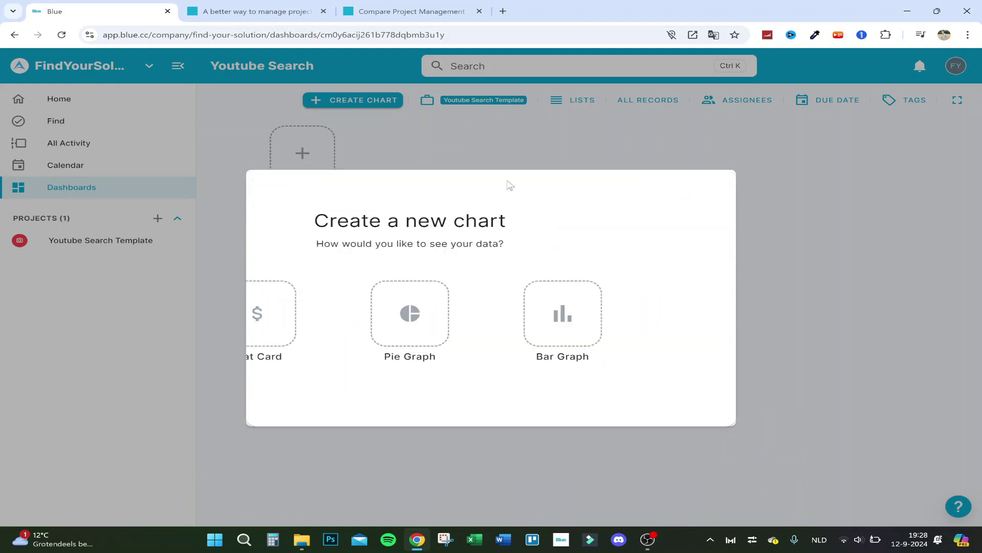
pyautogui.click(757, 207)
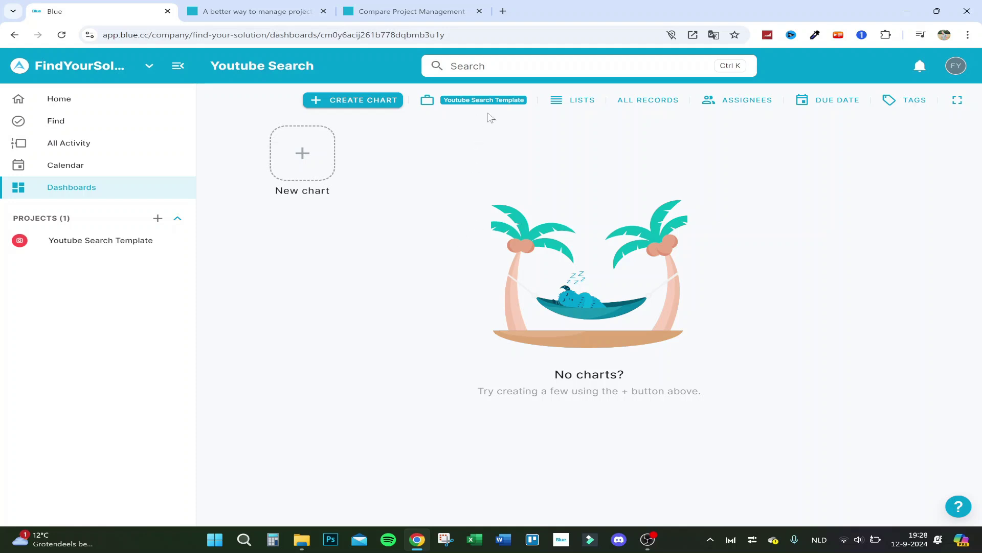
# Return to the Home overview and open and close the company switcher.
pyautogui.click(156, 106)
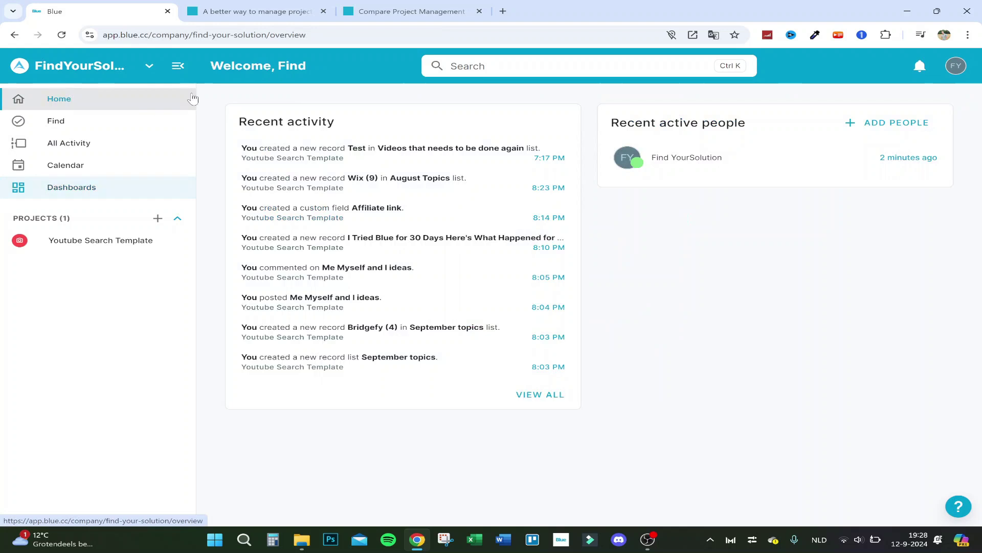
pyautogui.click(74, 66)
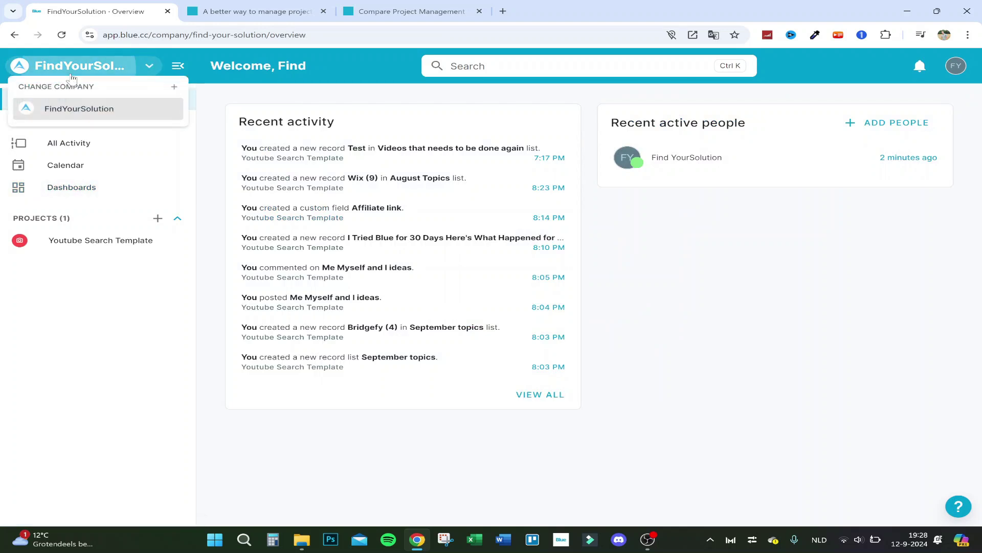
pyautogui.click(64, 66)
pyautogui.click(64, 67)
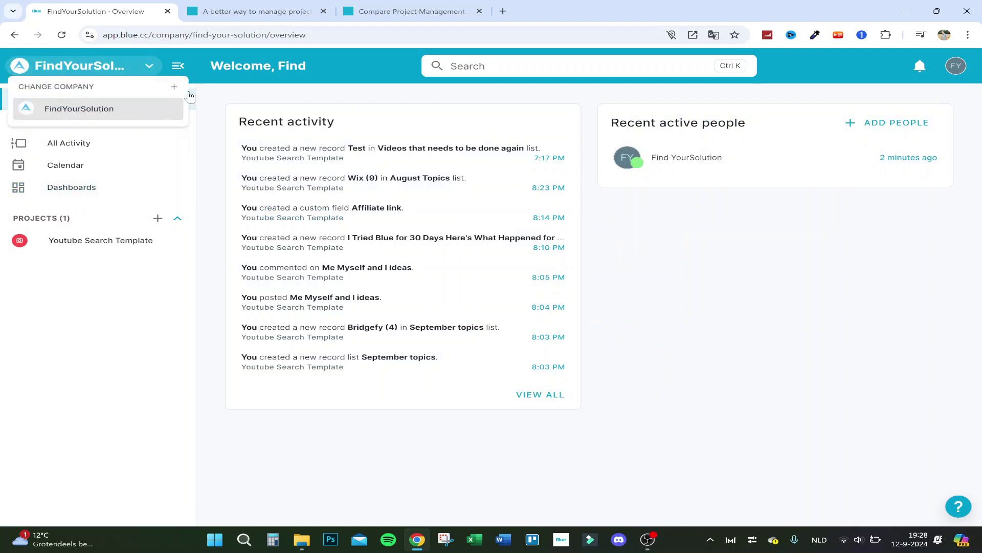
pyautogui.click(919, 57)
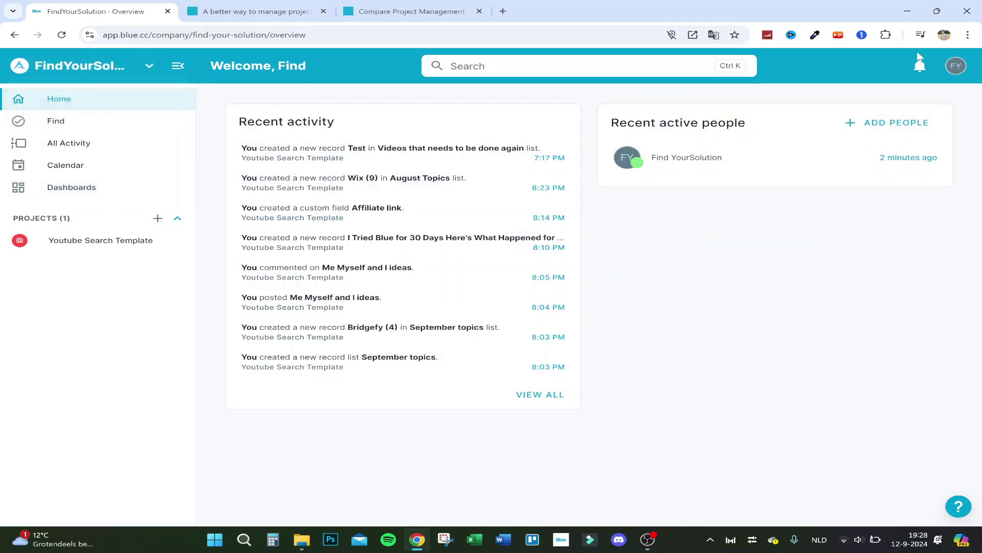
pyautogui.click(956, 65)
# Open the profile page and scroll down to the Customise application bar settings.
pyautogui.click(870, 81)
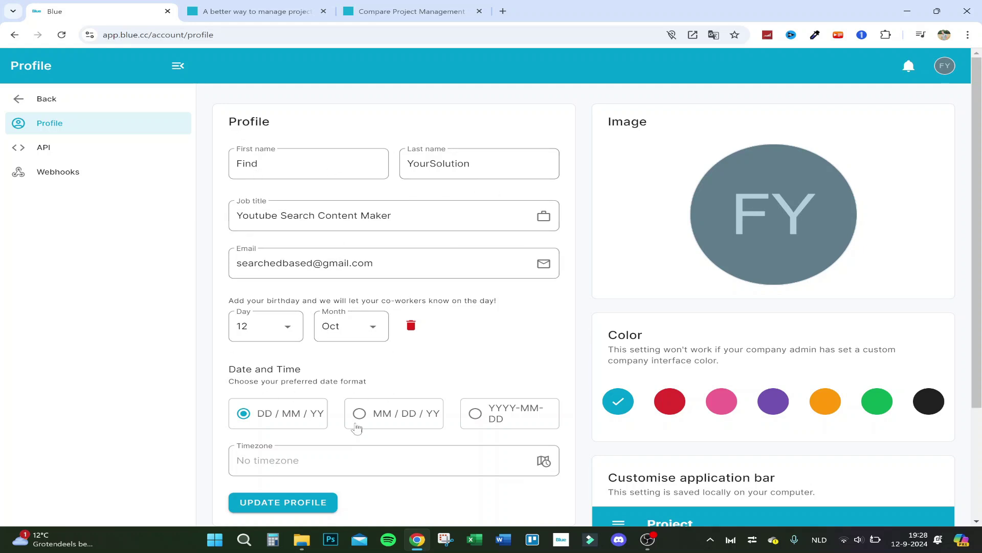
pyautogui.scroll(-3, 505, 470)
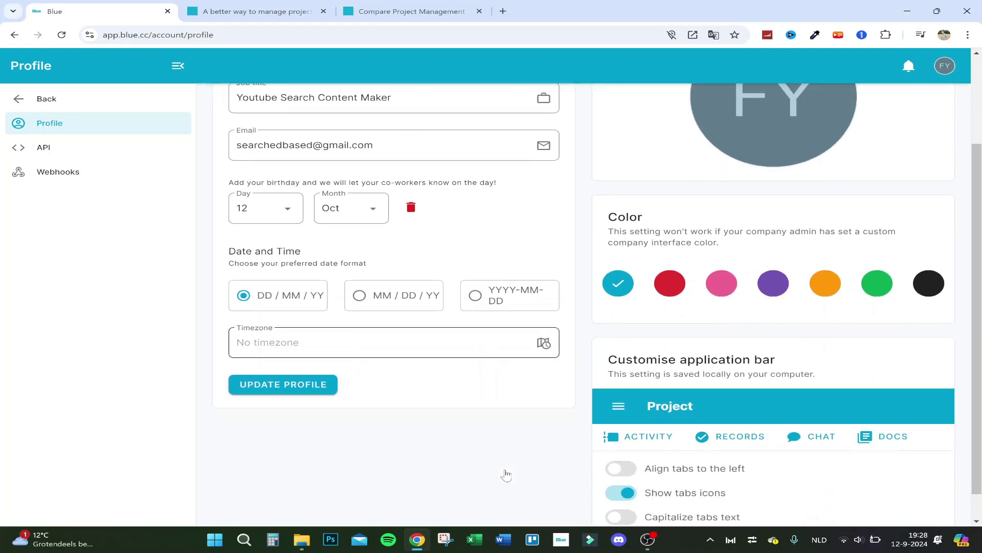
pyautogui.scroll(2, 304, 399)
pyautogui.scroll(-2, 427, 428)
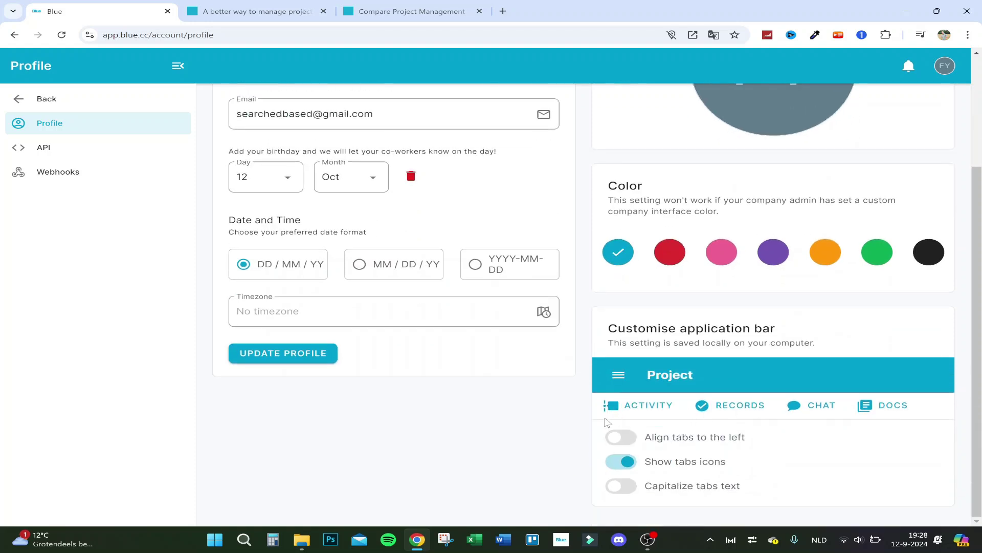
# Toggle Align, Capitalize and Show tabs icons on and back off, leaving tab icons shown.
pyautogui.click(623, 436)
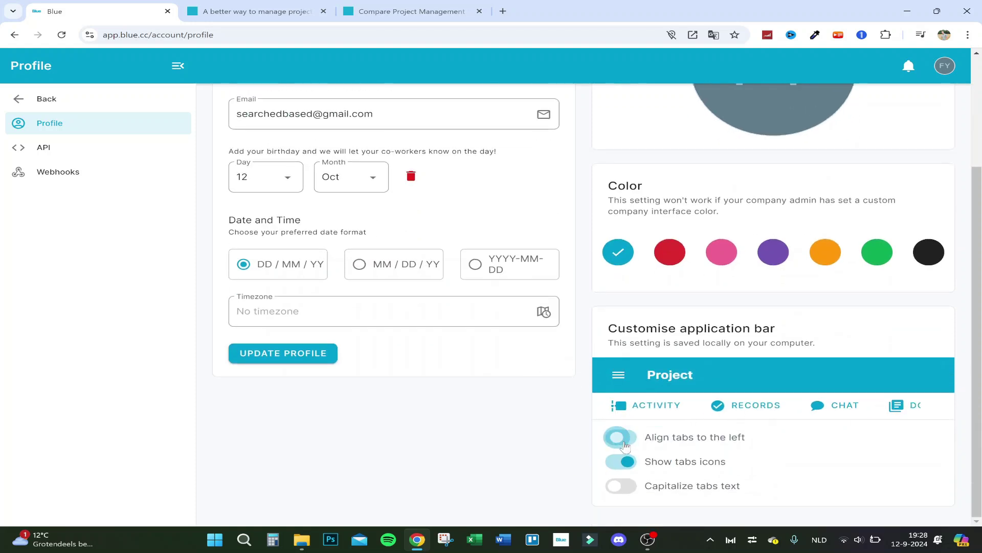
pyautogui.click(624, 436)
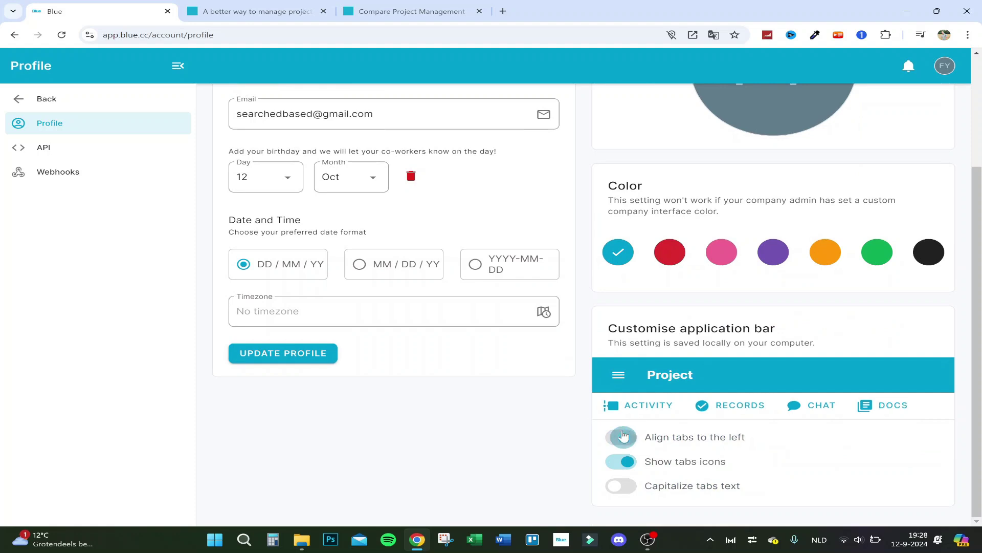
pyautogui.click(623, 486)
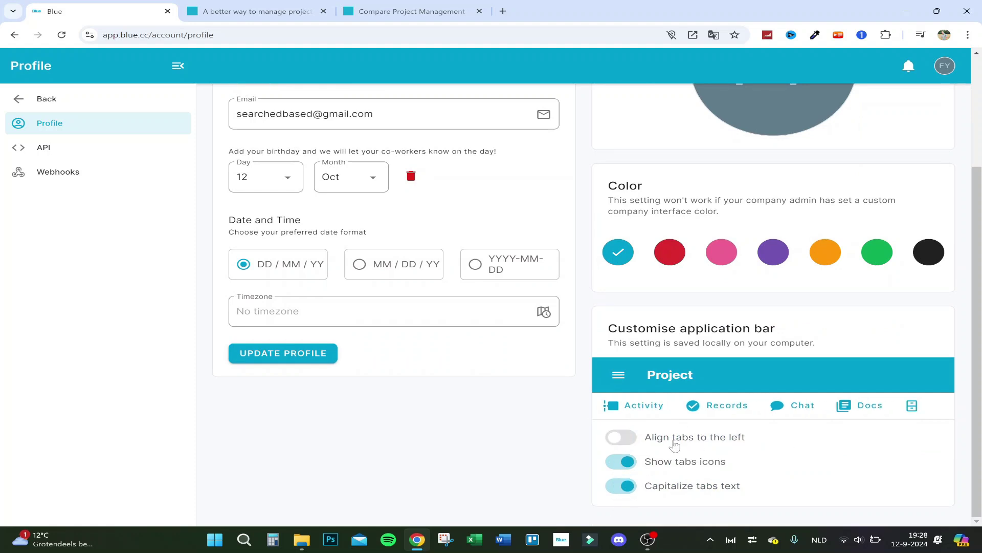
pyautogui.click(629, 488)
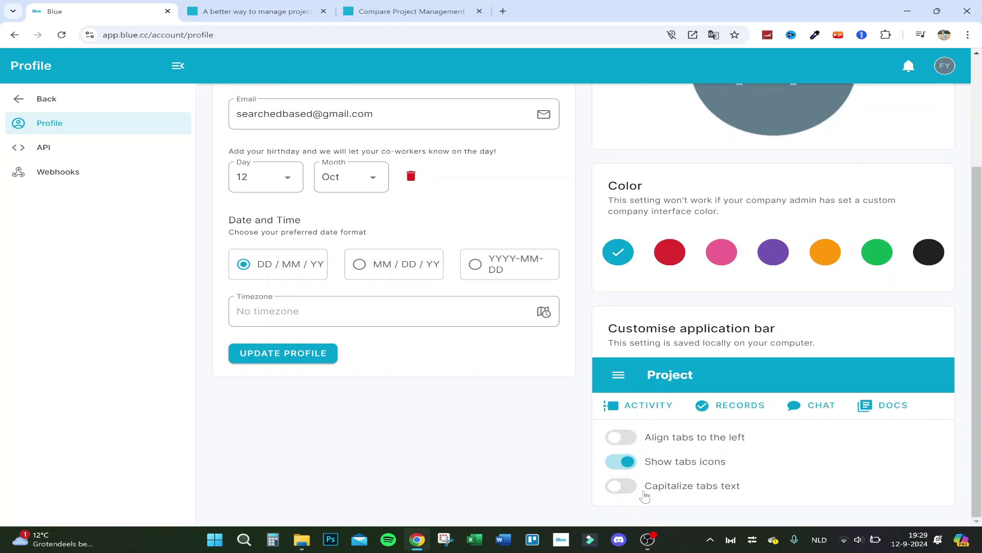
pyautogui.click(629, 462)
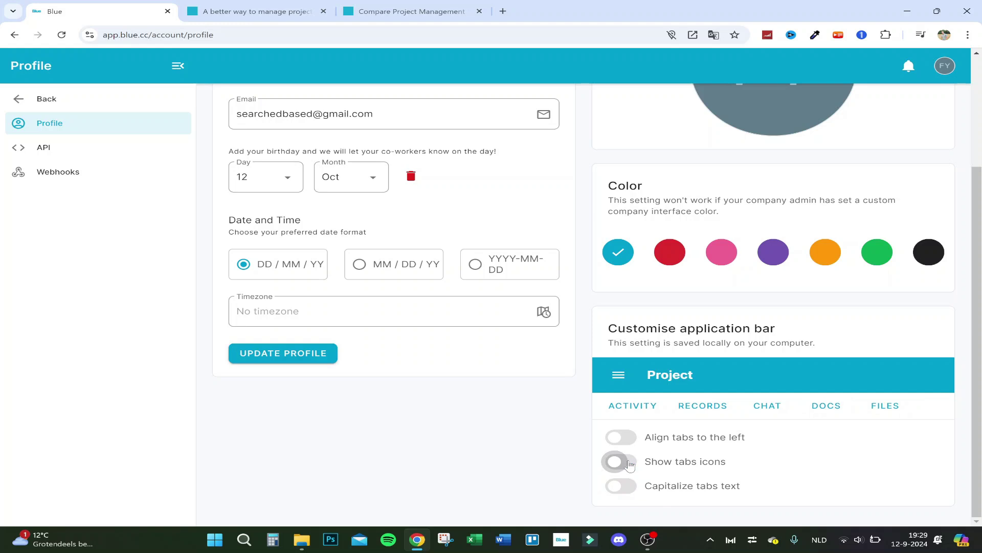
pyautogui.click(629, 462)
pyautogui.click(628, 462)
pyautogui.click(628, 462)
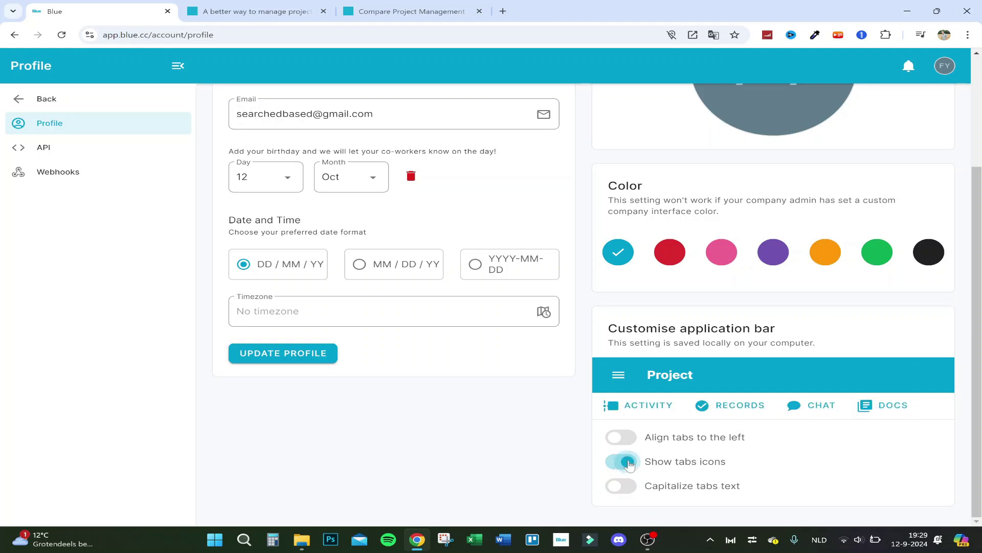
pyautogui.click(629, 462)
pyautogui.click(628, 462)
pyautogui.scroll(3, 602, 277)
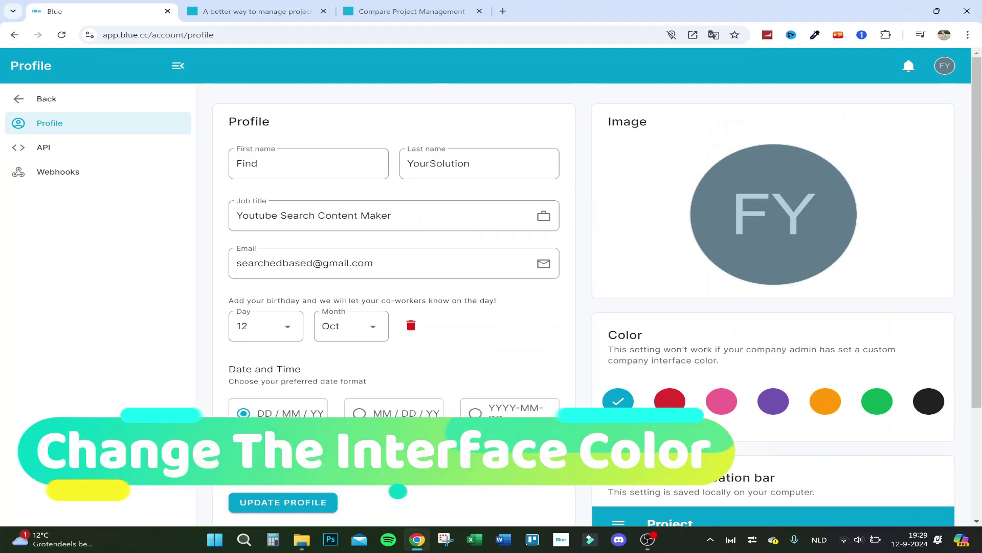
# Try red, pink and green interface colours, and switch dark mode on and back off.
pyautogui.click(670, 401)
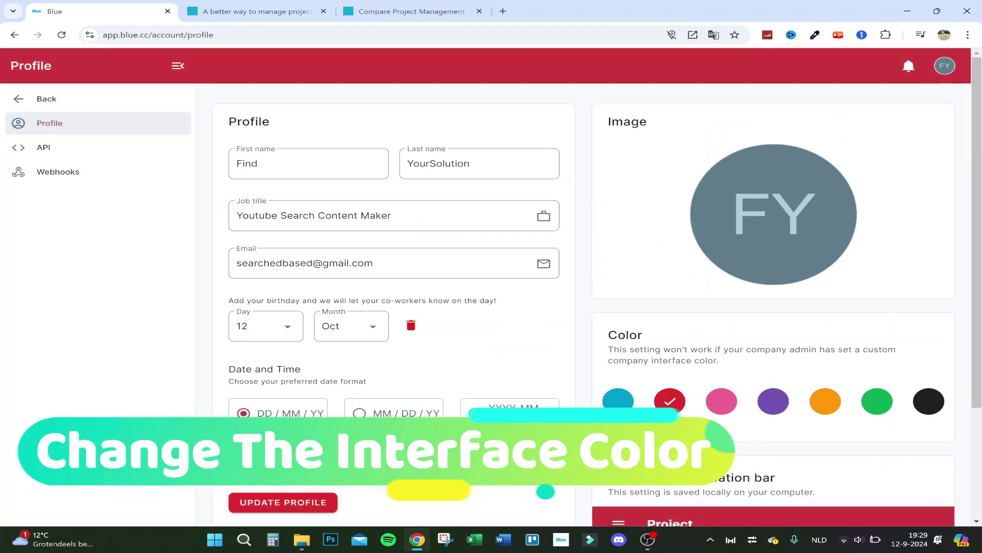
pyautogui.click(722, 401)
pyautogui.click(878, 401)
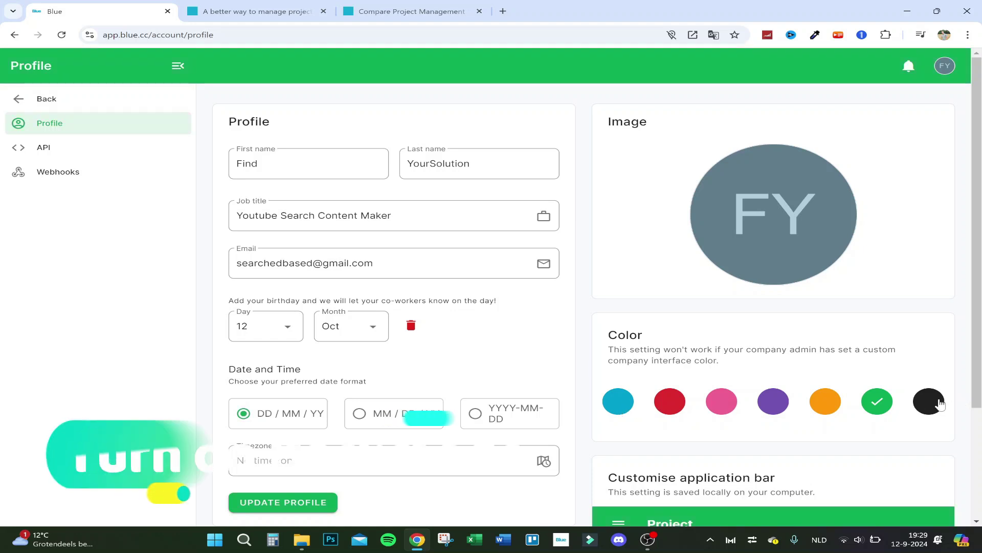
pyautogui.click(943, 69)
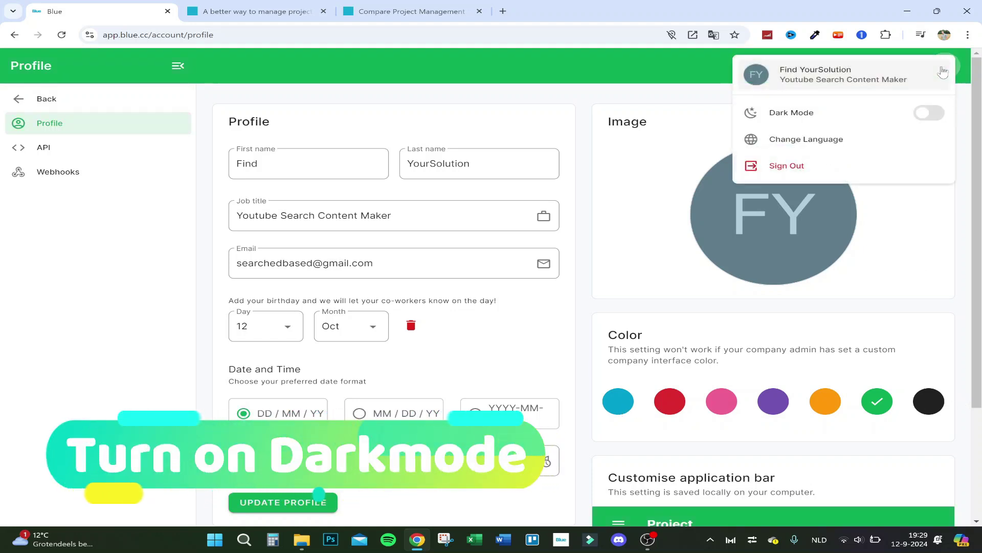
pyautogui.click(936, 115)
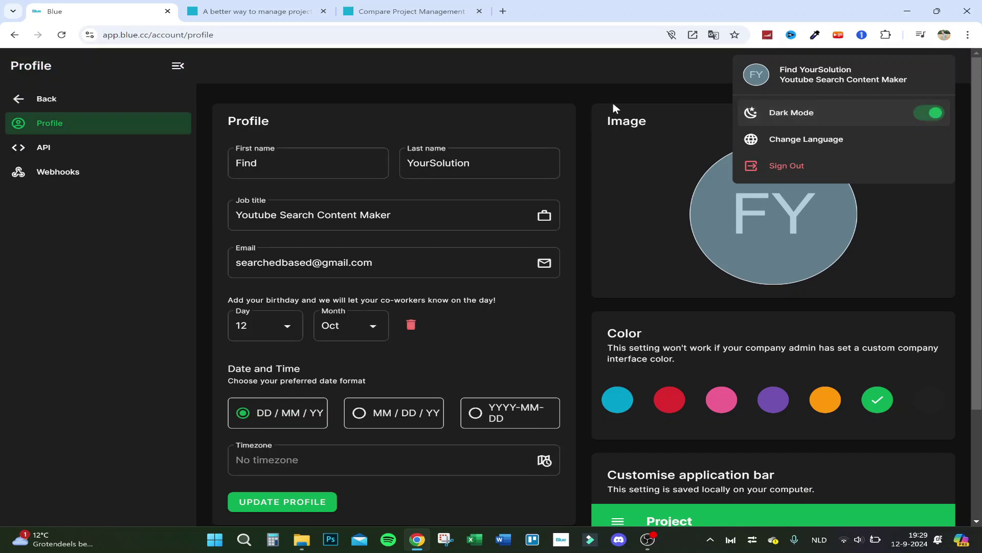
pyautogui.click(633, 132)
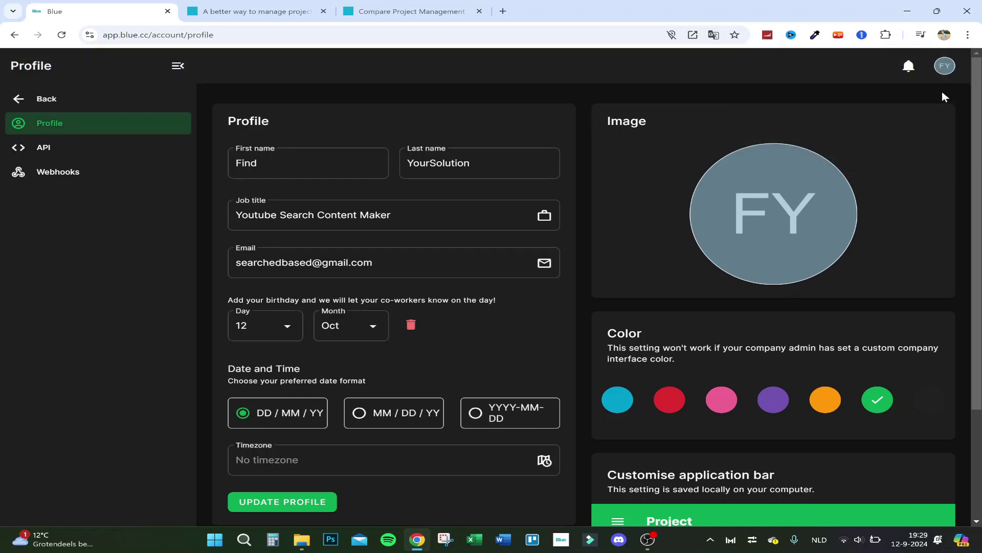
pyautogui.click(944, 75)
pyautogui.click(929, 114)
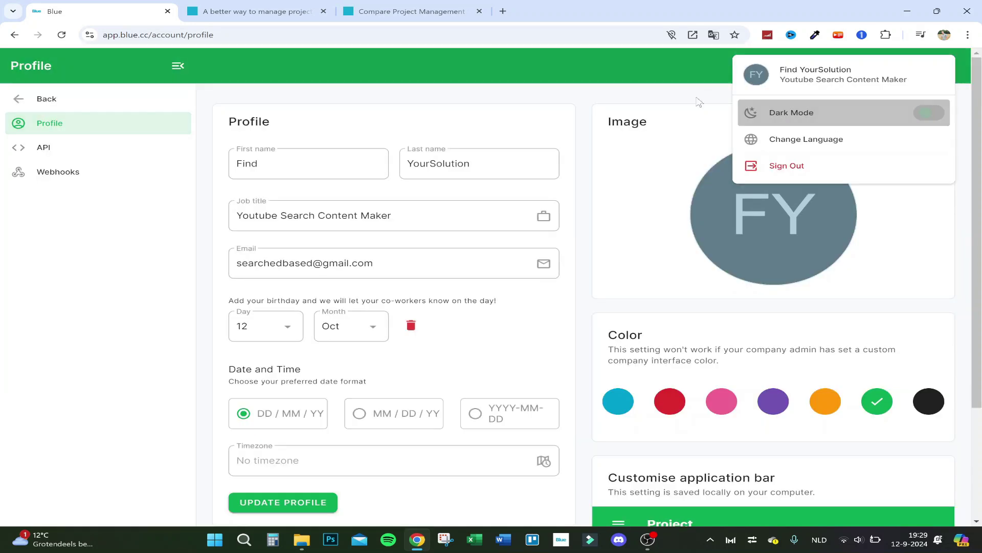
# Try the black interface colour, turn dark mode on again, then switch to red.
pyautogui.click(928, 400)
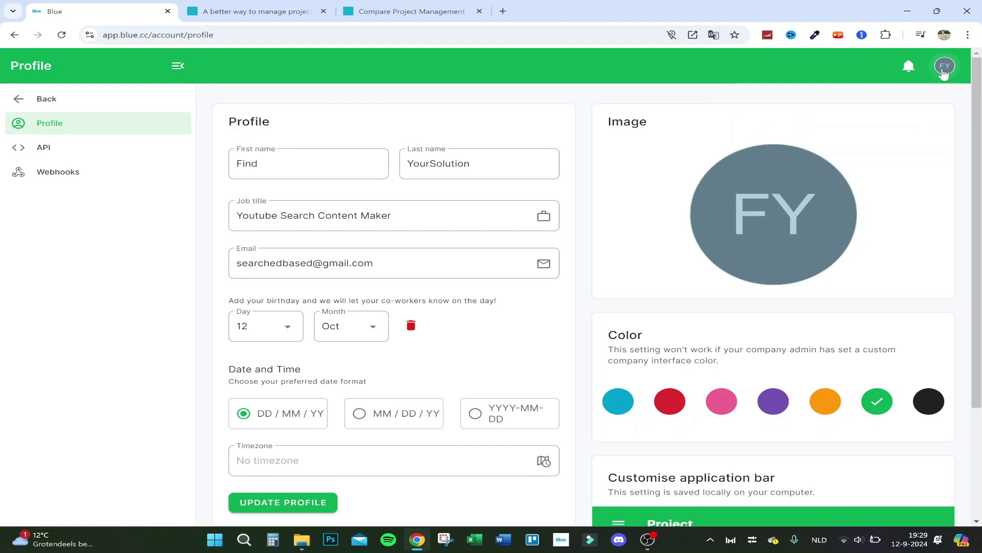
pyautogui.click(944, 66)
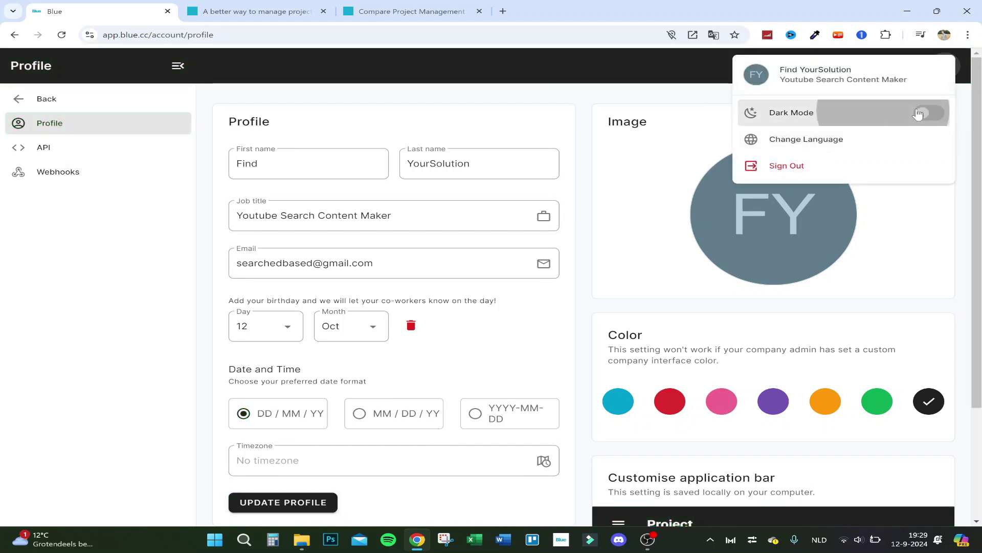
pyautogui.click(921, 114)
pyautogui.doubleClick(589, 102)
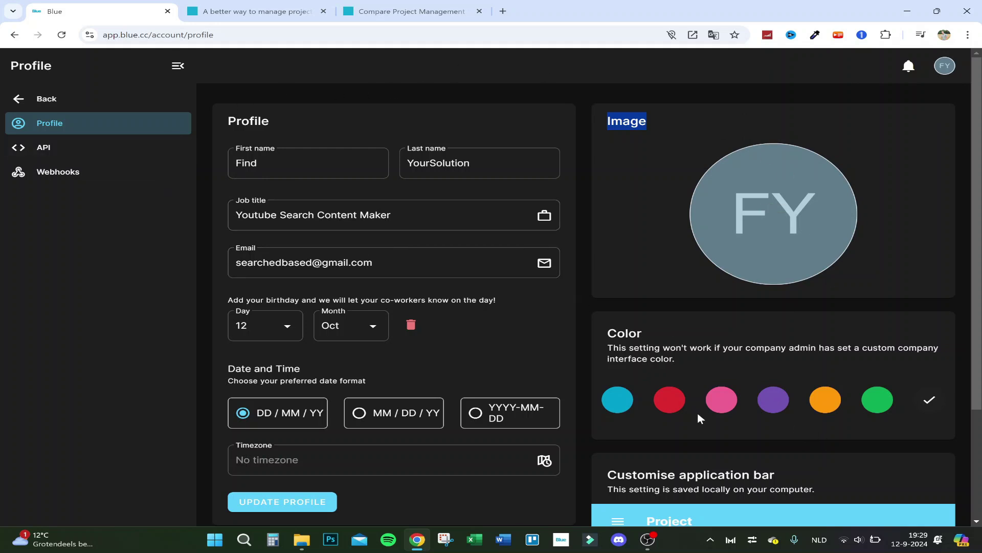
pyautogui.click(669, 399)
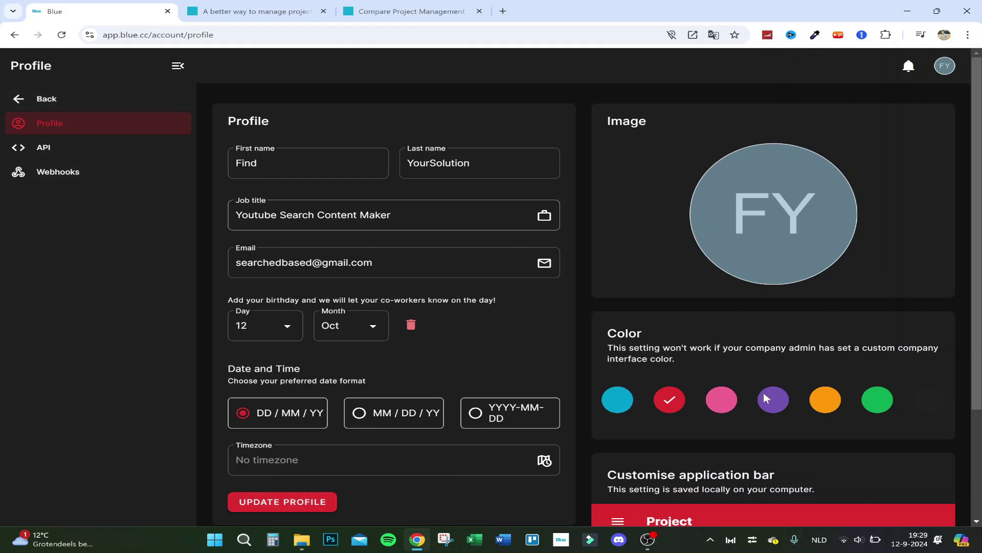
# Turn dark mode off, set the interface colour to cyan, and go to the API settings page.
pyautogui.click(951, 67)
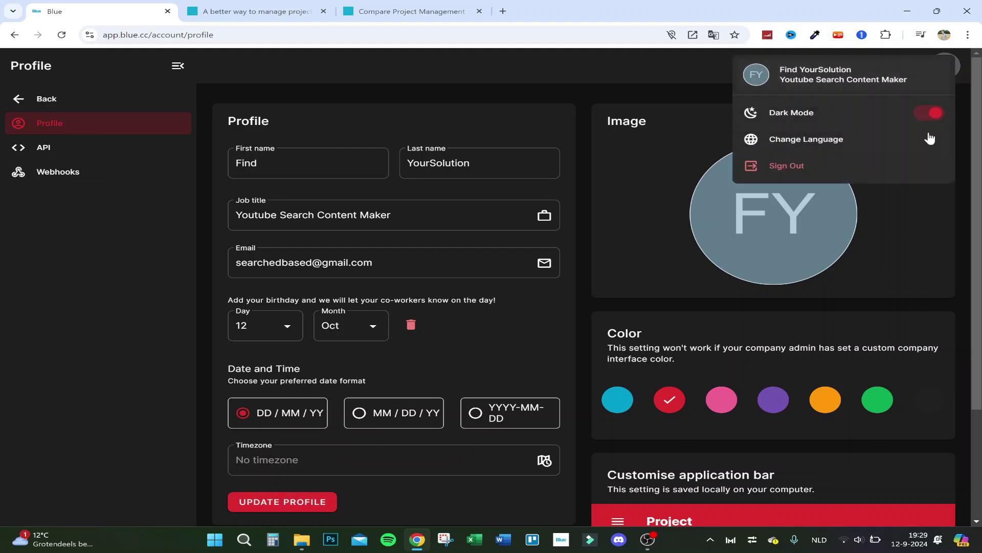
pyautogui.click(931, 118)
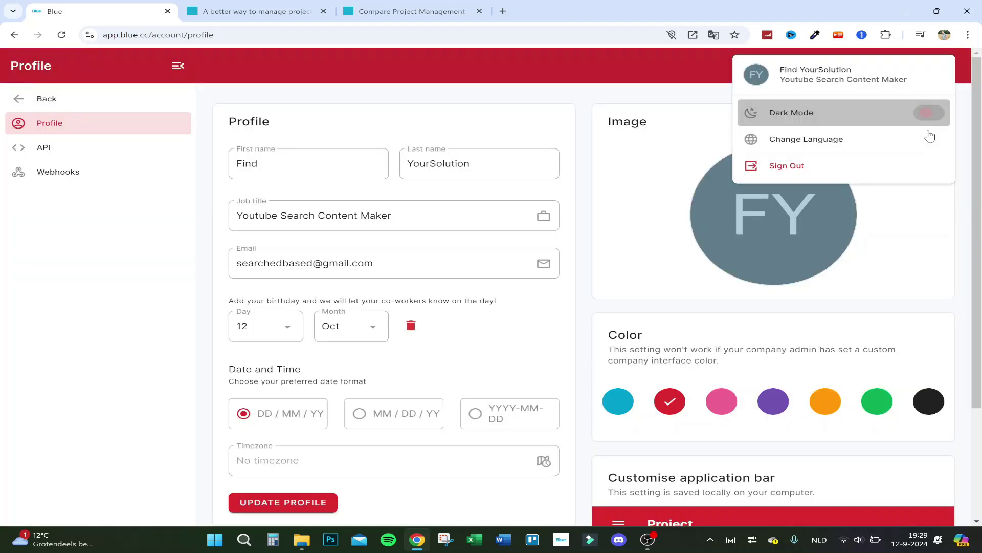
pyautogui.click(658, 389)
pyautogui.click(618, 401)
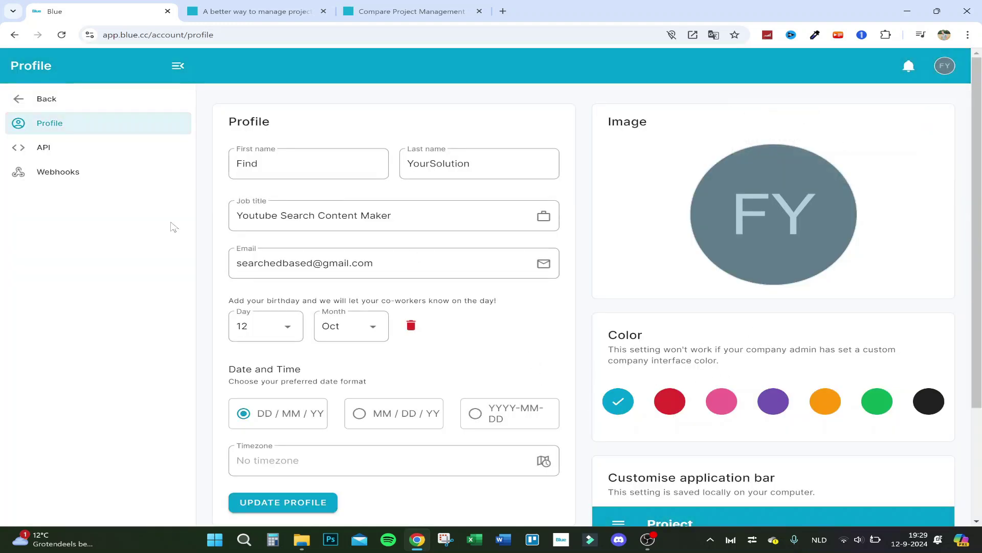
pyautogui.click(92, 152)
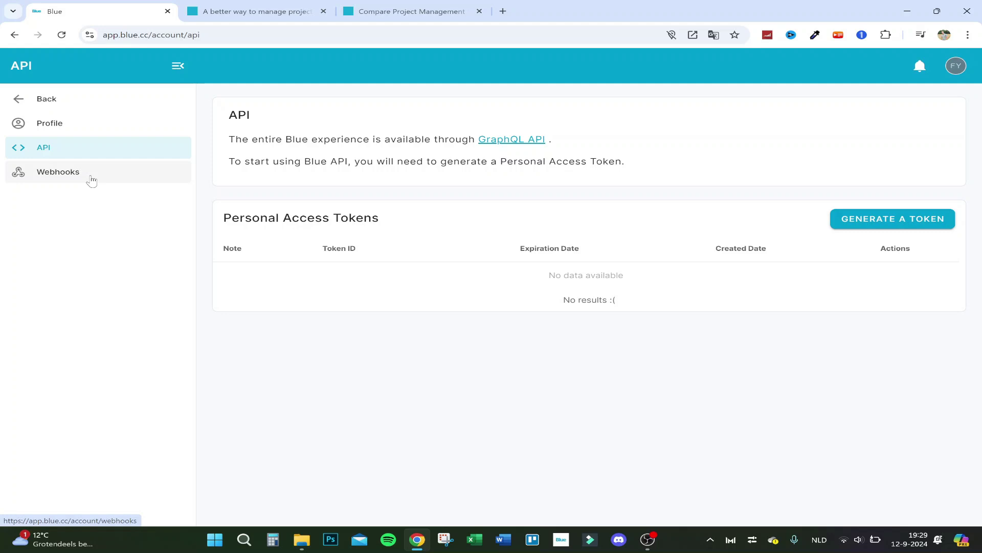
# View Webhooks, go back to the overview, and browse the language list keeping English.
pyautogui.click(92, 180)
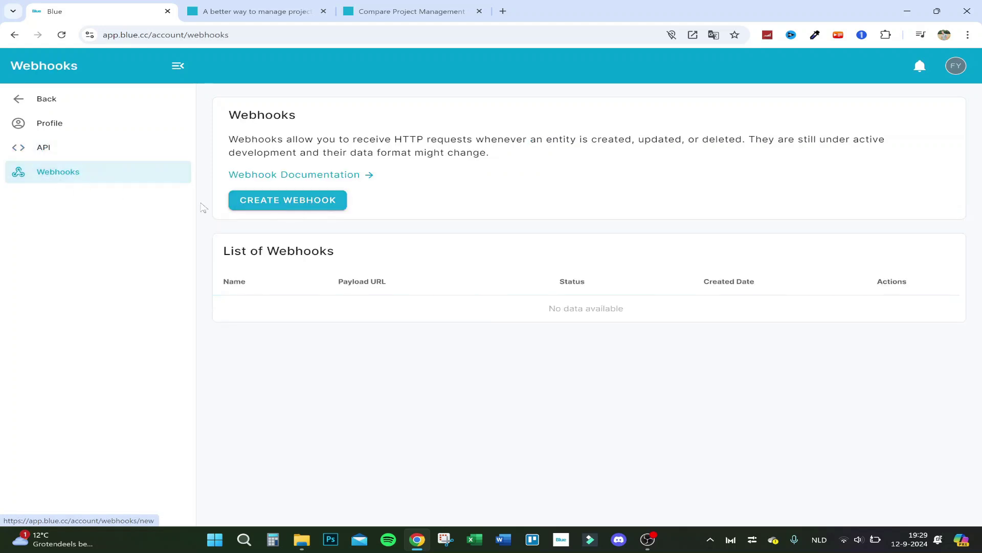
pyautogui.click(42, 93)
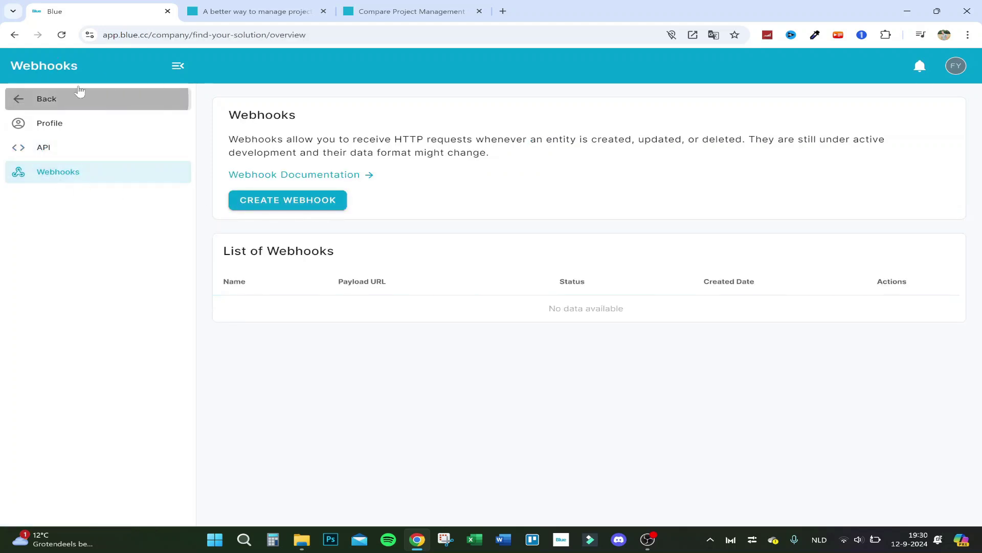
pyautogui.click(949, 71)
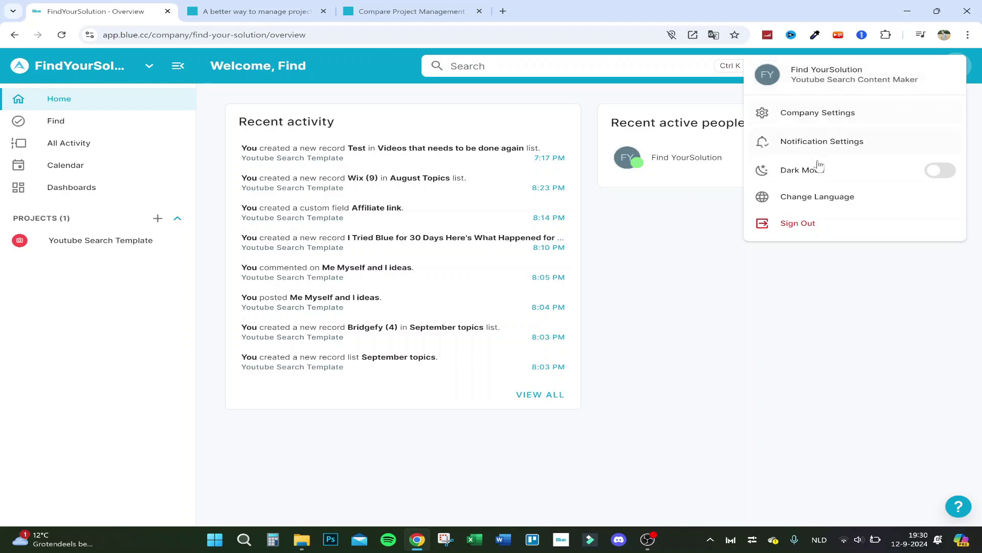
pyautogui.click(827, 203)
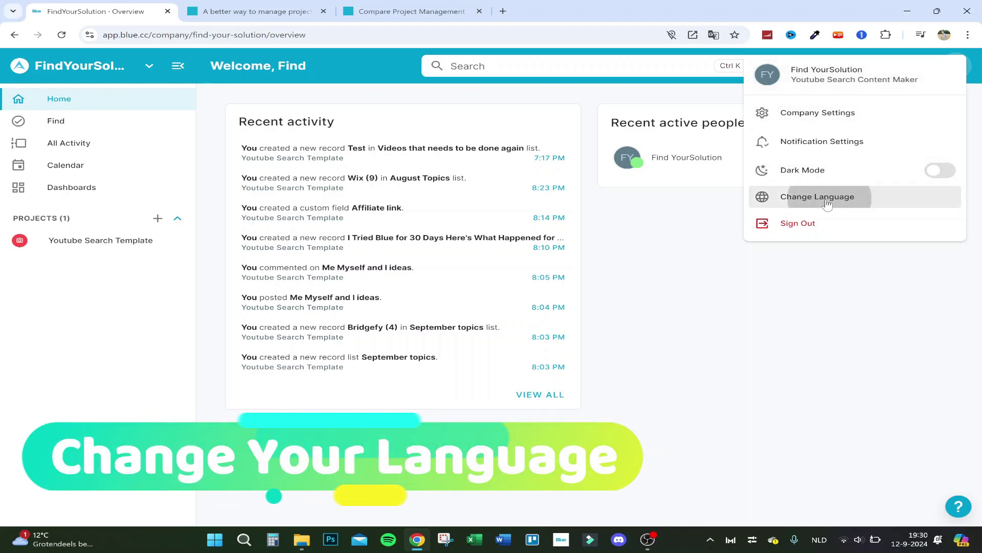
pyautogui.scroll(-5, 448, 316)
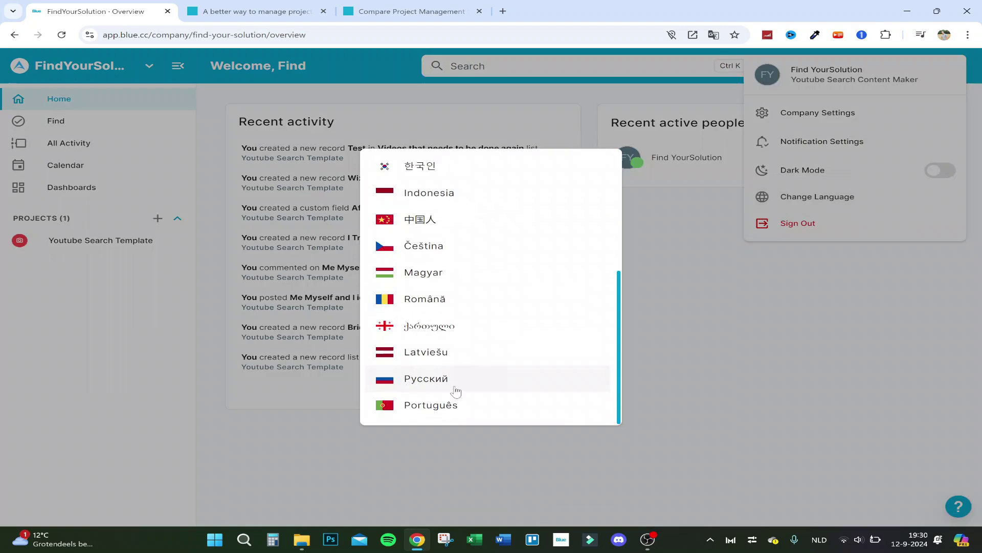
pyautogui.scroll(4, 443, 289)
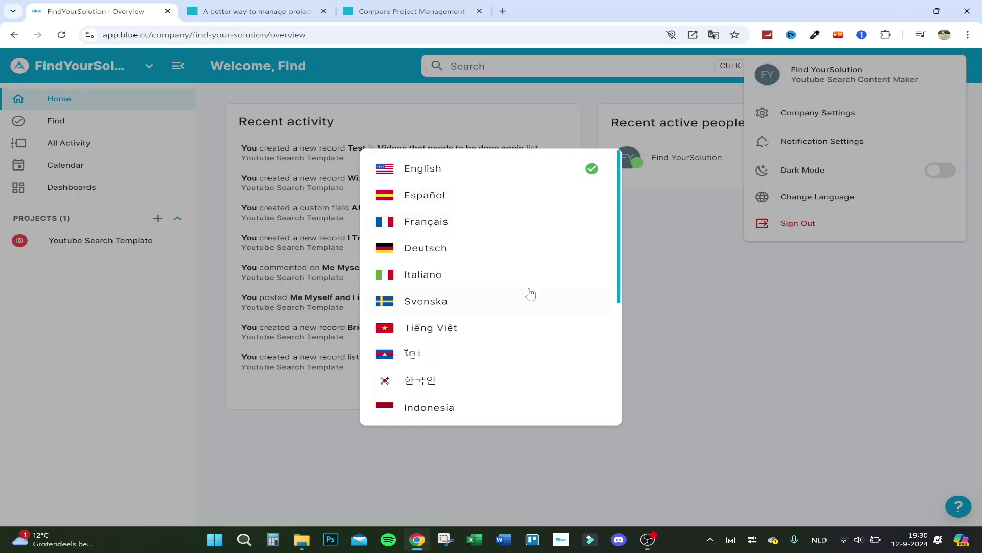
pyautogui.click(775, 349)
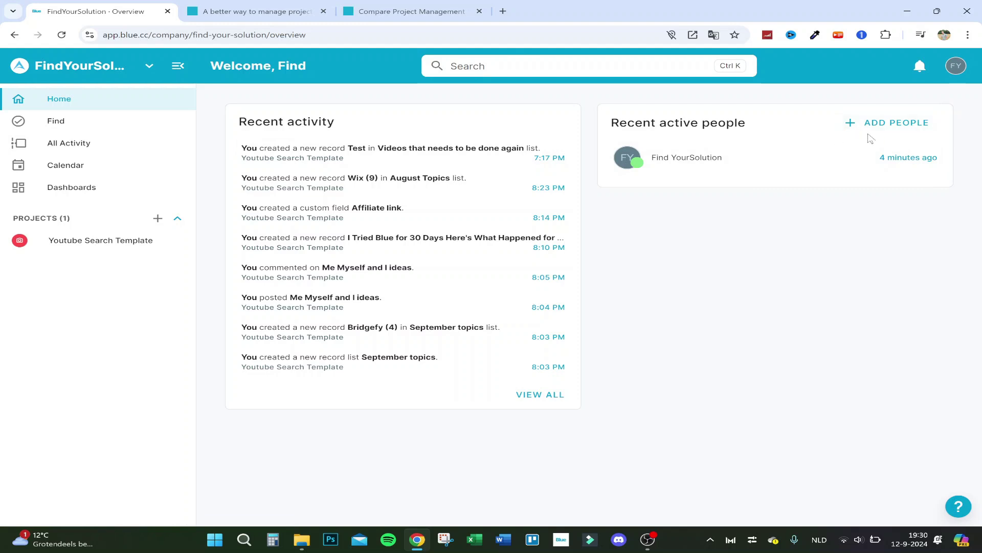
pyautogui.click(469, 71)
pyautogui.write('wix')
pyautogui.press('Return')
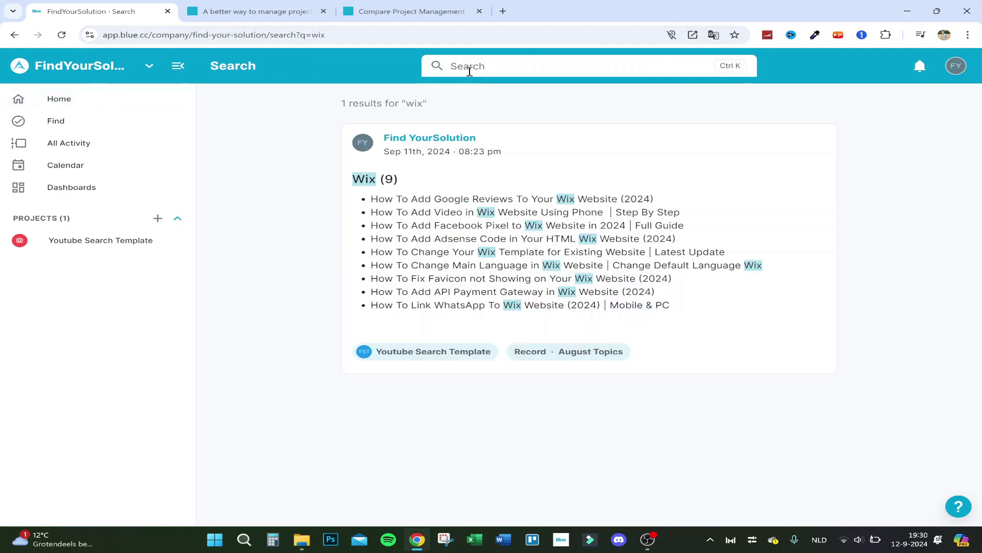
pyautogui.click(469, 72)
pyautogui.write('wix')
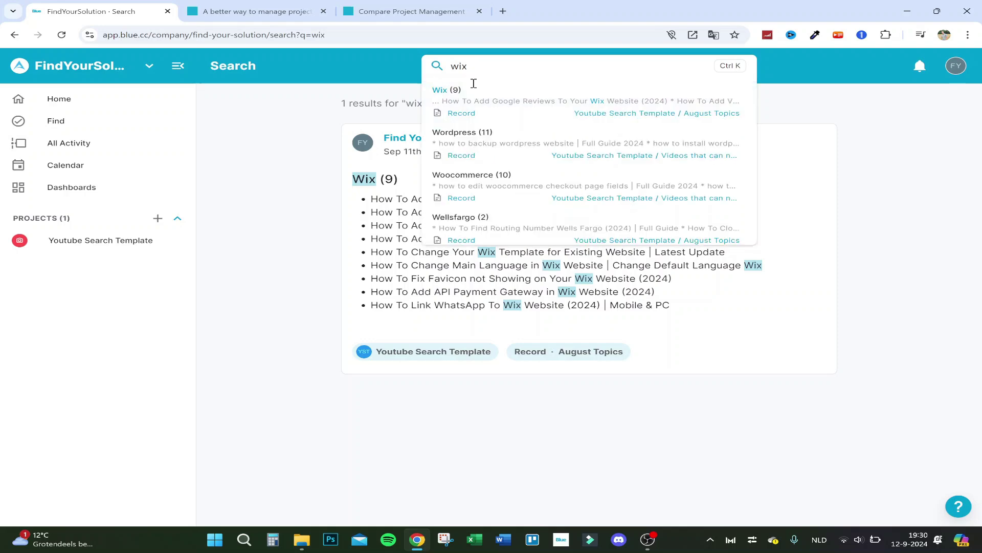
pyautogui.click(494, 117)
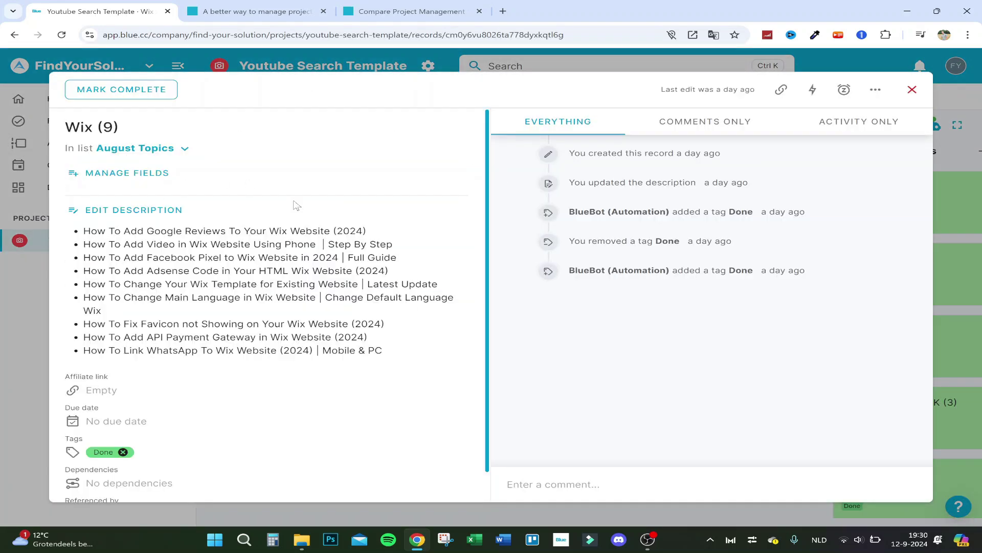
pyautogui.click(941, 267)
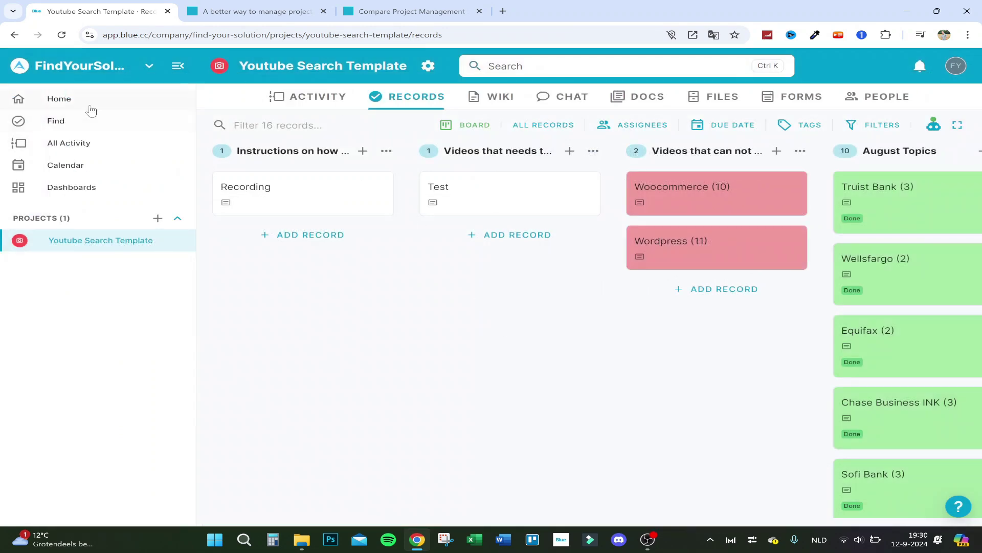
pyautogui.click(57, 99)
# Switch to the blue.cc homepage and highlight parts of the customer logos tagline.
pyautogui.click(258, 10)
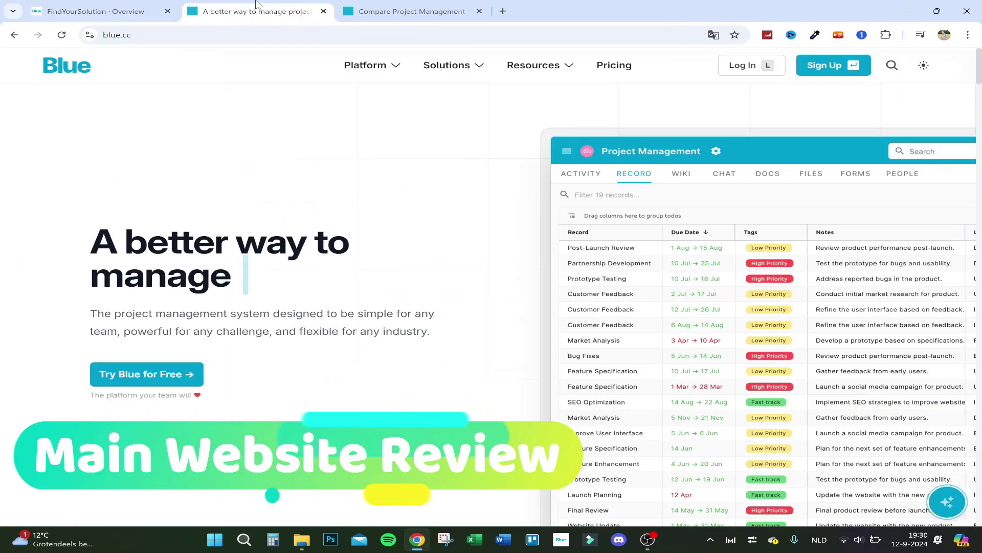
pyautogui.scroll(-5, 600, 301)
pyautogui.scroll(-10, 599, 300)
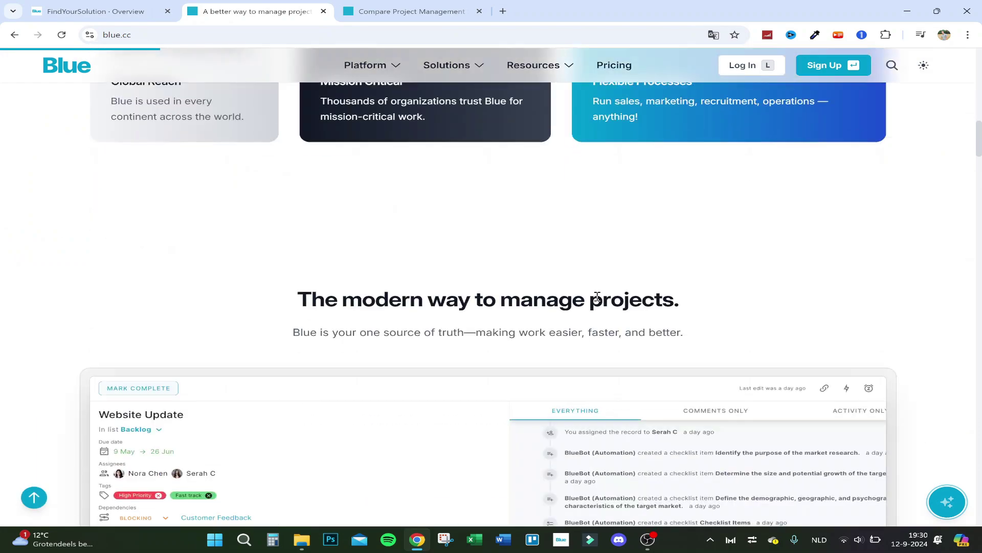
pyautogui.scroll(1, 600, 301)
pyautogui.scroll(10, 600, 301)
pyautogui.scroll(-1, 600, 300)
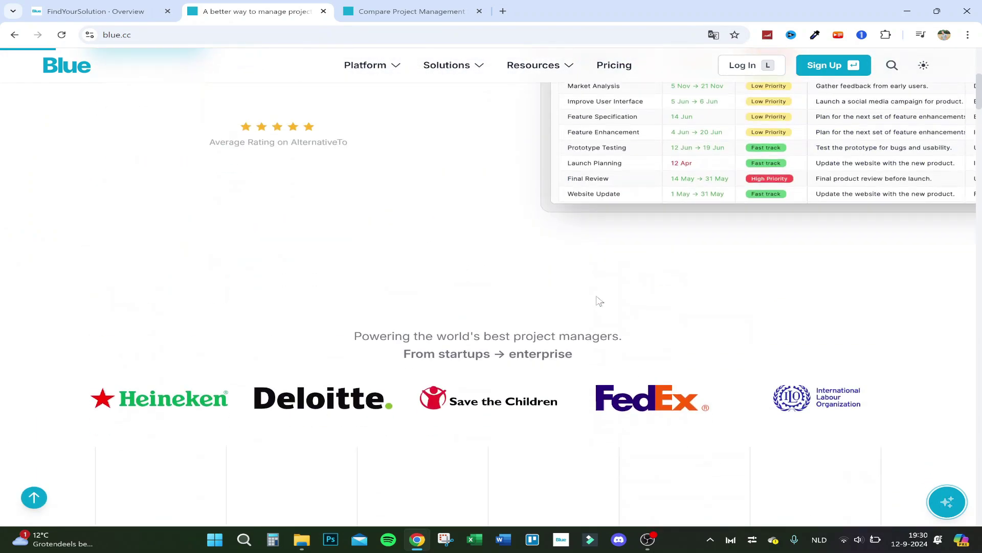
pyautogui.scroll(-2, 600, 301)
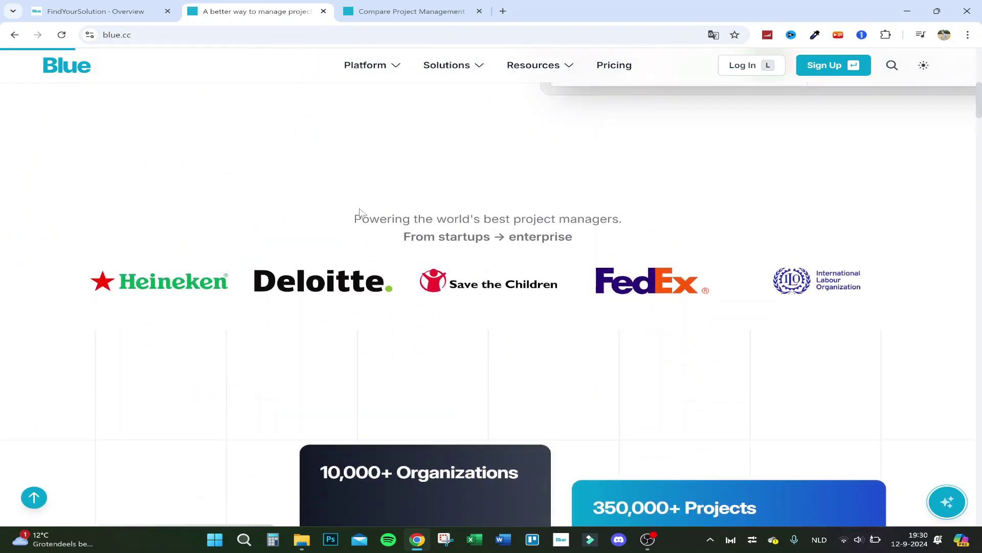
pyautogui.moveTo(360, 212); pyautogui.dragTo(428, 213)
pyautogui.click(248, 225)
pyautogui.moveTo(498, 234); pyautogui.dragTo(573, 236)
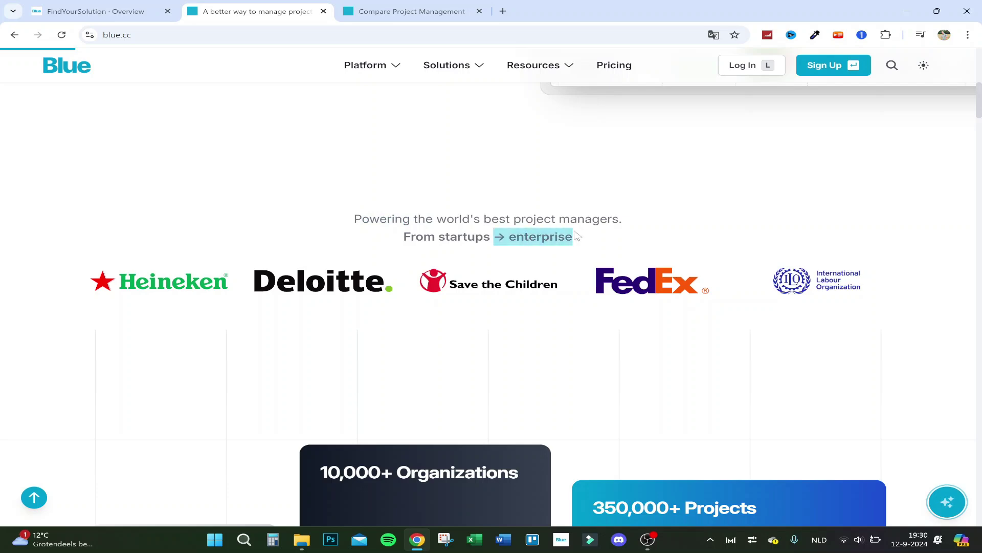
pyautogui.click(509, 231)
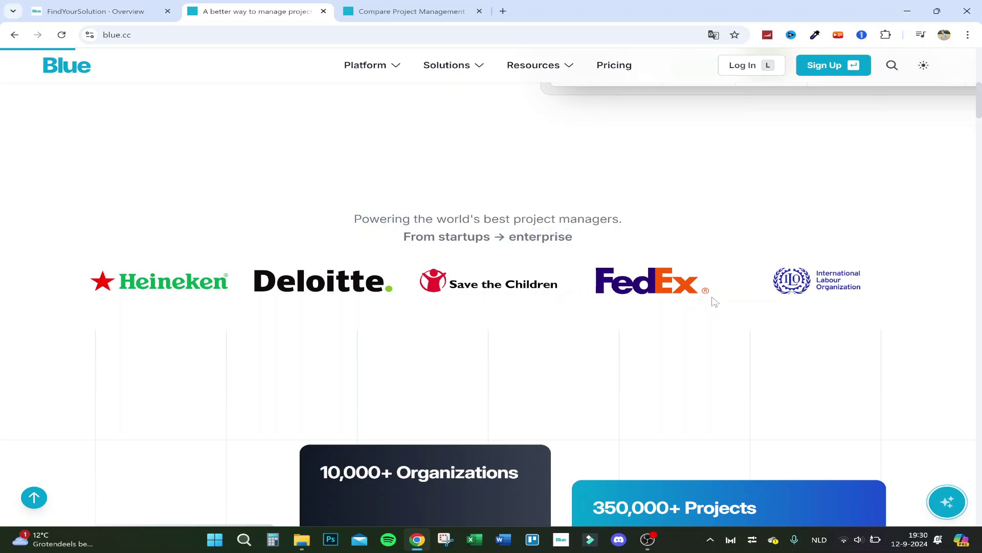
# Scroll through the testimonials down to the '#1 Blue is simple to use' section.
pyautogui.scroll(-15, 397, 326)
pyautogui.scroll(8, 397, 325)
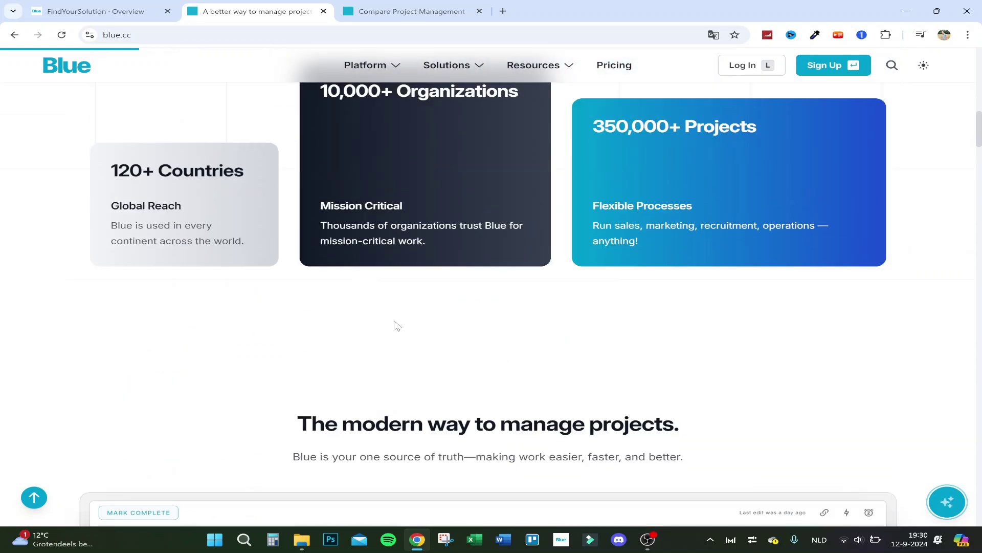
pyautogui.scroll(-15, 200, 239)
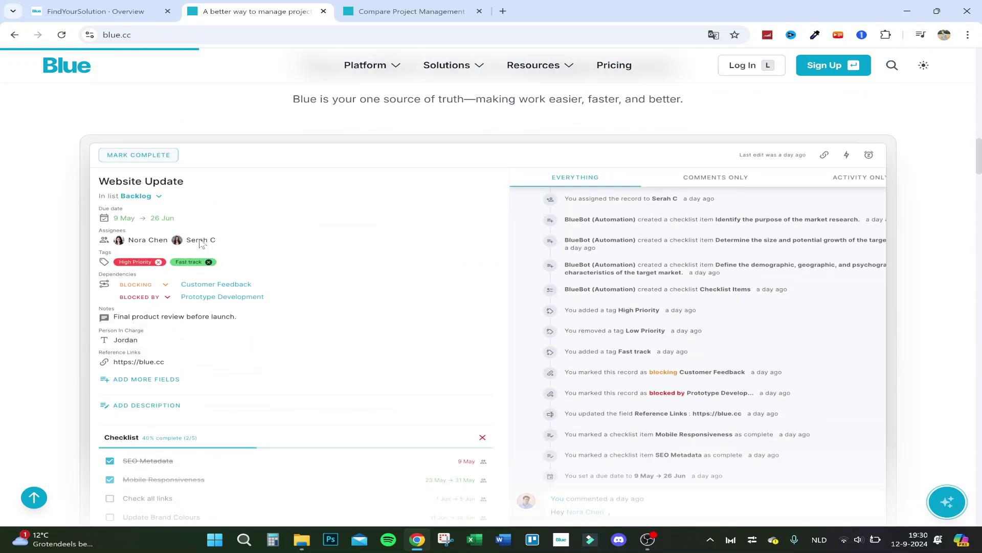
pyautogui.scroll(7, 200, 240)
pyautogui.scroll(1, 202, 243)
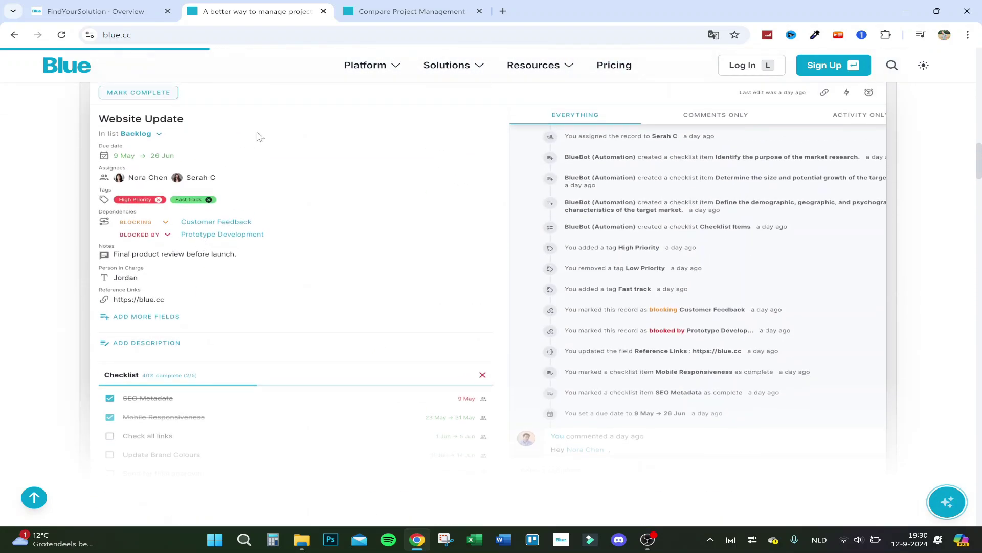
pyautogui.scroll(2, 335, 340)
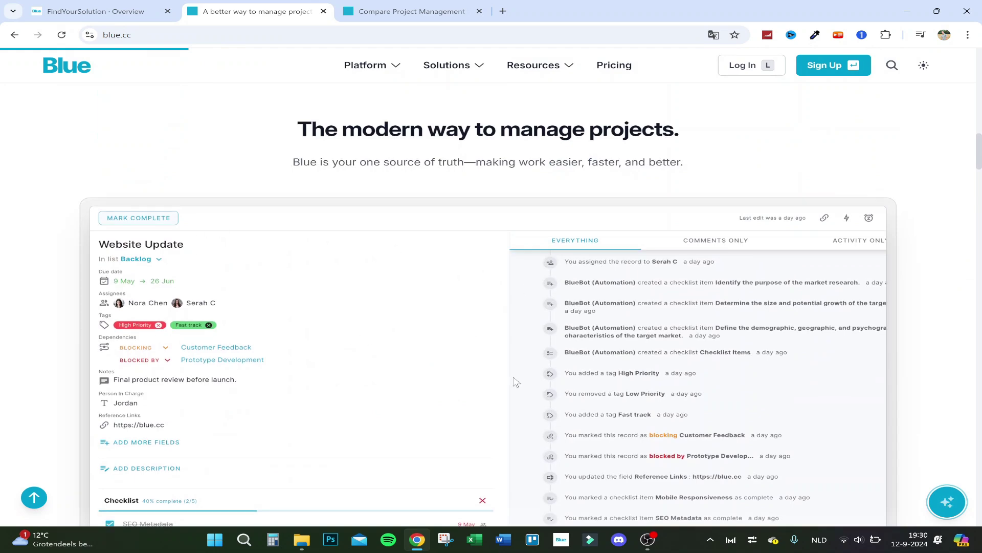
pyautogui.scroll(-4, 406, 291)
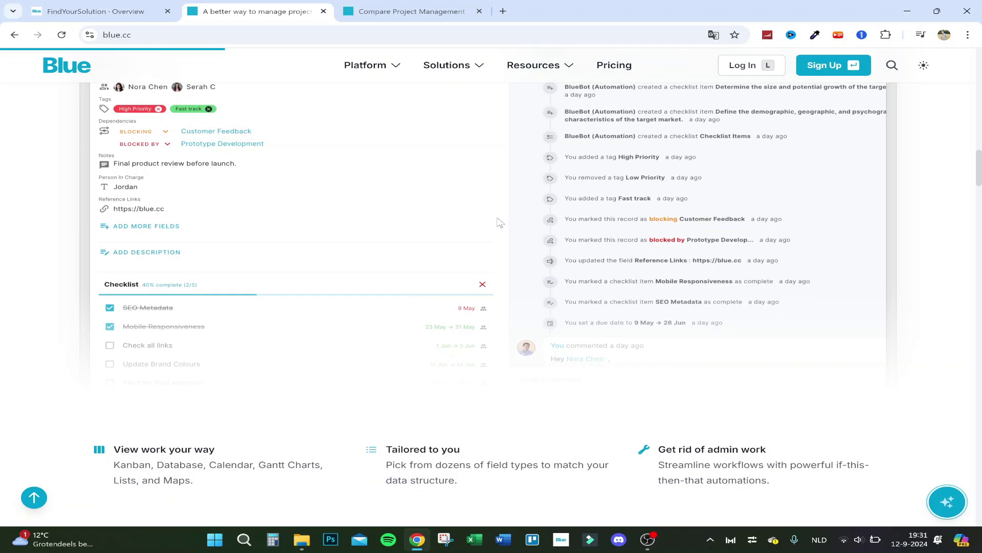
pyautogui.scroll(-8, 432, 261)
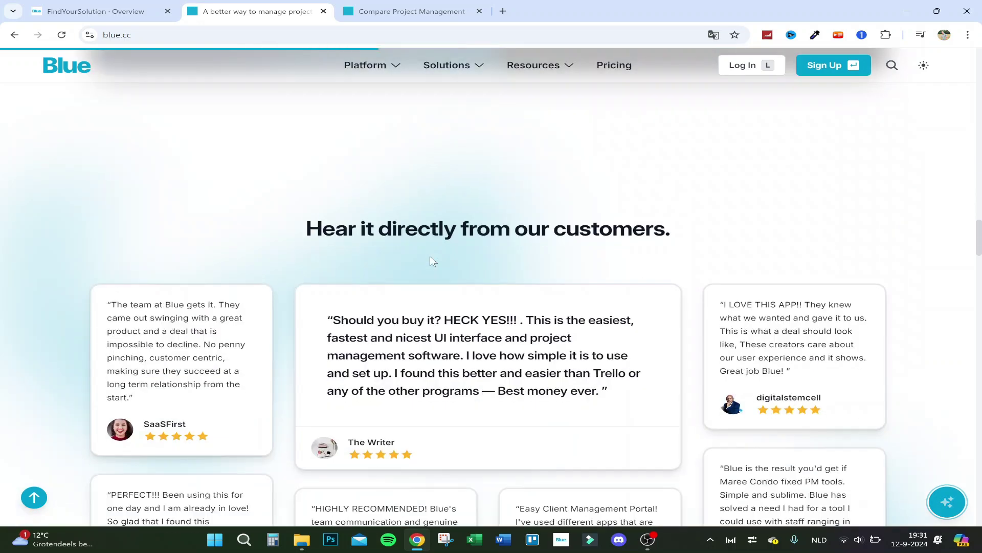
pyautogui.scroll(4, 432, 261)
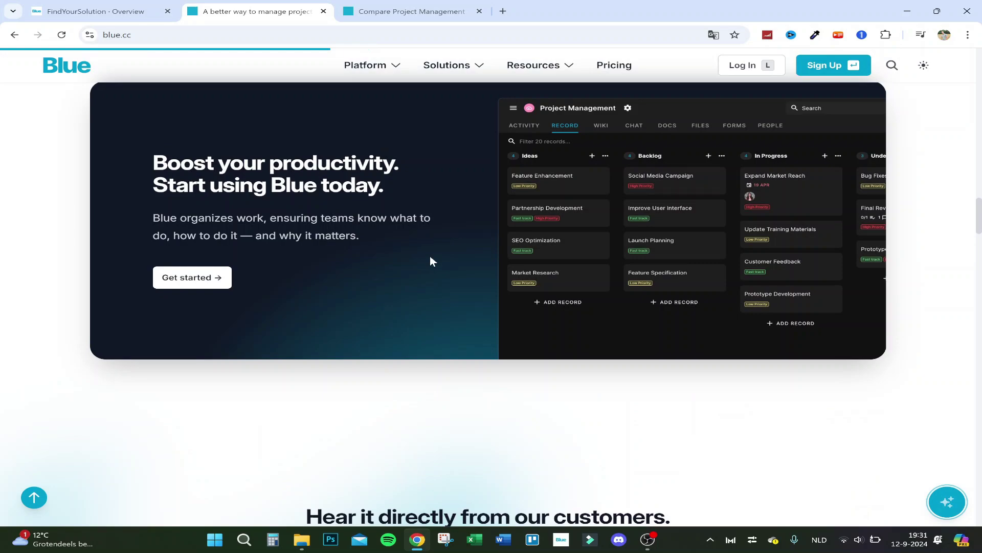
pyautogui.scroll(-10, 431, 261)
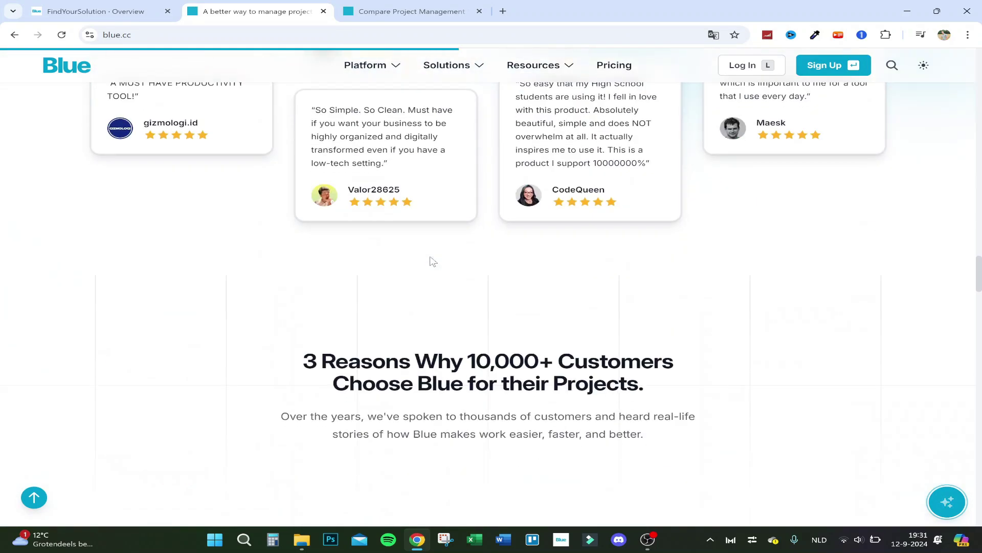
pyautogui.scroll(-10, 432, 261)
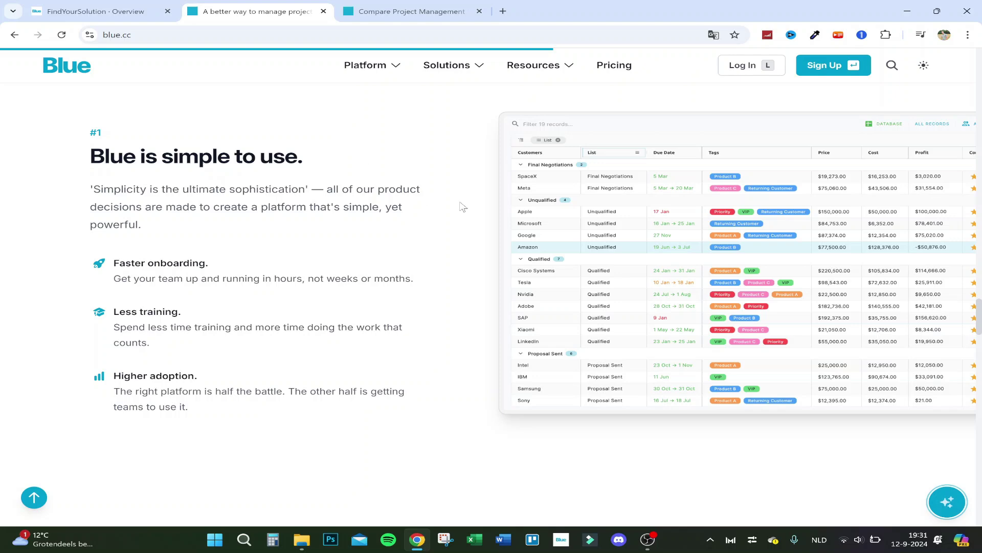
# Scroll through the page, then switch to the project management comparison page.
pyautogui.scroll(-9, 463, 207)
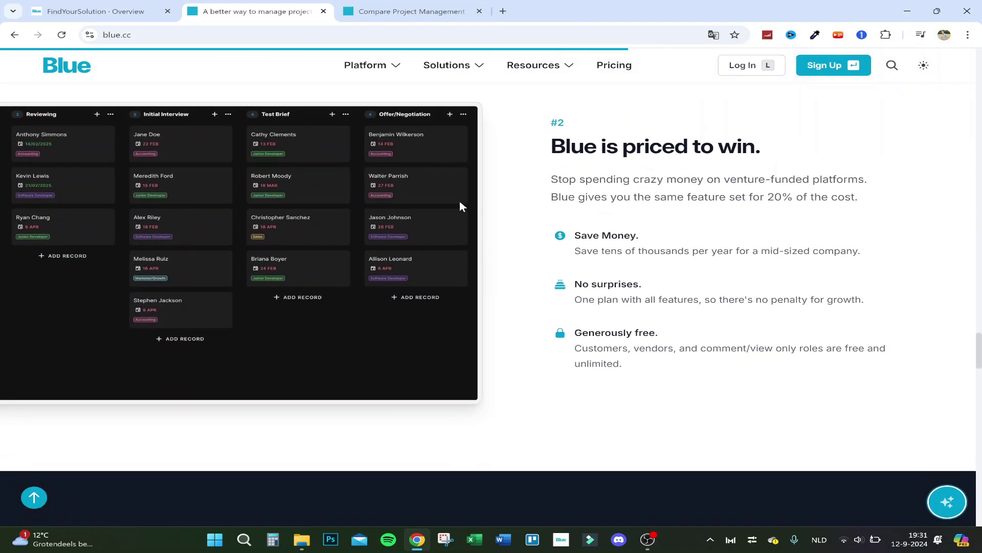
pyautogui.scroll(-2, 462, 207)
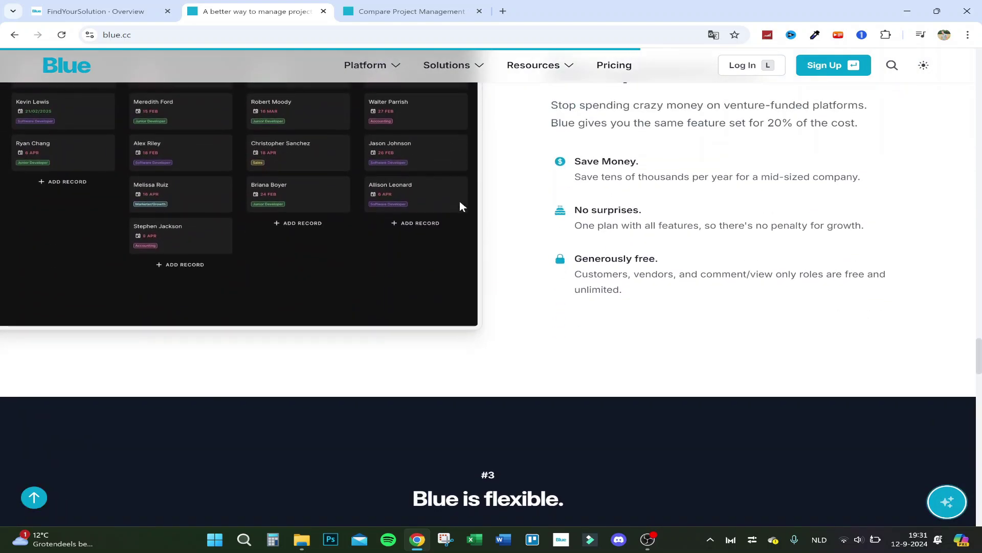
pyautogui.scroll(-7, 462, 207)
pyautogui.scroll(-15, 460, 202)
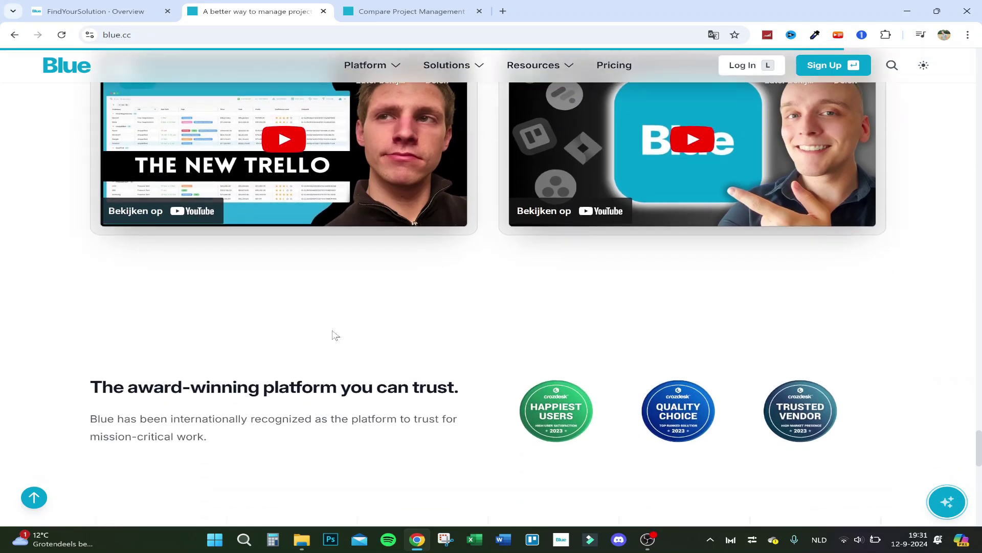
pyautogui.scroll(3, 334, 333)
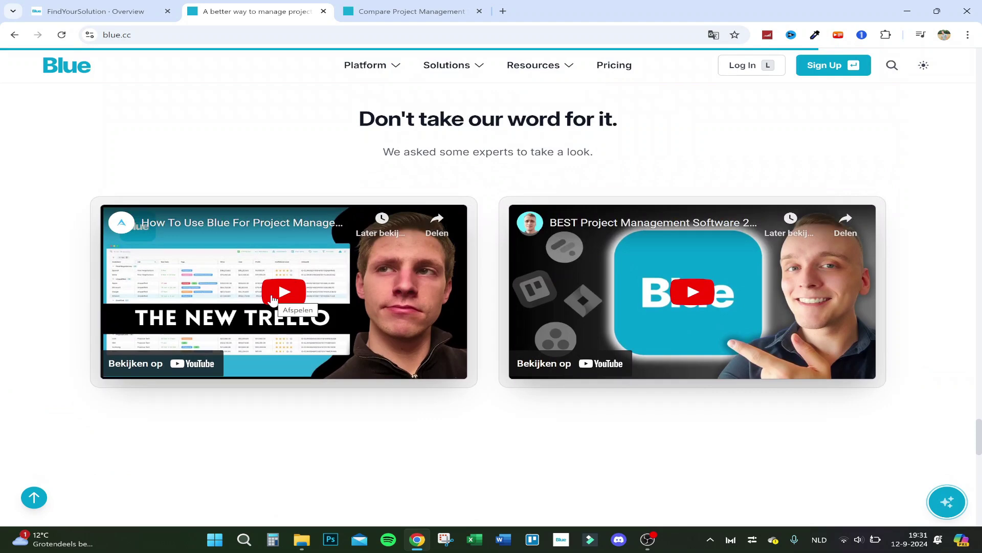
pyautogui.scroll(-4, 273, 299)
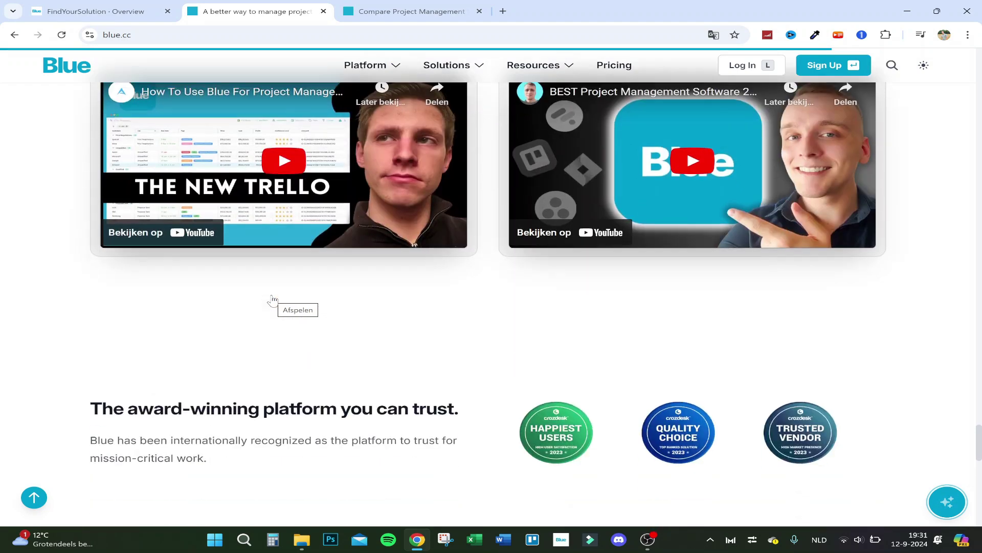
pyautogui.scroll(2, 349, 169)
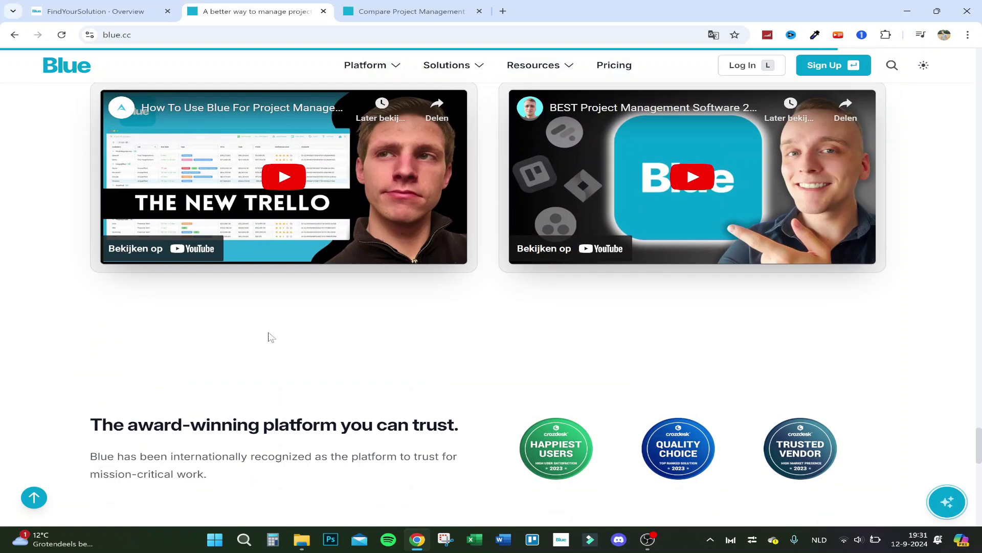
pyautogui.scroll(-5, 270, 336)
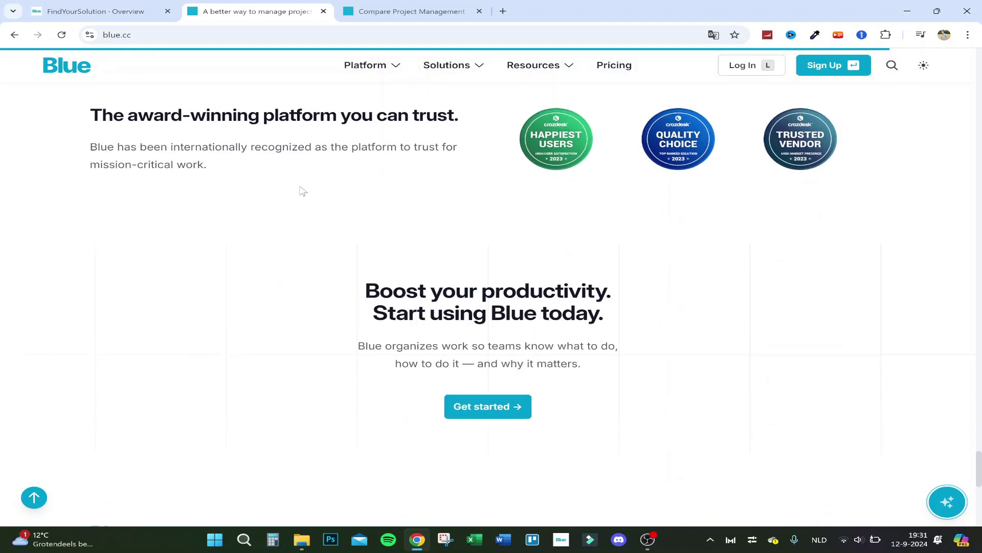
pyautogui.scroll(-6, 302, 191)
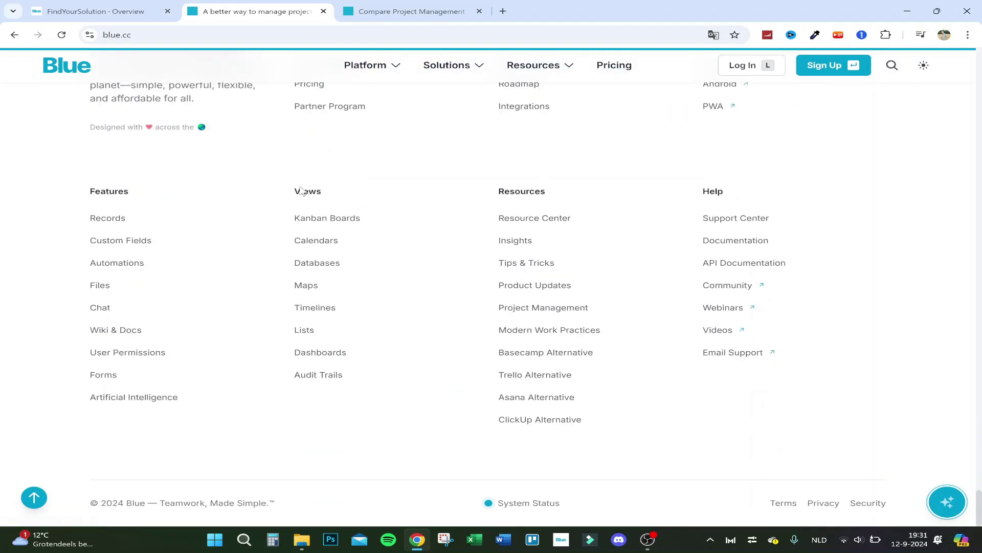
pyautogui.scroll(15, 301, 191)
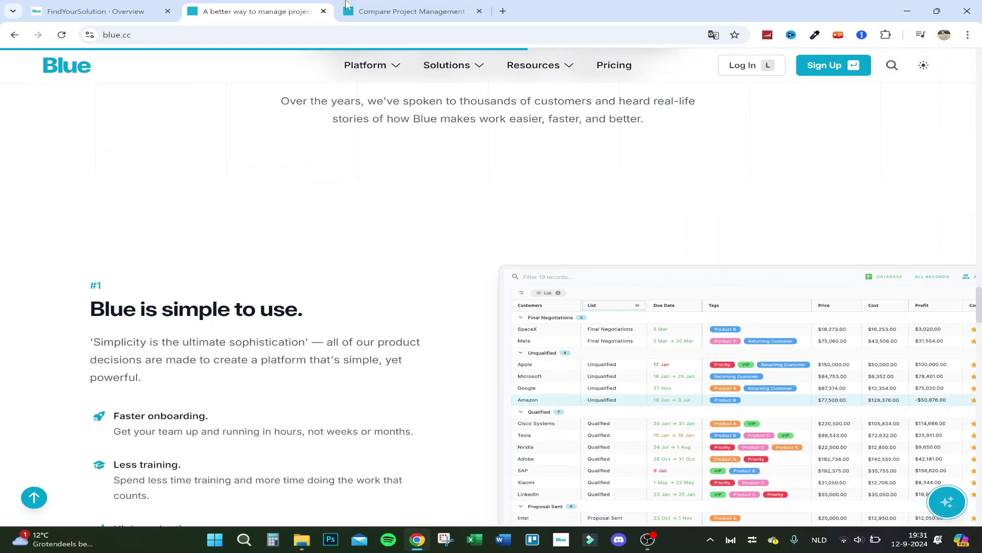
pyautogui.click(404, 10)
pyautogui.scroll(-5, 231, 111)
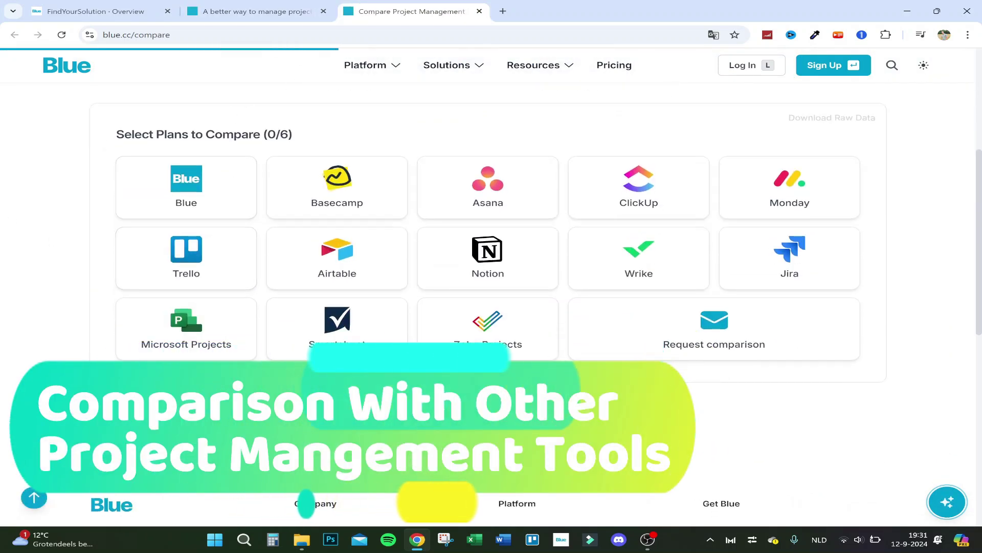
# Add Blue Standard and ClickUp Business to the comparison.
pyautogui.click(182, 171)
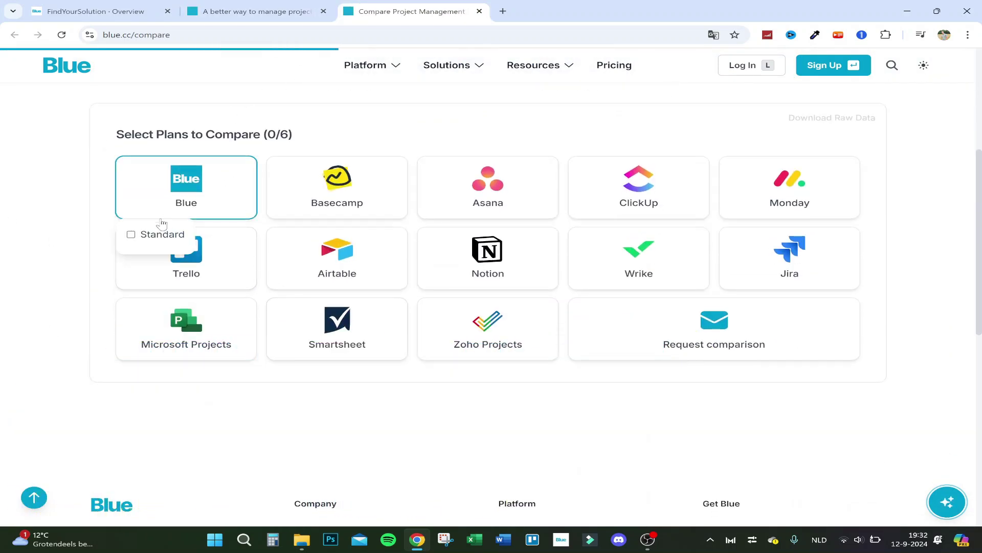
pyautogui.click(132, 236)
pyautogui.click(586, 188)
pyautogui.click(585, 271)
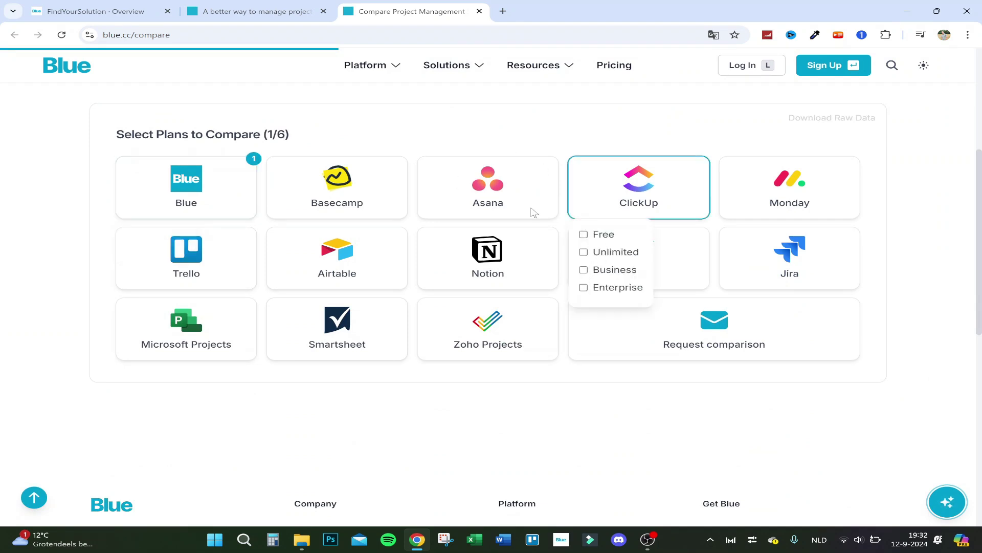
# Add Asana Advanced and Notion Business to the comparison, after checking Monday's plans.
pyautogui.click(489, 163)
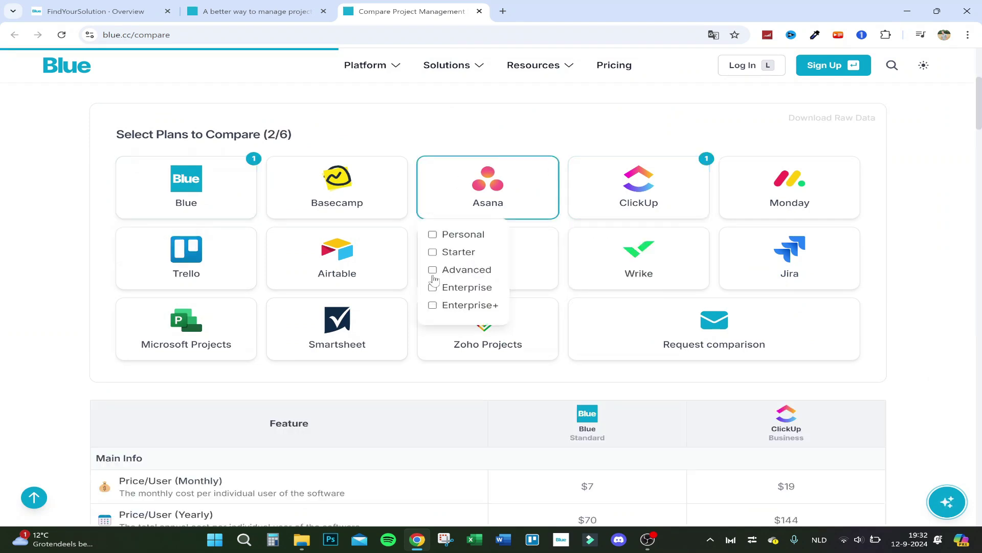
pyautogui.click(432, 269)
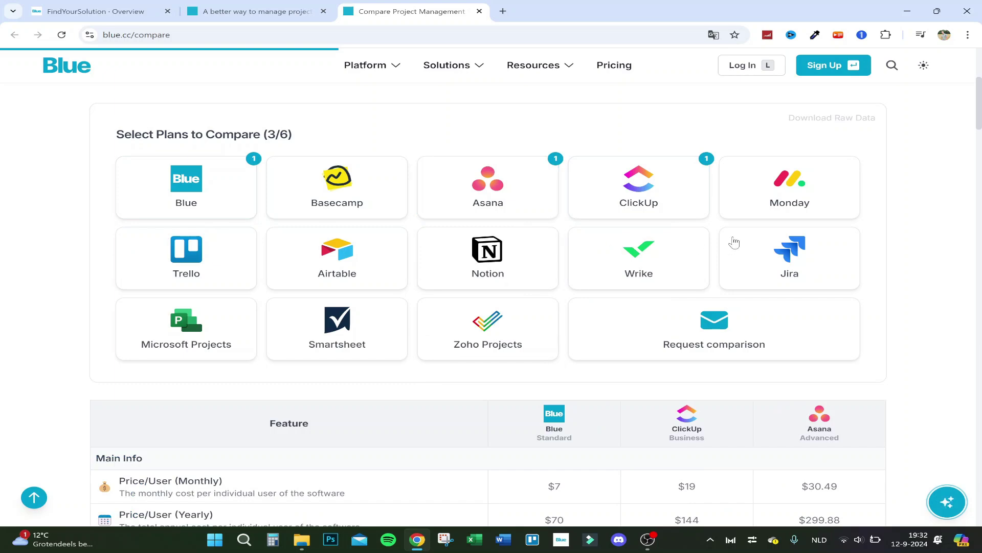
pyautogui.click(750, 218)
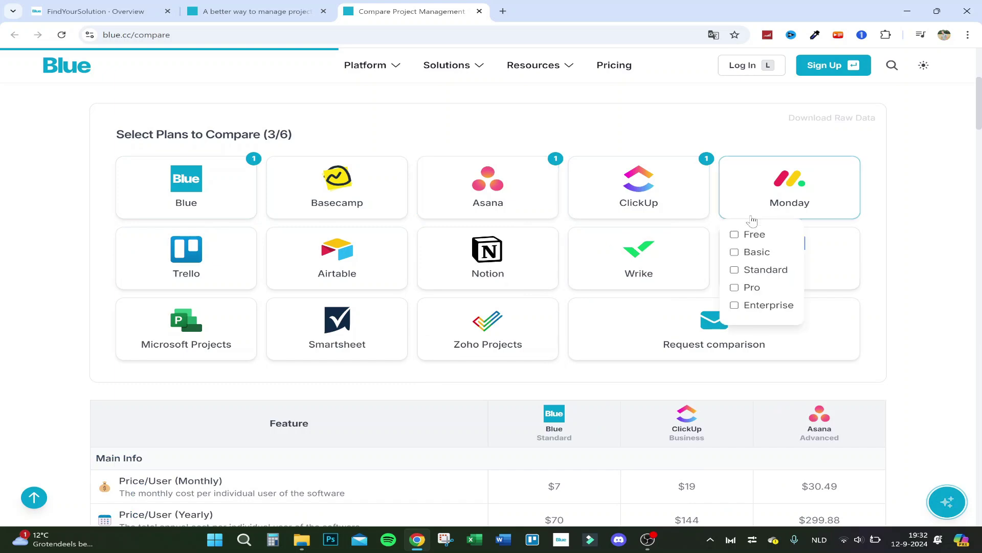
pyautogui.click(493, 251)
pyautogui.click(443, 343)
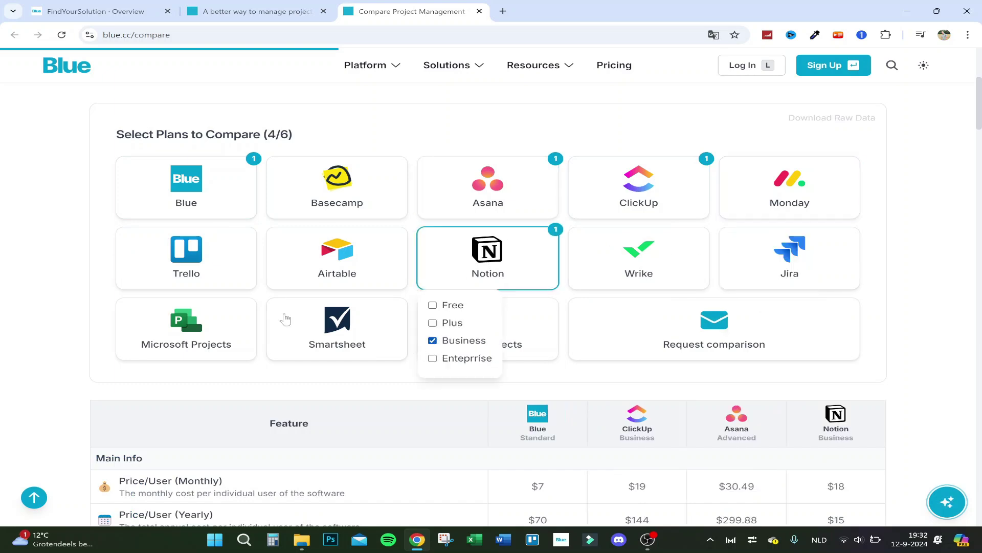
pyautogui.scroll(-4, 23, 267)
pyautogui.scroll(-2, 26, 248)
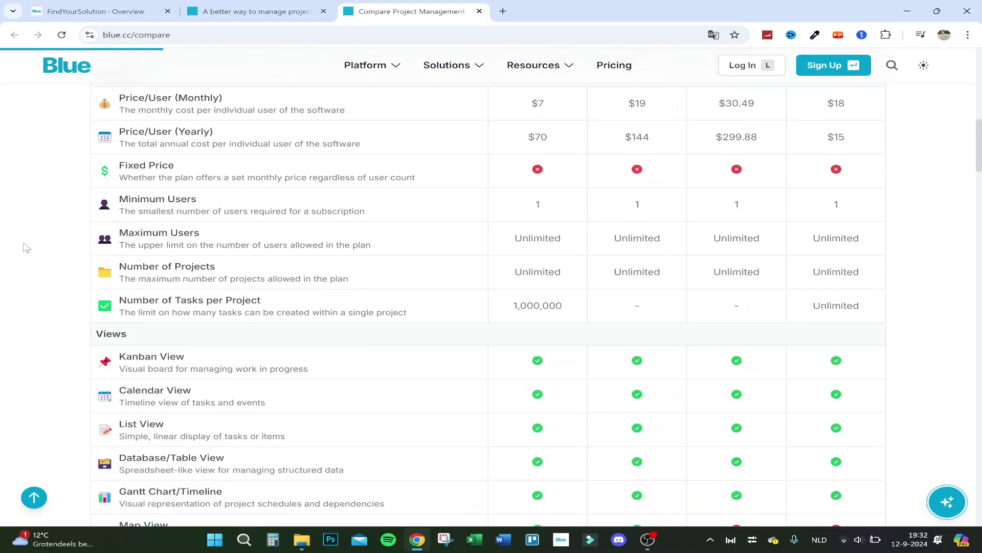
pyautogui.scroll(3, 577, 356)
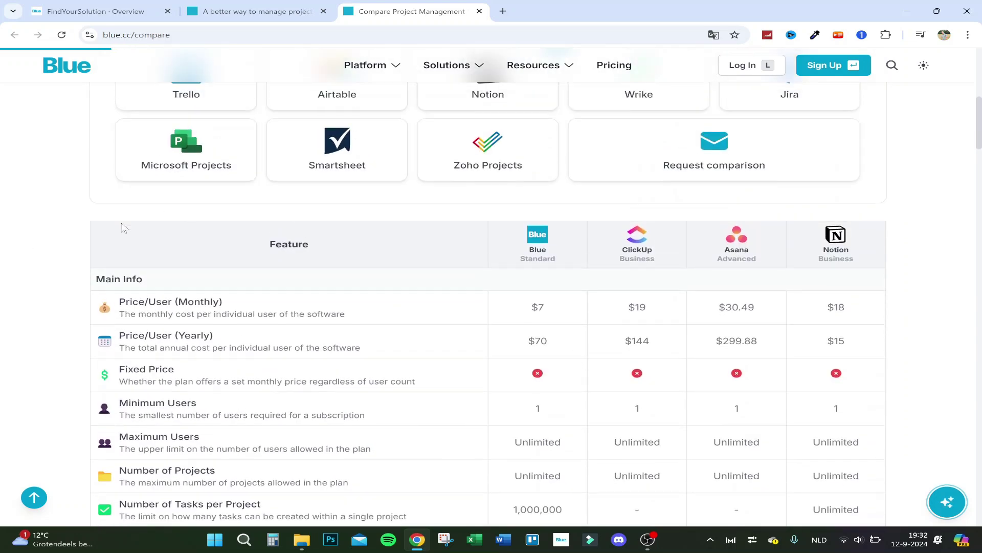
pyautogui.scroll(5, 507, 281)
pyautogui.scroll(-6, 507, 281)
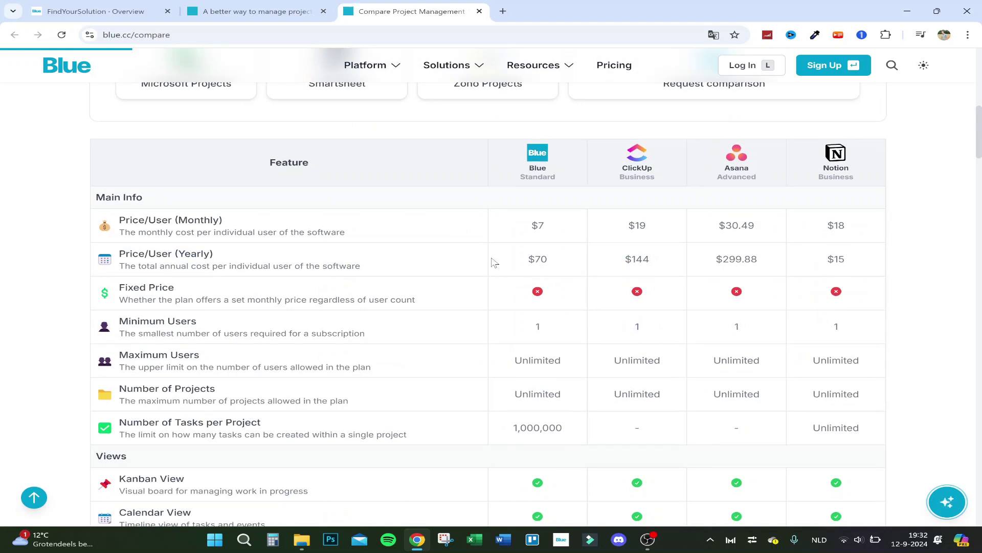
pyautogui.moveTo(493, 261); pyautogui.dragTo(870, 259)
pyautogui.click(870, 259)
pyautogui.hotkey('ctrl', 'a')
pyautogui.click(899, 187)
pyautogui.scroll(-7, 782, 310)
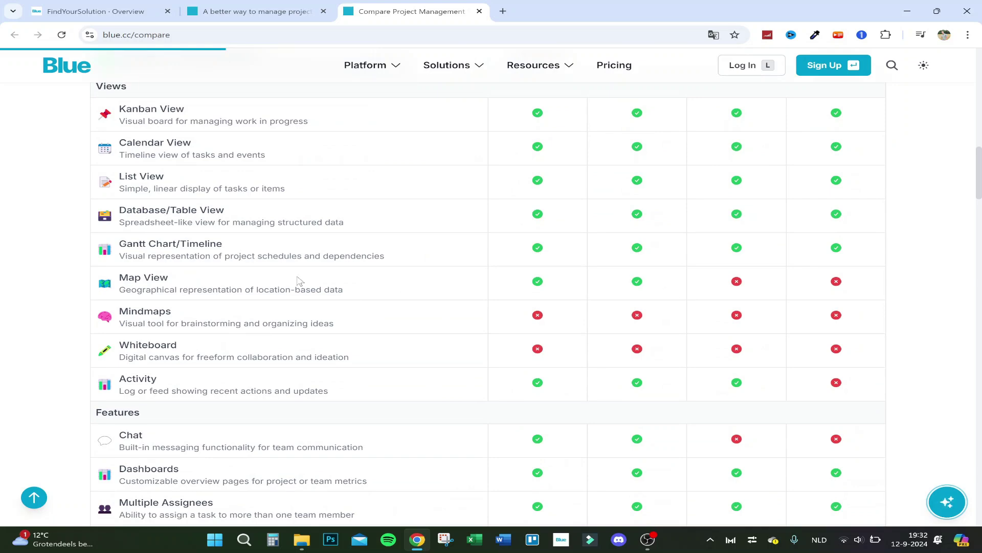
pyautogui.scroll(9, 592, 291)
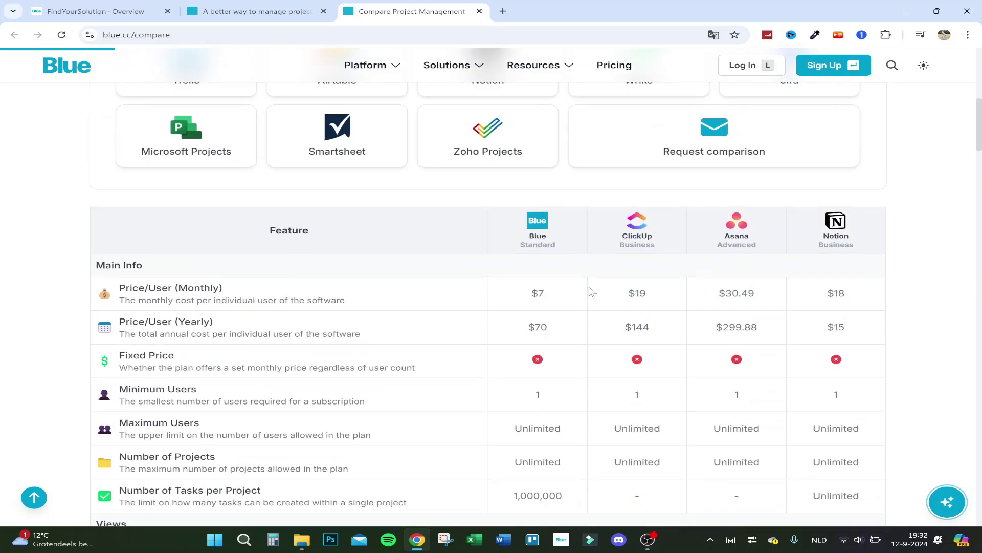
pyautogui.scroll(-1, 592, 292)
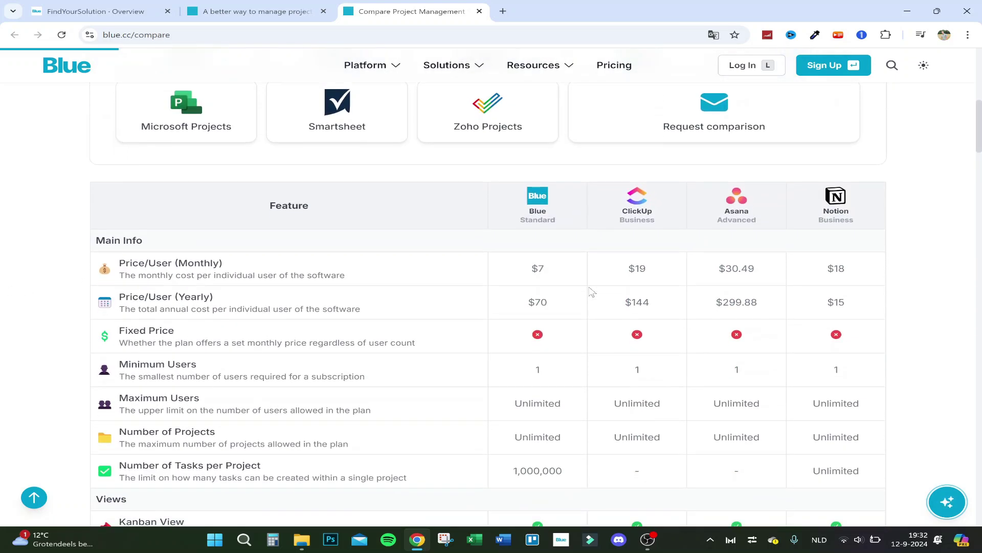
pyautogui.scroll(-7, 592, 292)
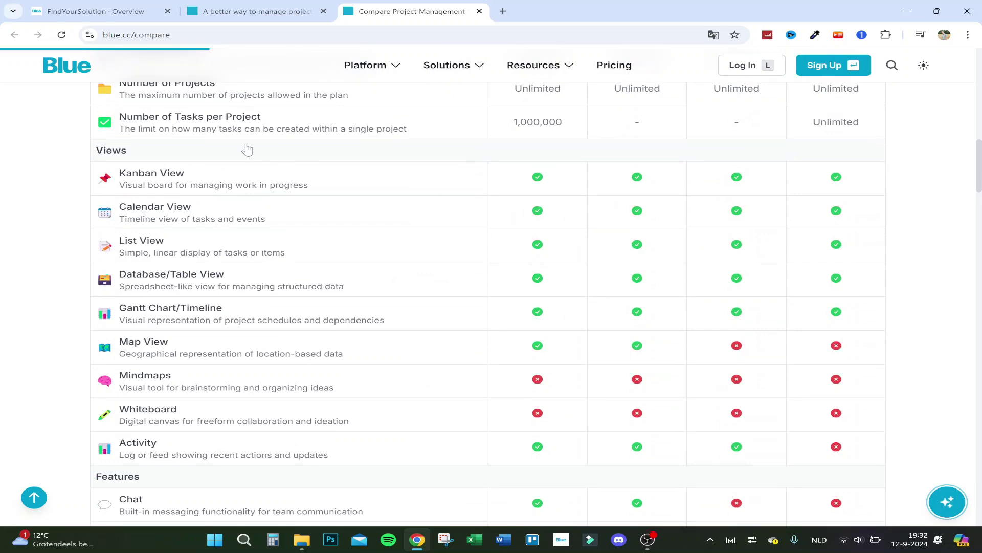
pyautogui.scroll(-4, 247, 149)
pyautogui.scroll(8, 608, 161)
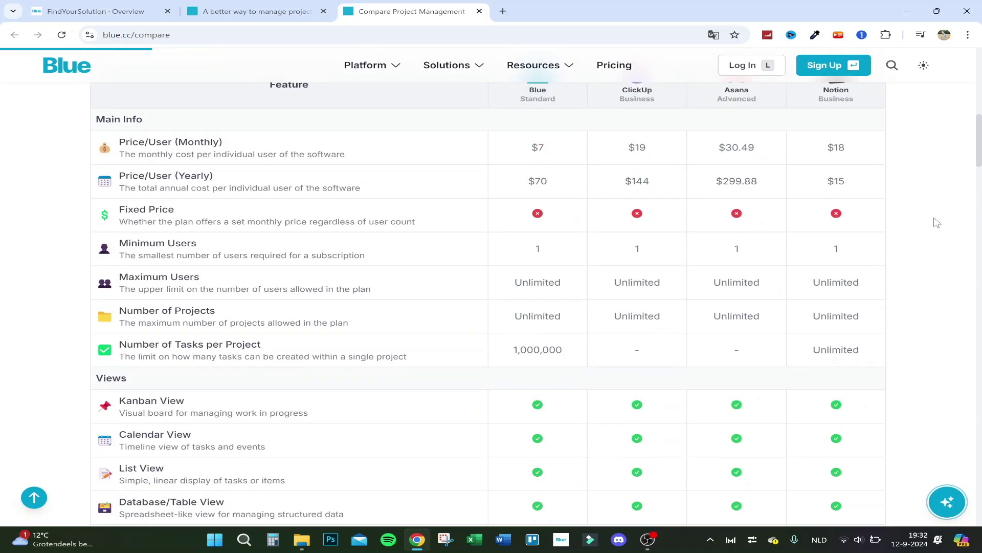
pyautogui.scroll(-11, 623, 358)
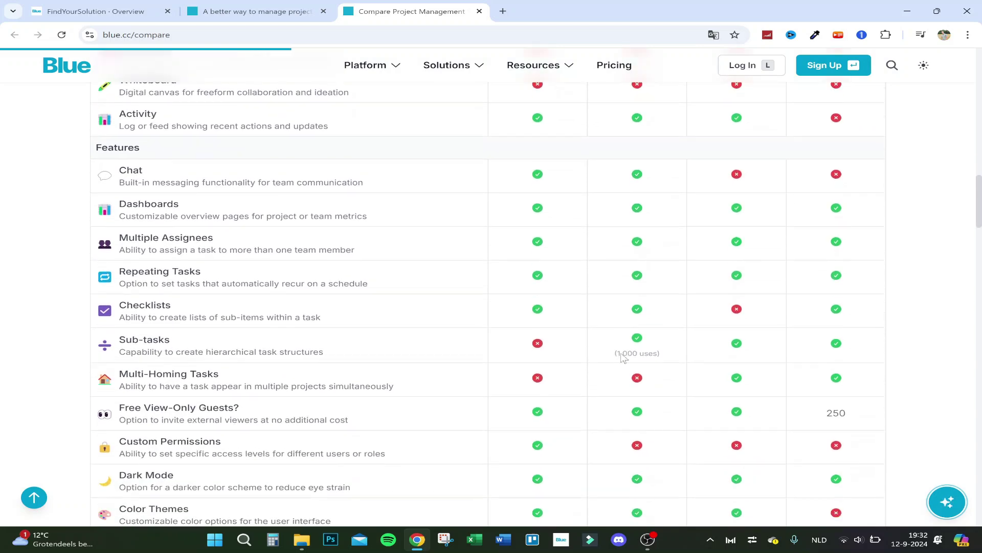
pyautogui.scroll(-13, 623, 358)
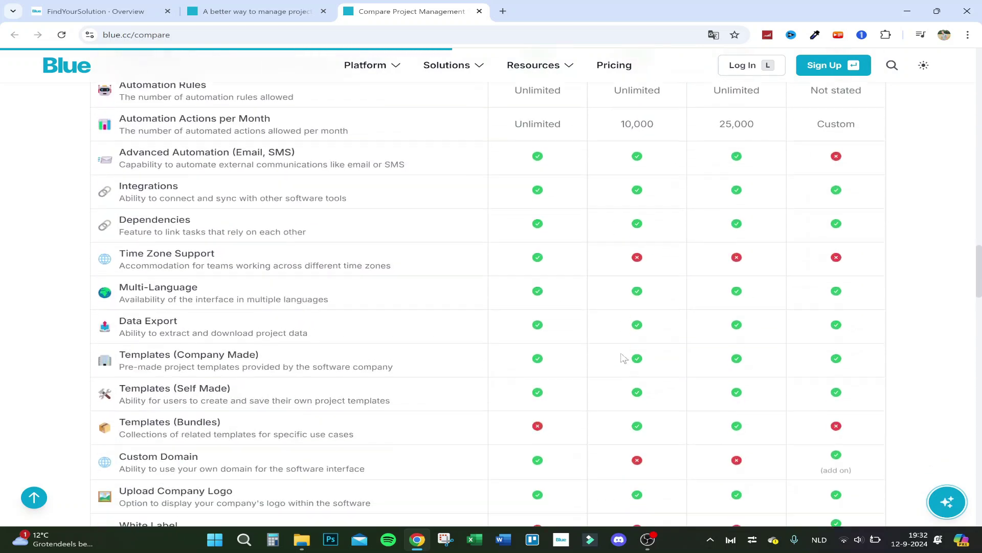
pyautogui.scroll(-12, 622, 358)
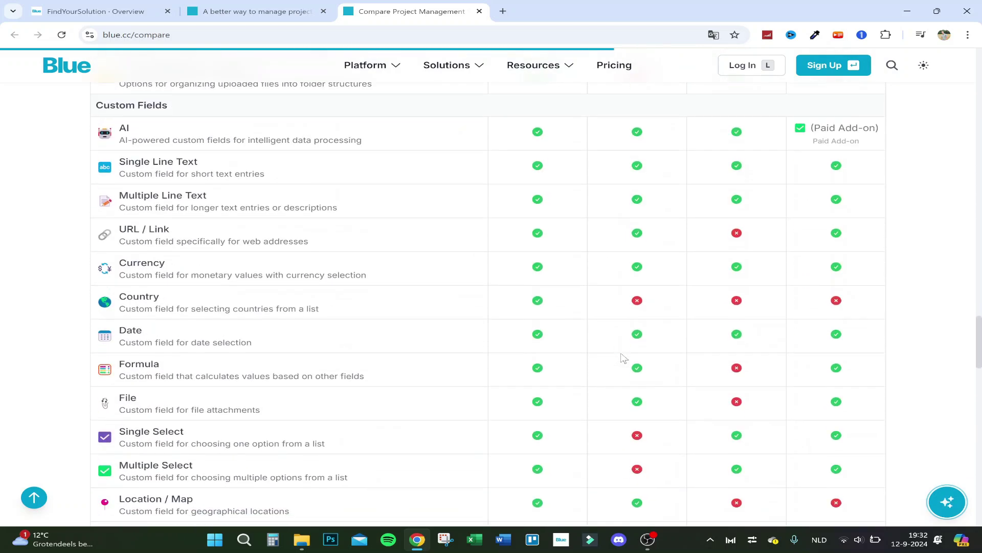
pyautogui.scroll(-18, 622, 358)
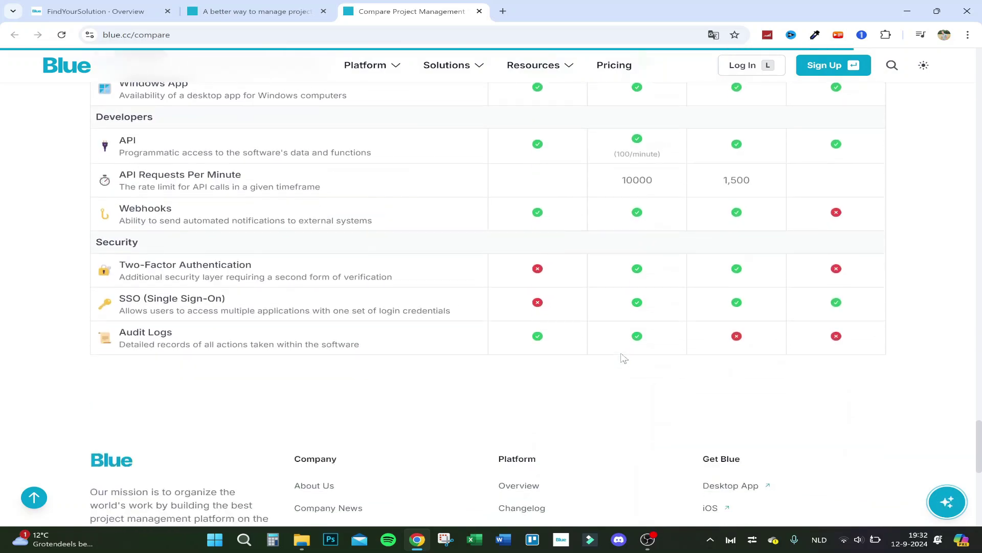
pyautogui.scroll(12, 624, 358)
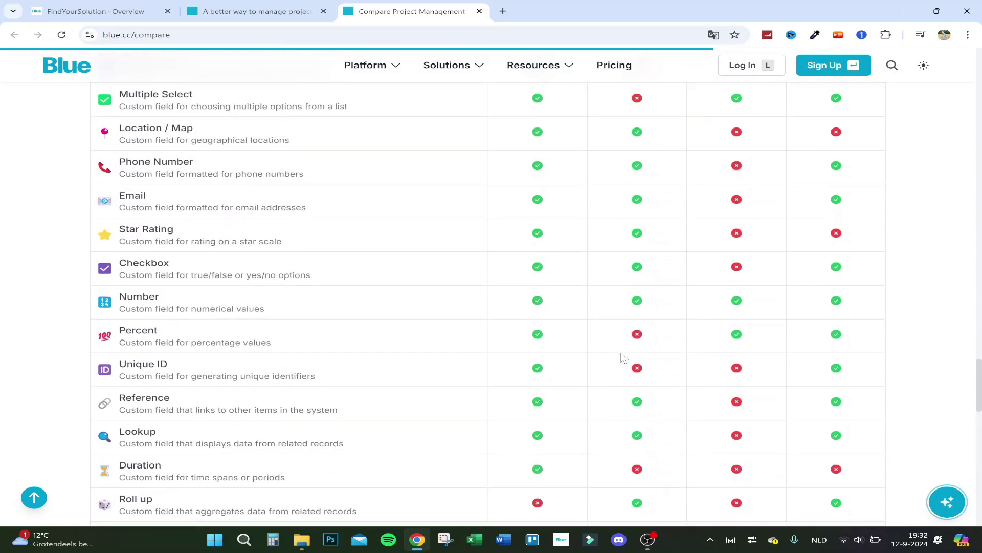
pyautogui.scroll(20, 624, 357)
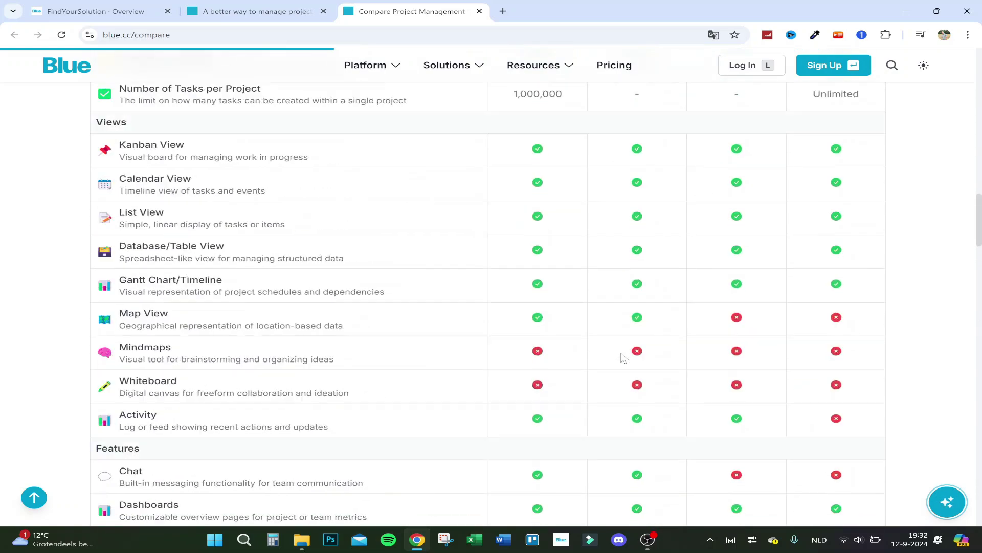
pyautogui.scroll(15, 620, 357)
pyautogui.scroll(-6, 152, 225)
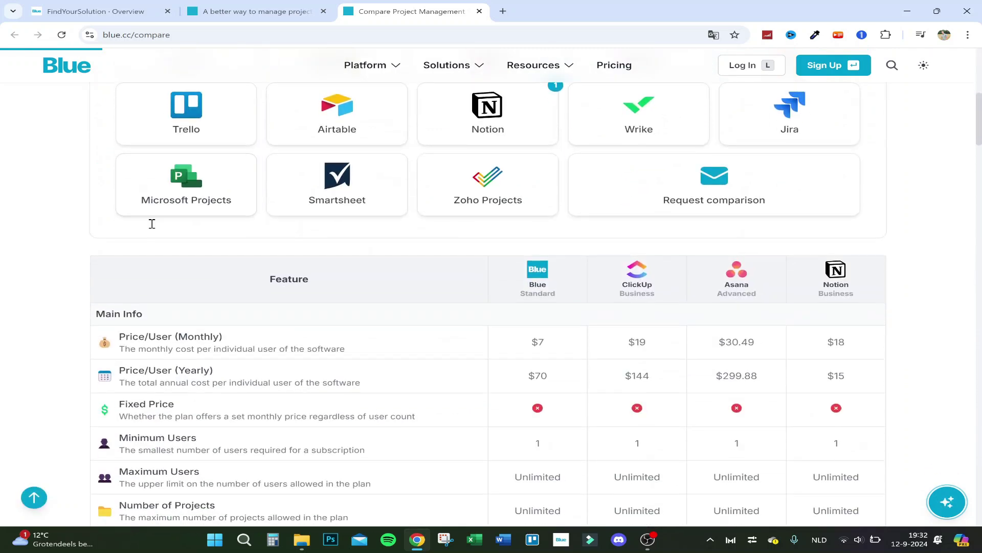
pyautogui.scroll(-6, 152, 224)
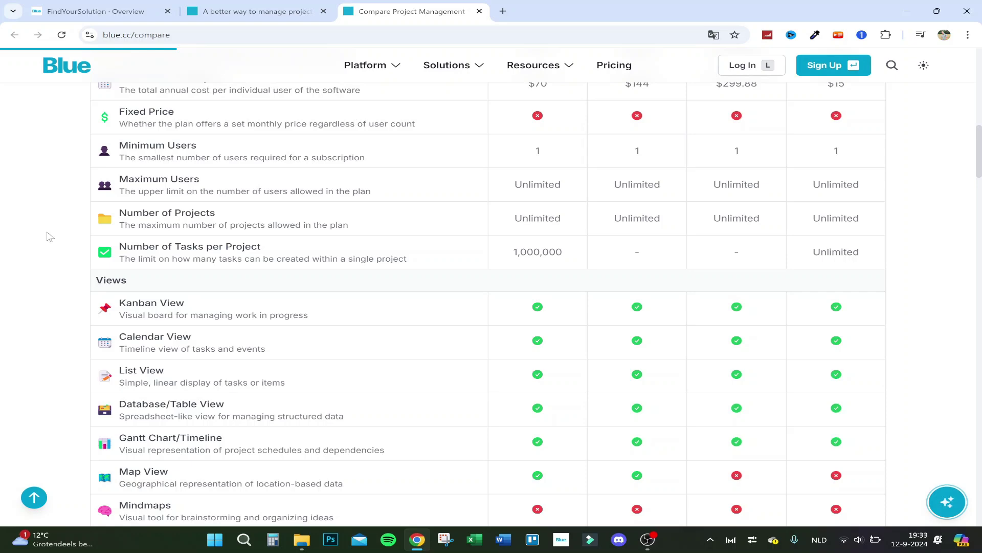
pyautogui.scroll(15, 46, 237)
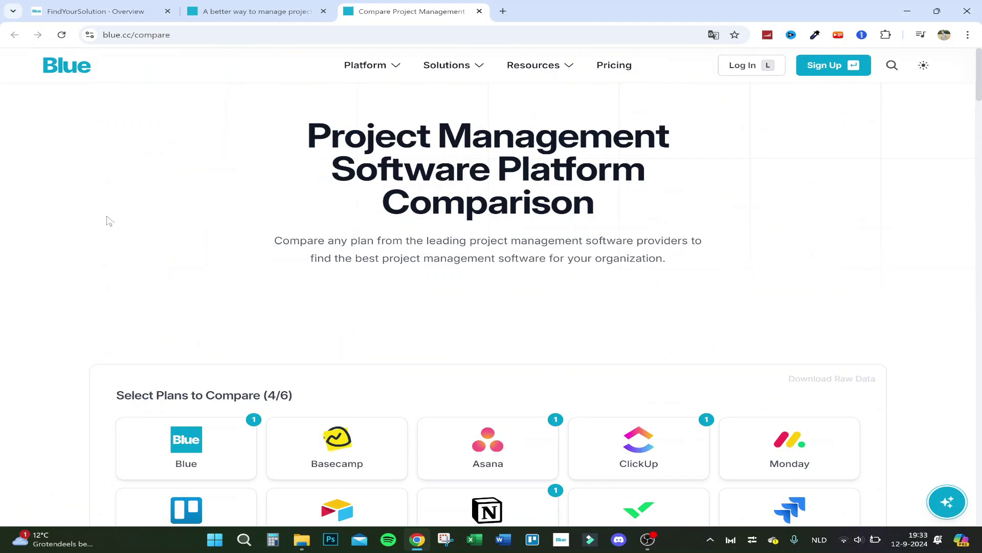
# Go to the Pricing page and read the free 7-day trial and pricing card text.
pyautogui.click(549, 62)
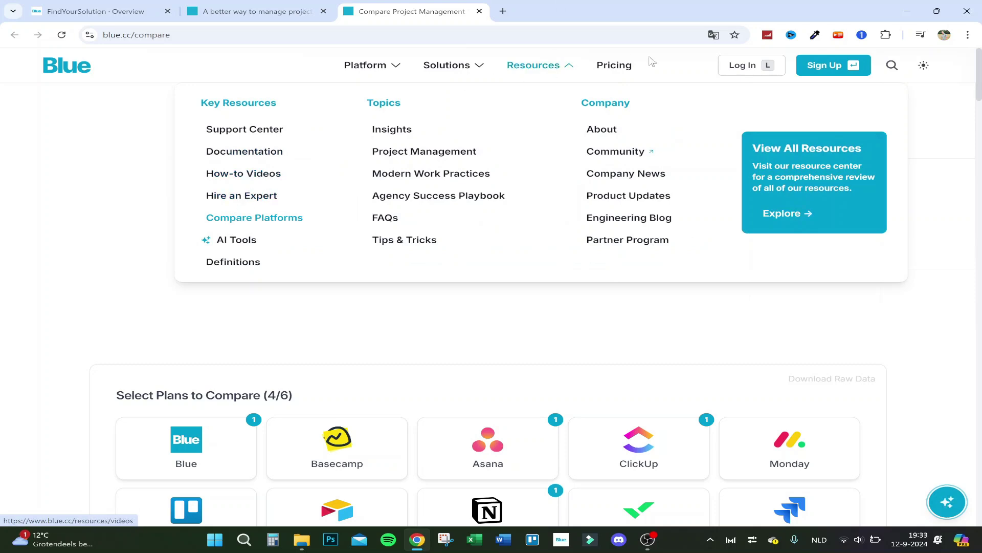
pyautogui.click(614, 65)
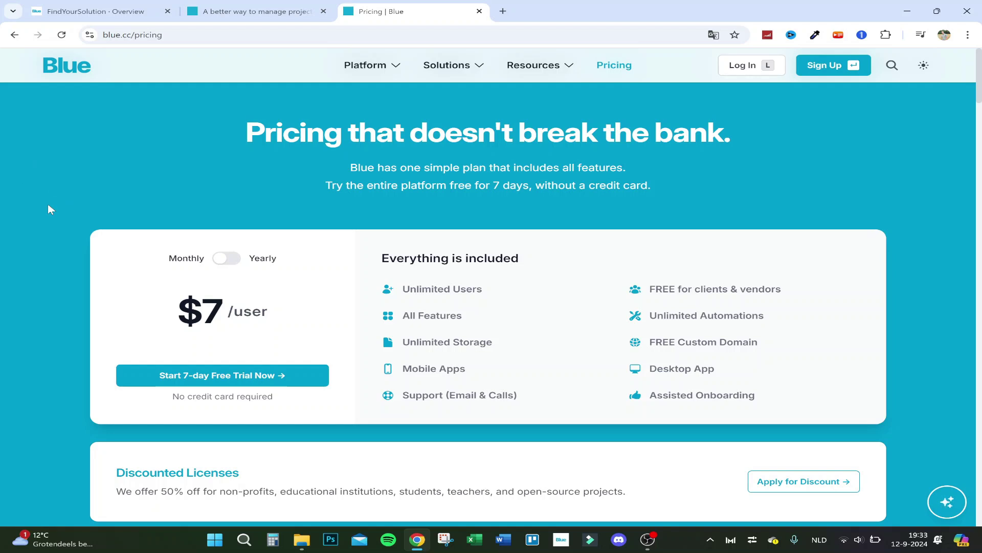
pyautogui.scroll(-1, 49, 208)
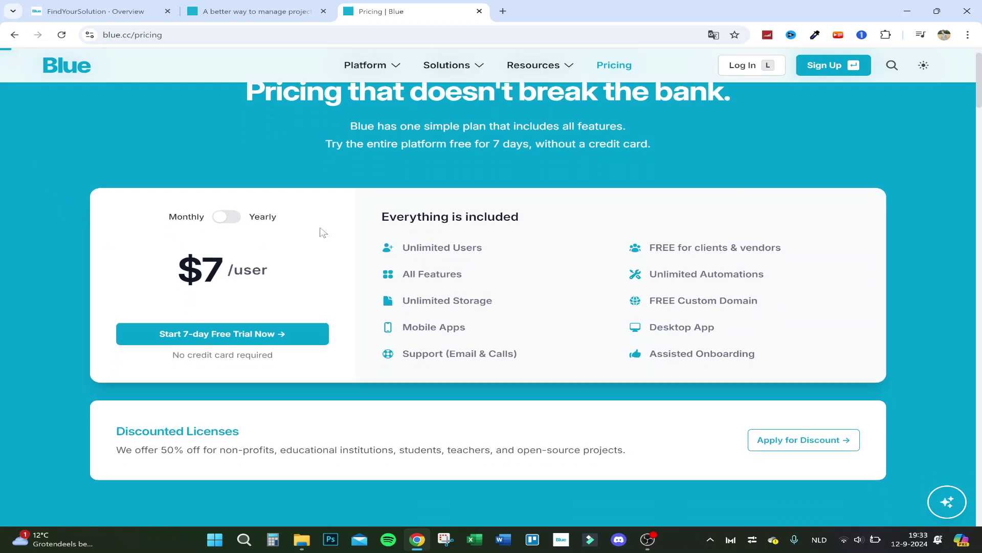
pyautogui.scroll(1, 451, 163)
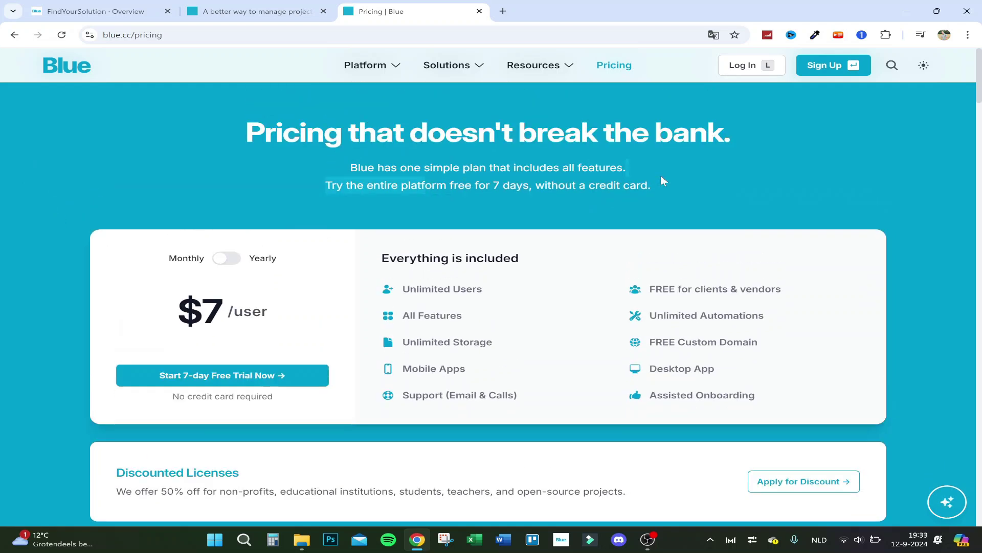
pyautogui.moveTo(661, 186); pyautogui.dragTo(328, 183)
pyautogui.click(328, 186)
pyautogui.moveTo(184, 290); pyautogui.dragTo(340, 285)
pyautogui.click(338, 285)
# Switch the pricing card to yearly billing and check the $70 per user price.
pyautogui.click(231, 260)
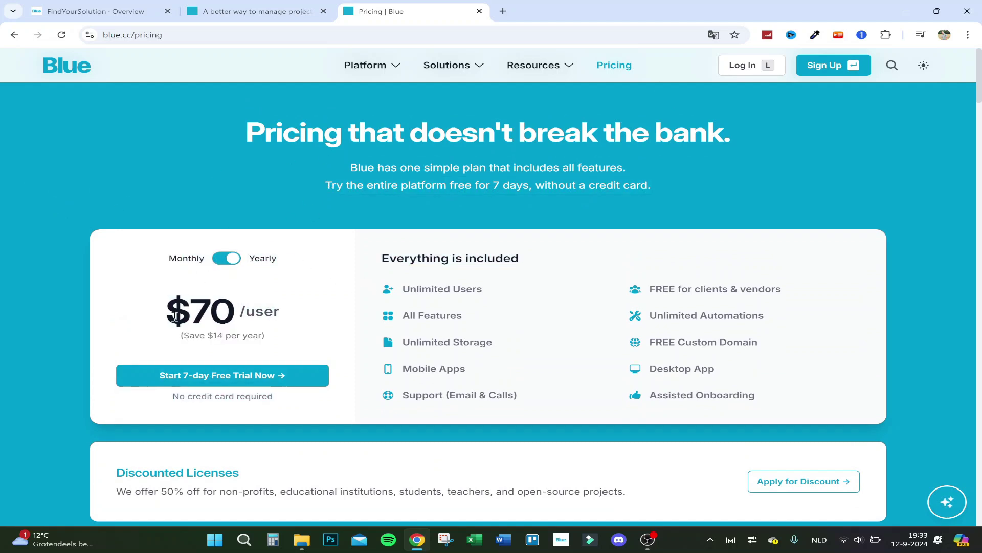
pyautogui.moveTo(176, 317); pyautogui.dragTo(338, 344)
pyautogui.click(340, 344)
pyautogui.moveTo(275, 343); pyautogui.dragTo(283, 321)
pyautogui.click(284, 322)
pyautogui.moveTo(354, 287); pyautogui.dragTo(496, 292)
pyautogui.click(496, 293)
# Review the listed perks: free clients & vendors, unlimited automations, custom domain, desktop app.
pyautogui.moveTo(649, 290); pyautogui.dragTo(770, 289)
pyautogui.click(698, 301)
pyautogui.moveTo(646, 315); pyautogui.dragTo(775, 314)
pyautogui.click(775, 314)
pyautogui.moveTo(653, 341); pyautogui.dragTo(738, 350)
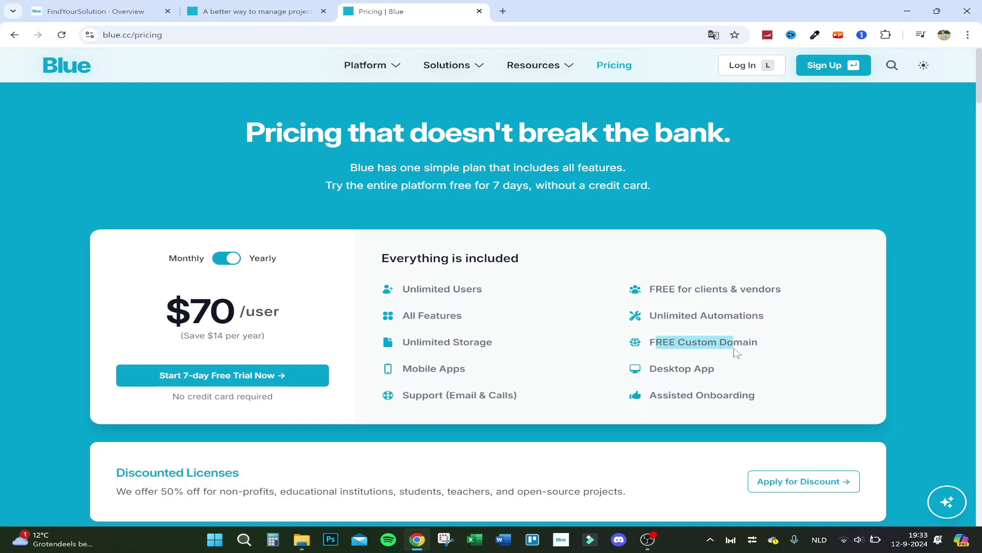
pyautogui.click(646, 369)
pyautogui.moveTo(647, 369); pyautogui.dragTo(853, 377)
pyautogui.click(693, 369)
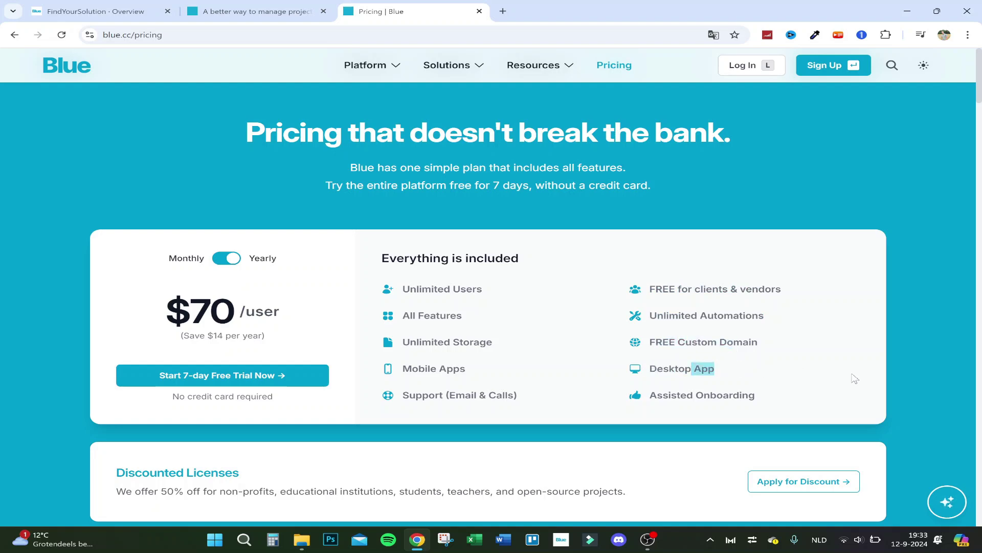
pyautogui.click(788, 371)
pyautogui.scroll(-5, 423, 261)
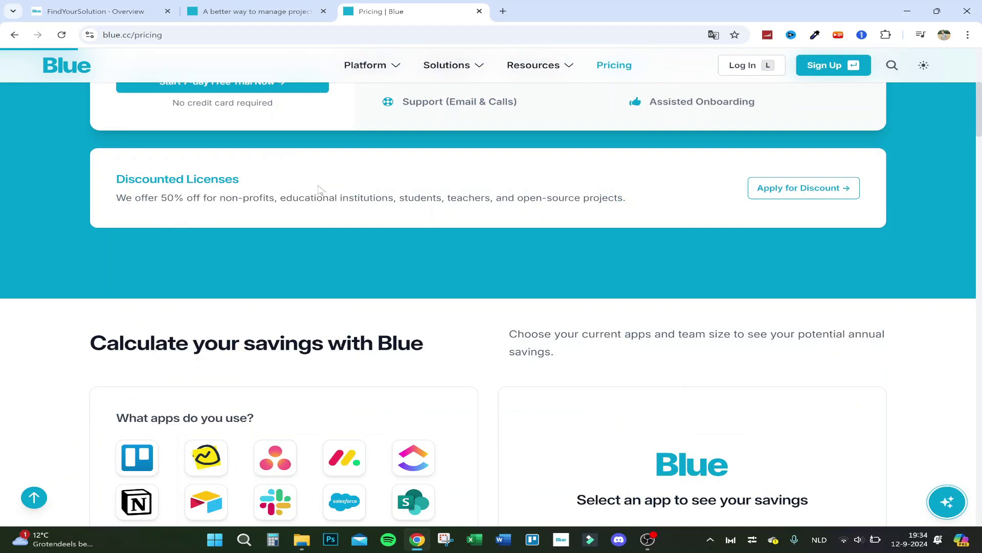
pyautogui.moveTo(255, 201); pyautogui.dragTo(340, 197)
pyautogui.click(340, 198)
pyautogui.moveTo(275, 198); pyautogui.dragTo(116, 199)
pyautogui.click(419, 190)
pyautogui.moveTo(383, 200); pyautogui.dragTo(606, 199)
pyautogui.click(484, 198)
pyautogui.click(605, 199)
pyautogui.scroll(-4, 407, 259)
pyautogui.scroll(9, 410, 230)
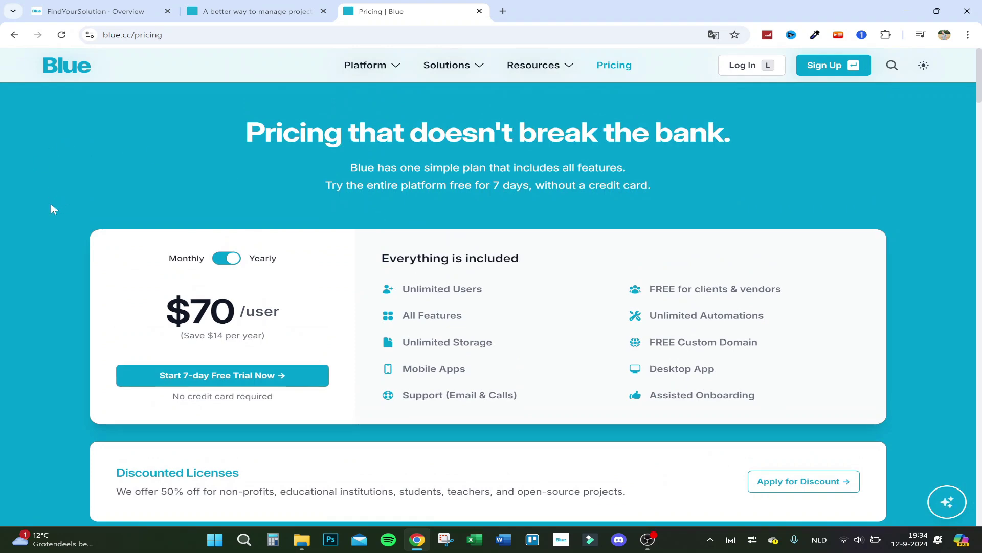
pyautogui.scroll(-12, 51, 205)
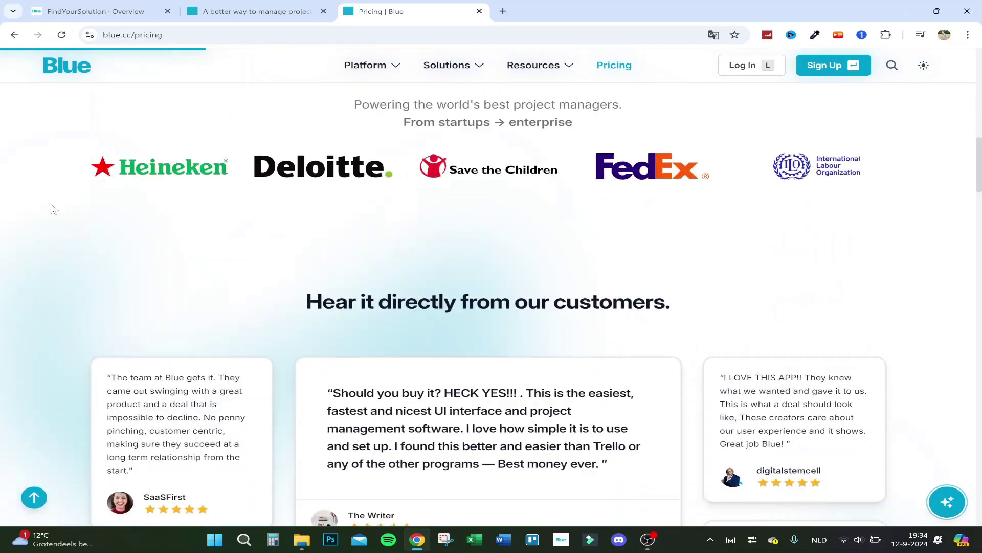
pyautogui.scroll(-20, 51, 209)
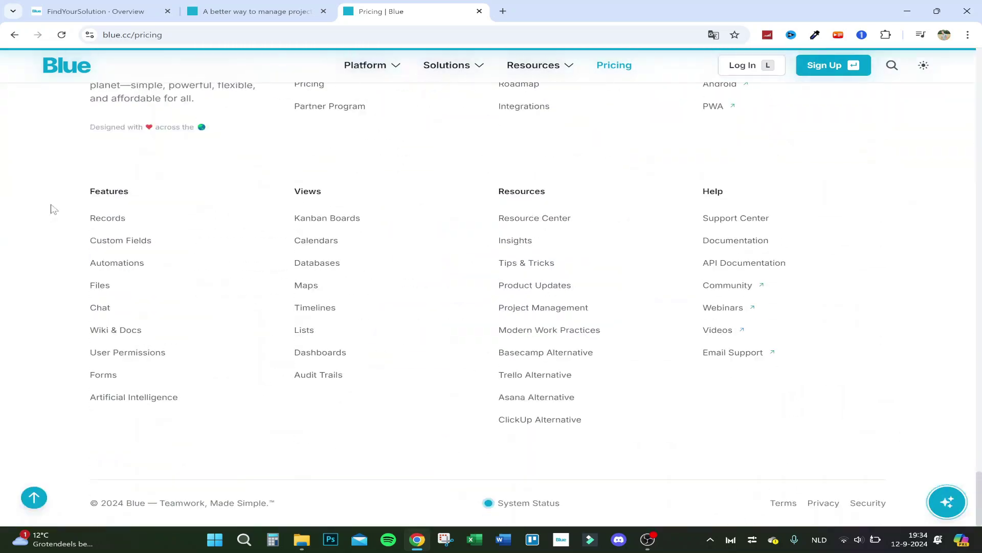
pyautogui.scroll(20, 51, 207)
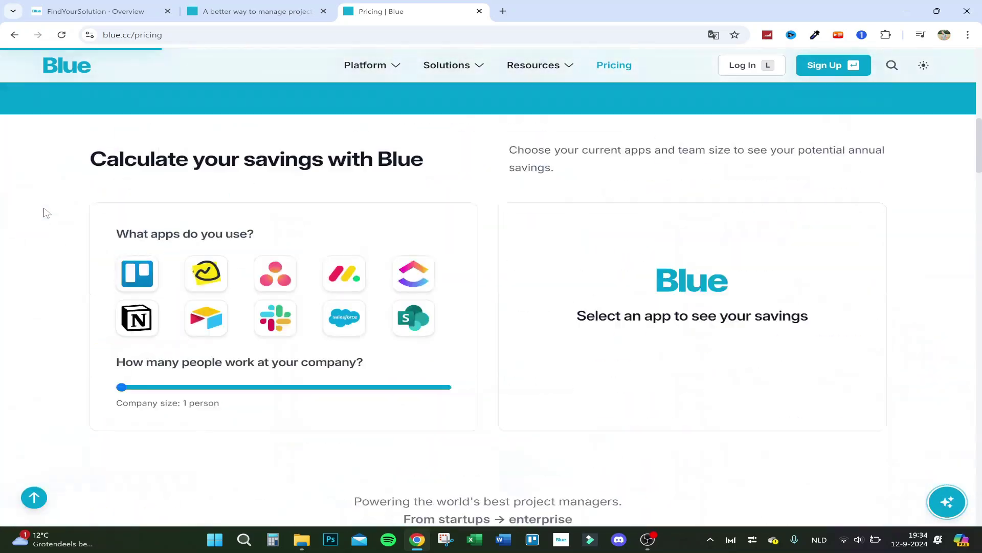
pyautogui.scroll(8, 45, 211)
pyautogui.scroll(-15, 45, 212)
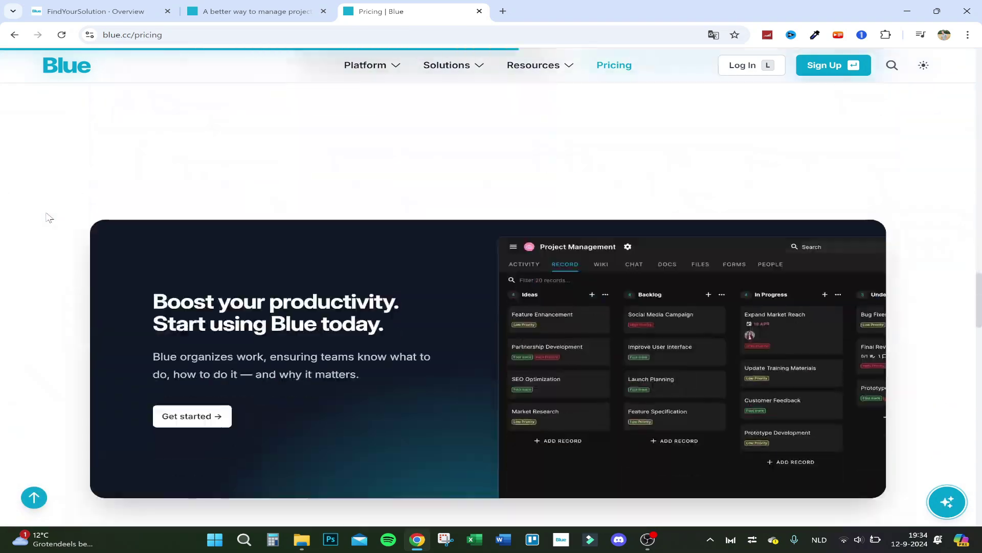
pyautogui.scroll(-8, 49, 217)
pyautogui.scroll(-1, 351, 66)
# Open the product roadmap from the Platform menu and read its introduction.
pyautogui.click(357, 68)
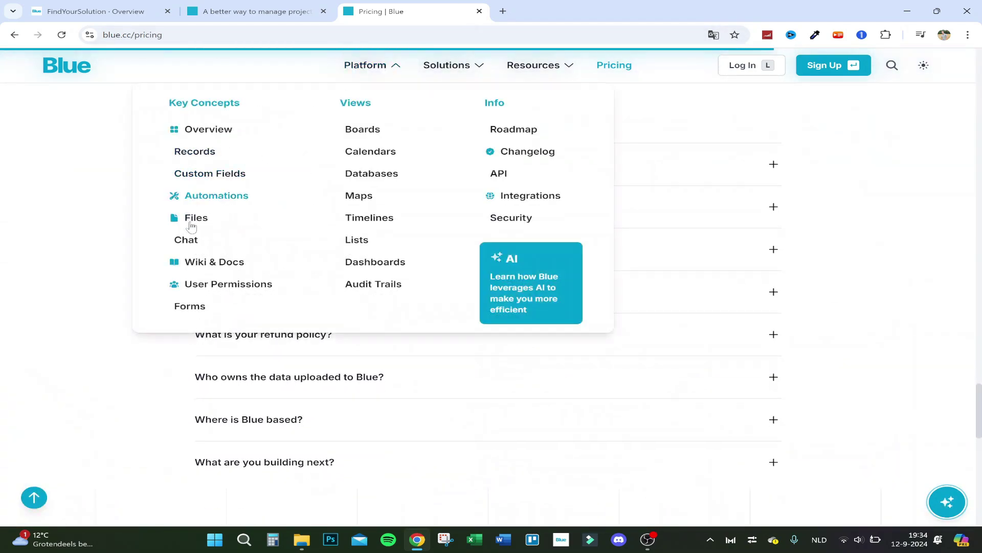
pyautogui.click(518, 132)
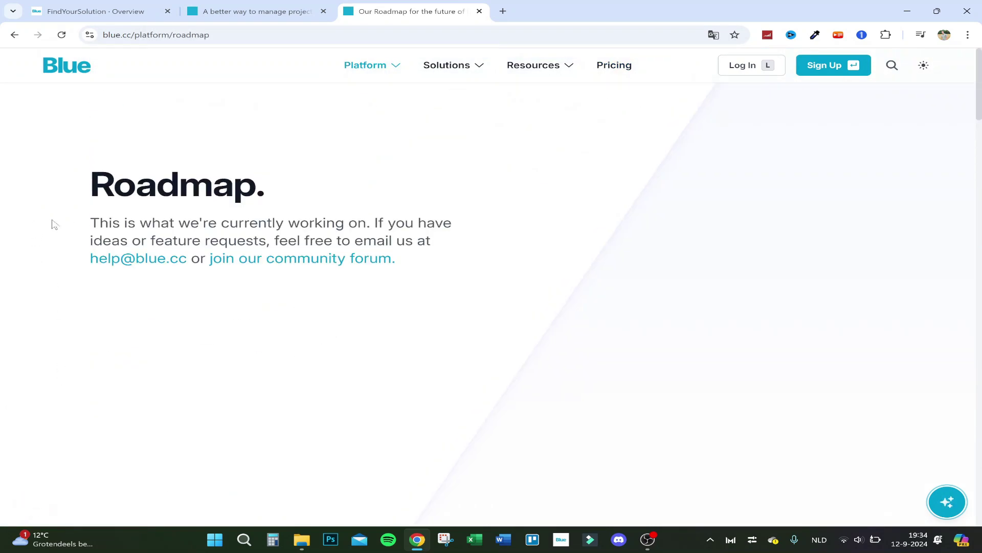
pyautogui.scroll(-15, 66, 220)
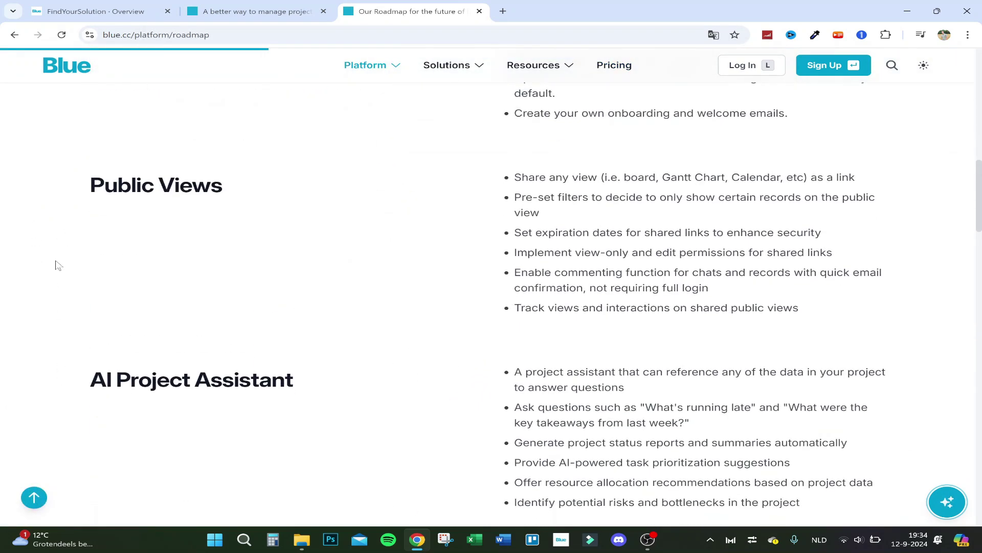
pyautogui.scroll(-20, 56, 265)
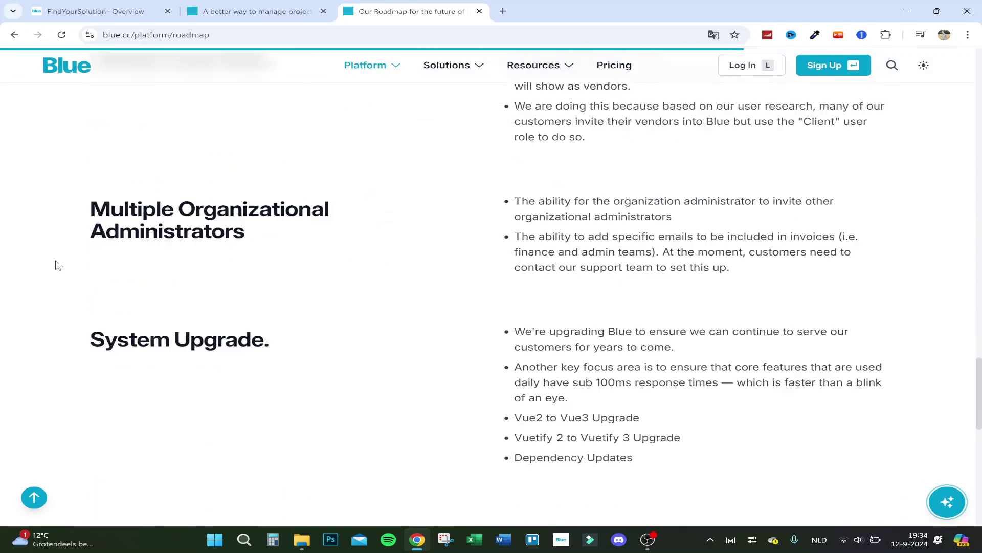
pyautogui.scroll(10, 56, 265)
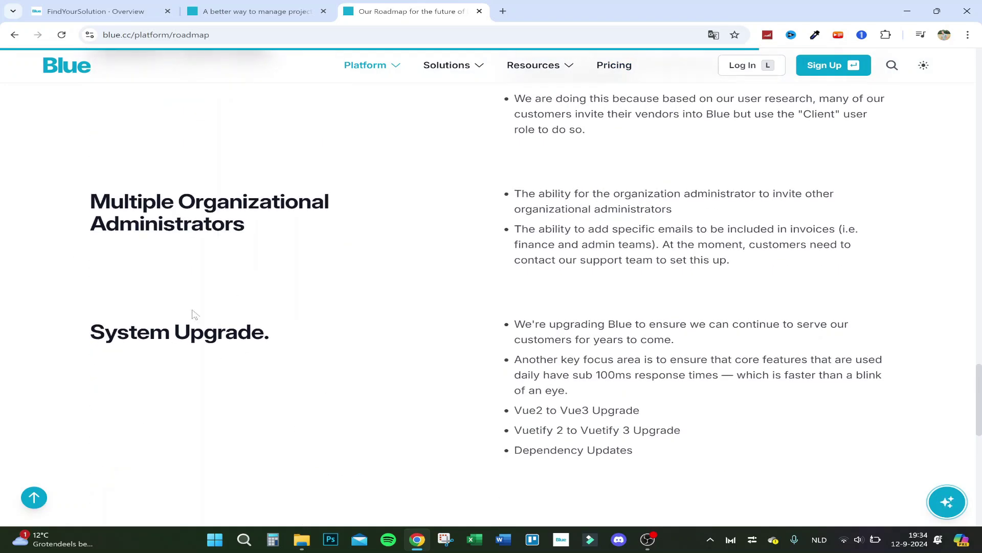
pyautogui.scroll(20, 486, 388)
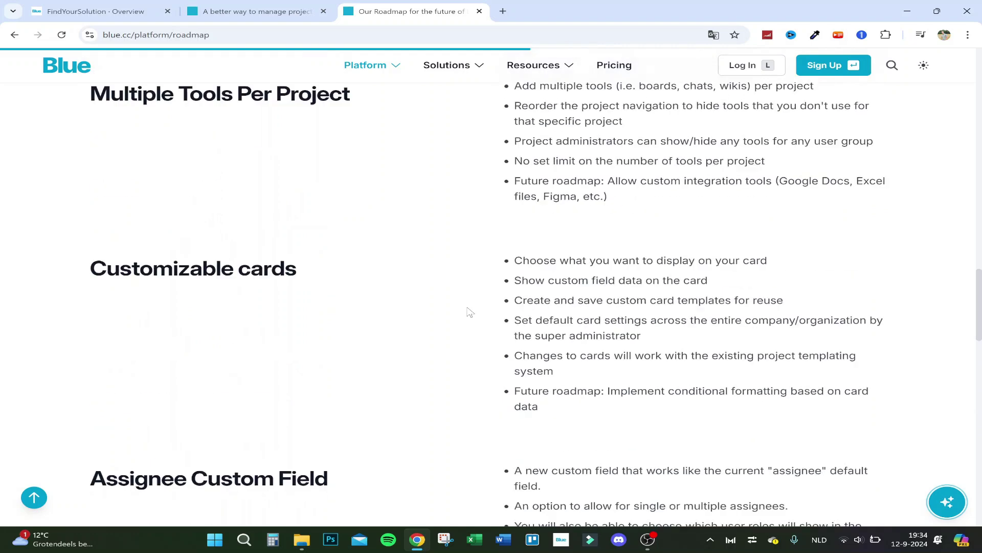
pyautogui.scroll(7, 470, 311)
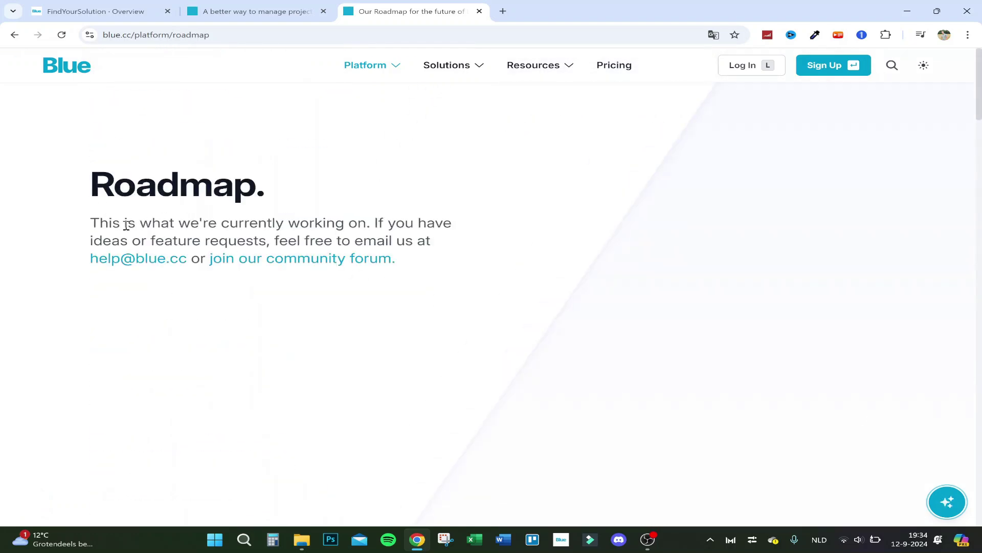
pyautogui.moveTo(122, 235); pyautogui.dragTo(256, 226)
pyautogui.click(257, 227)
pyautogui.moveTo(57, 256); pyautogui.dragTo(191, 293)
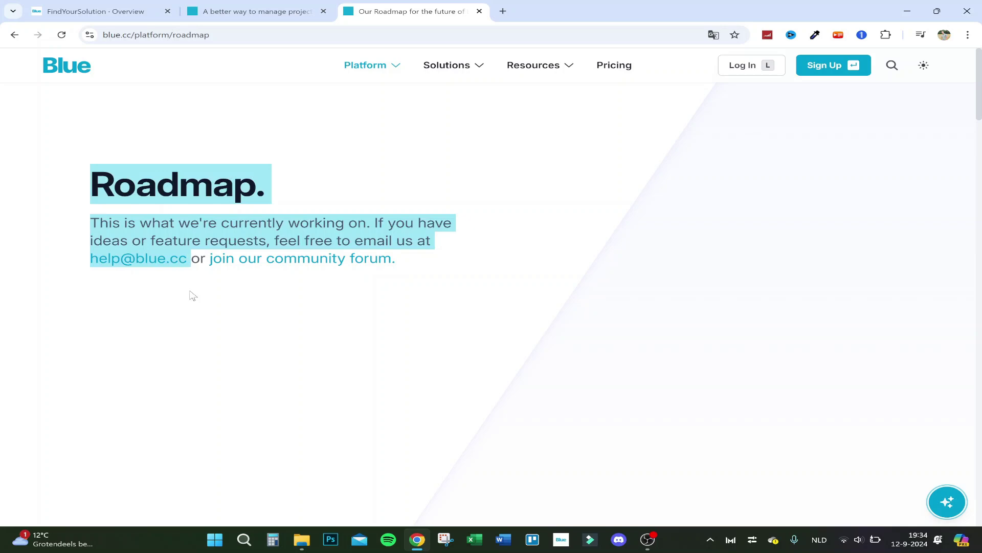
pyautogui.click(209, 293)
# Open the Platform Overview page, then return to the app and open Youtube Search Template.
pyautogui.moveTo(351, 63)
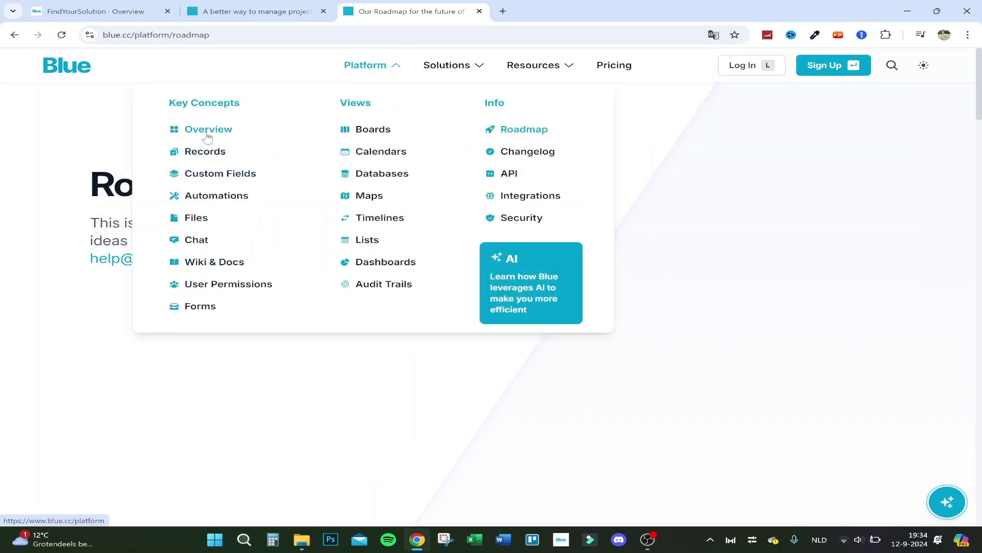
pyautogui.click(209, 131)
pyautogui.hotkey('ctrl', '1')
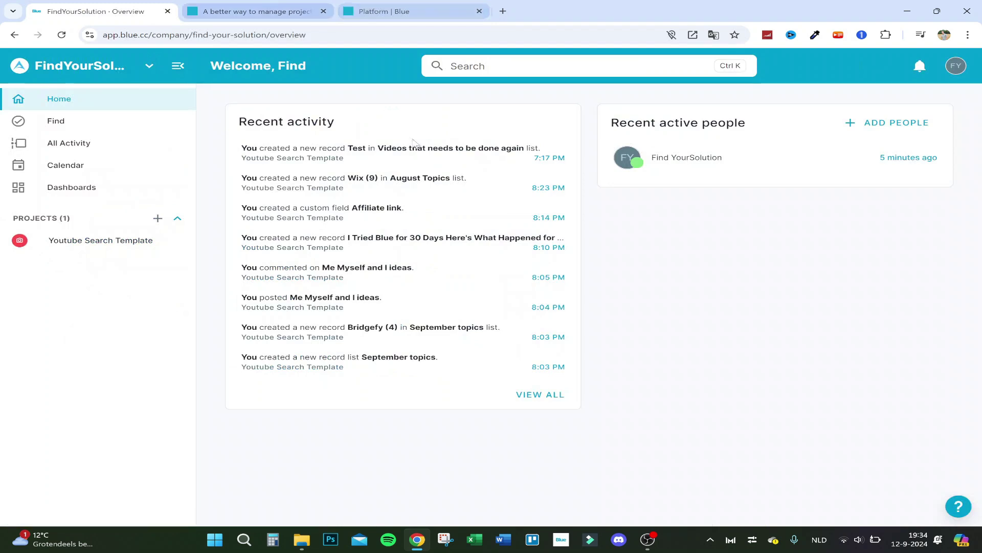
pyautogui.click(59, 244)
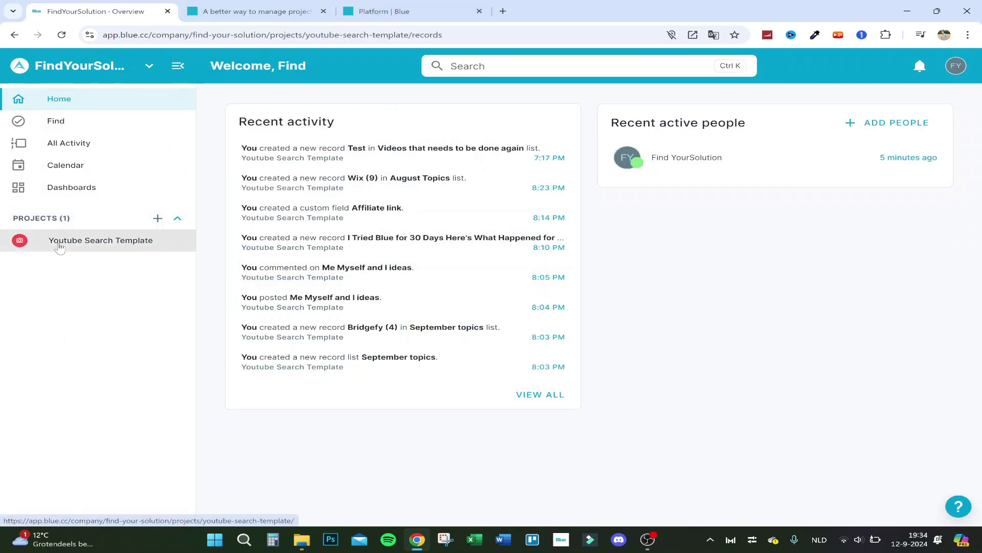